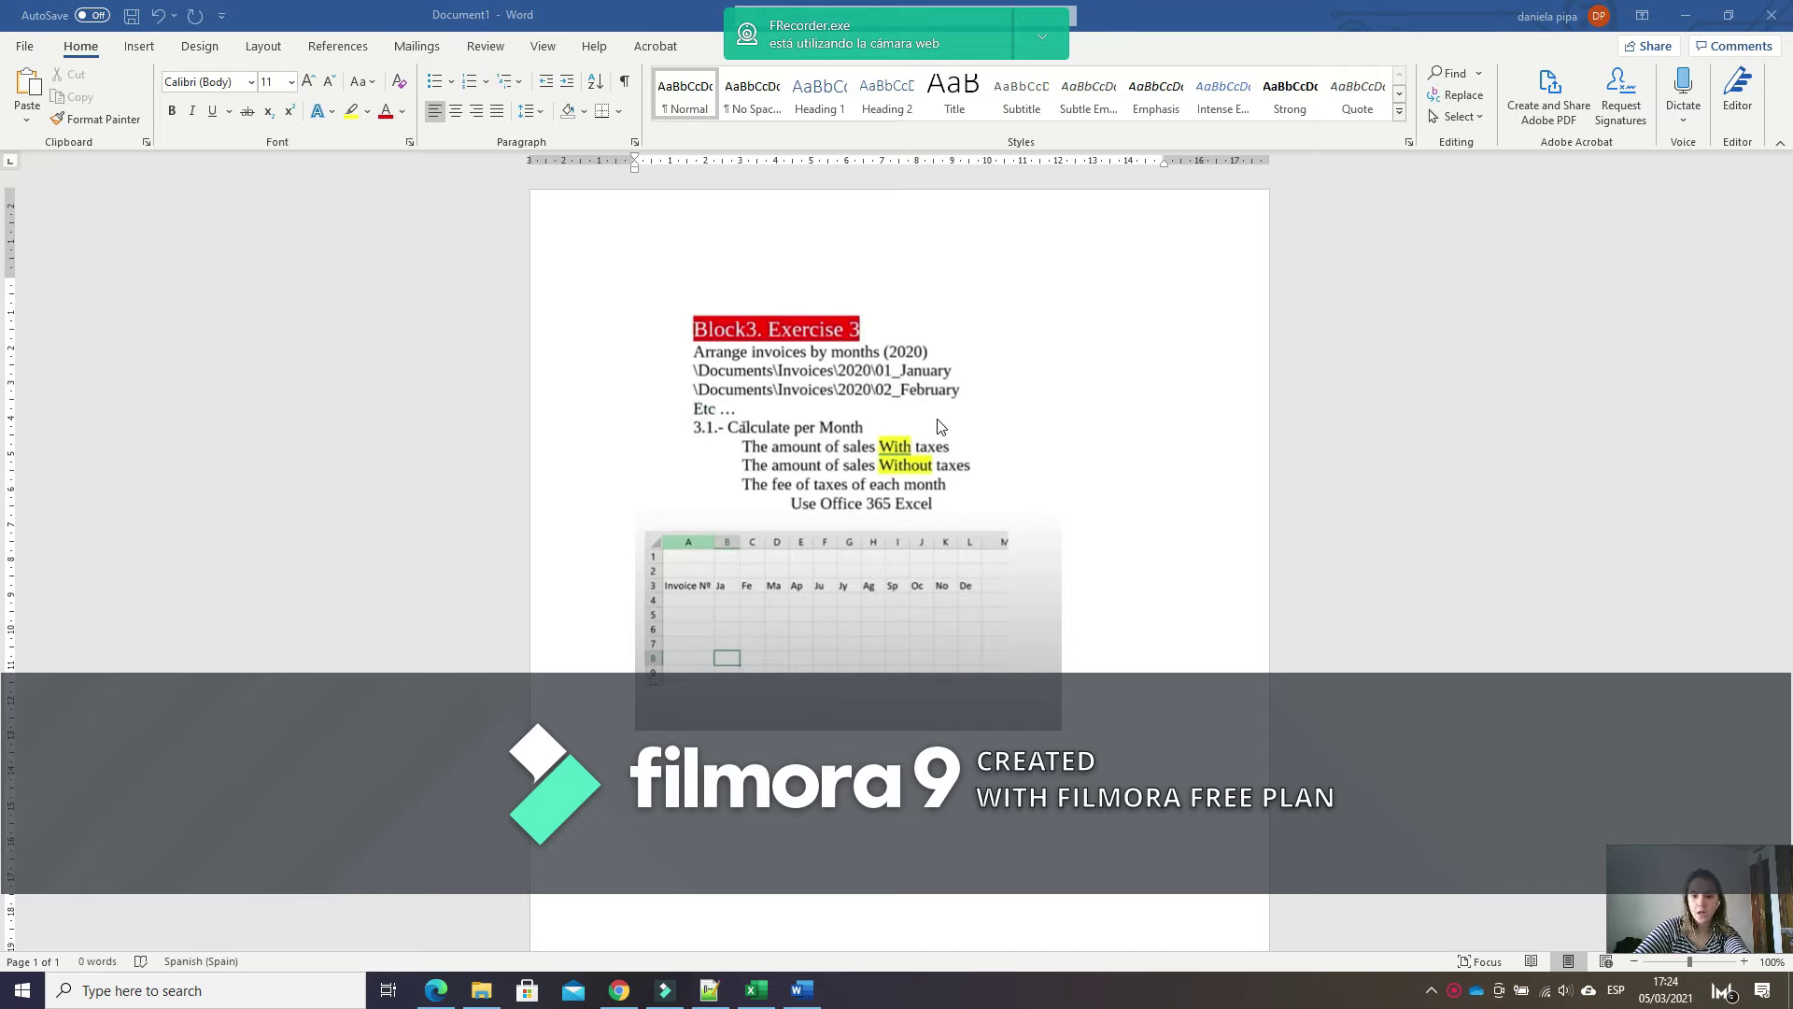
# Switch to File Explorer and create a folder named 2020 inside Documents > INVOICES.
pyautogui.click(481, 991)
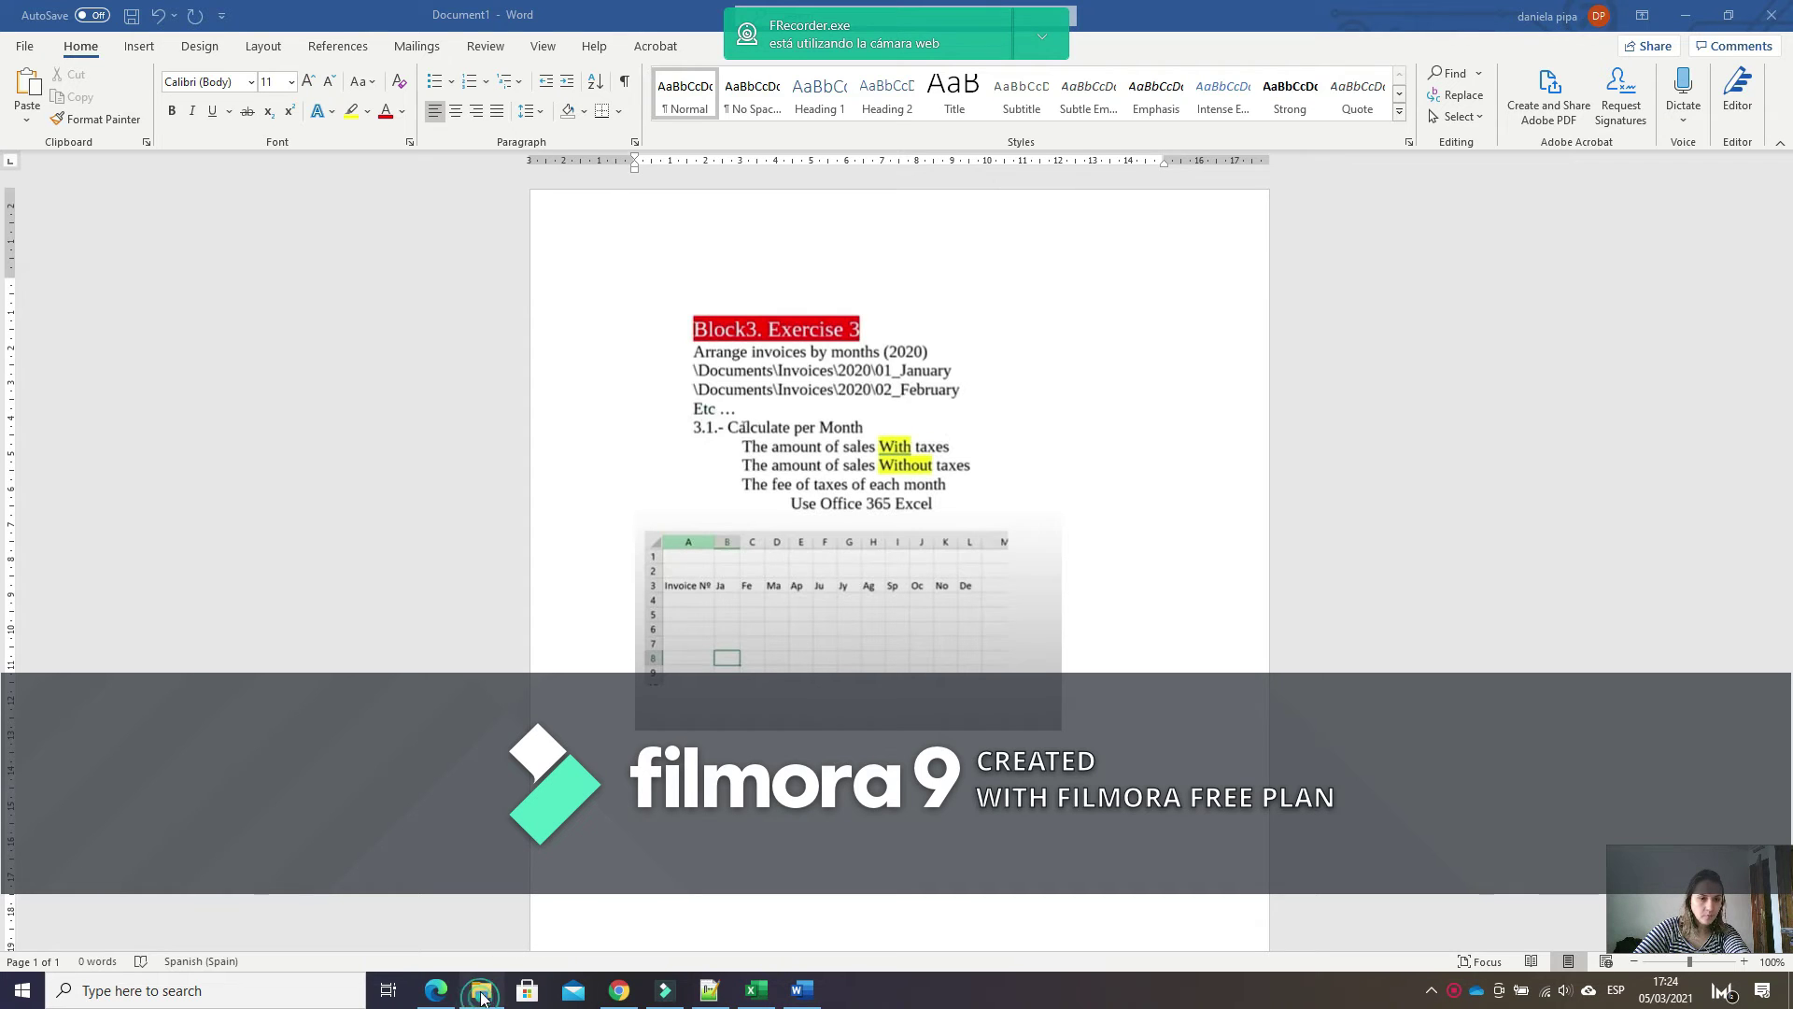
pyautogui.click(346, 250)
pyautogui.doubleClick(346, 251)
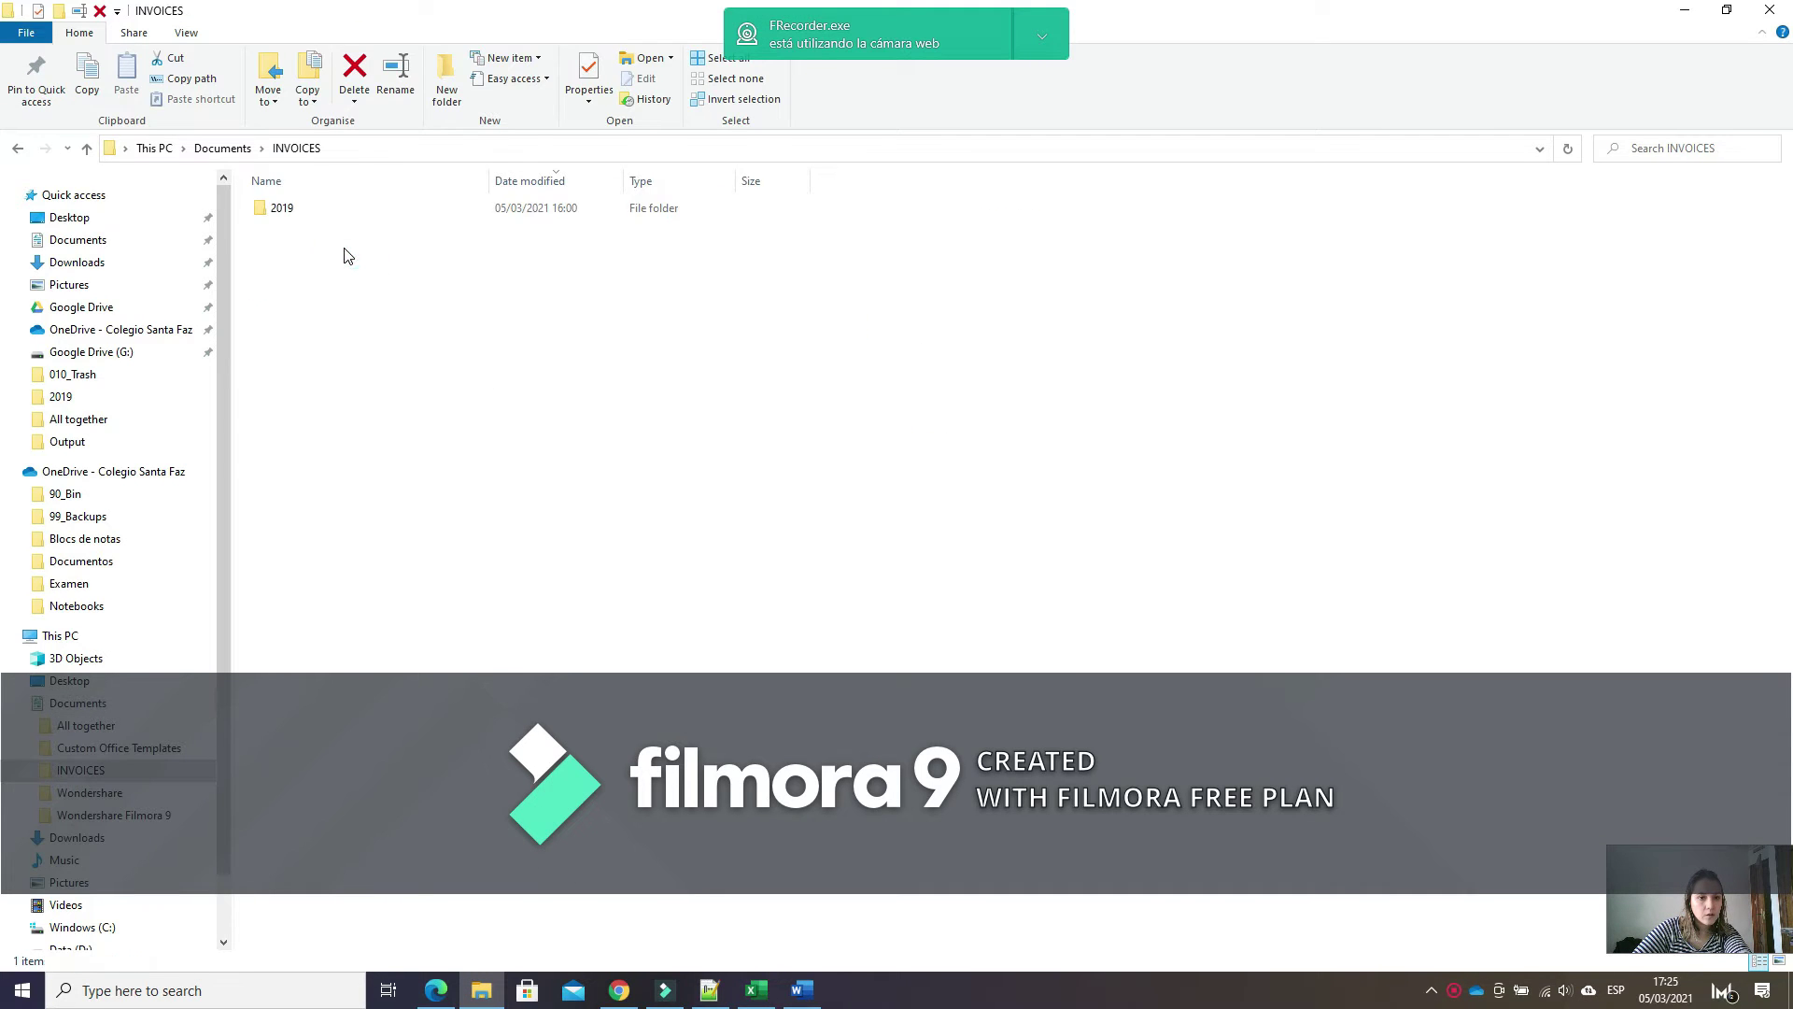
pyautogui.click(448, 79)
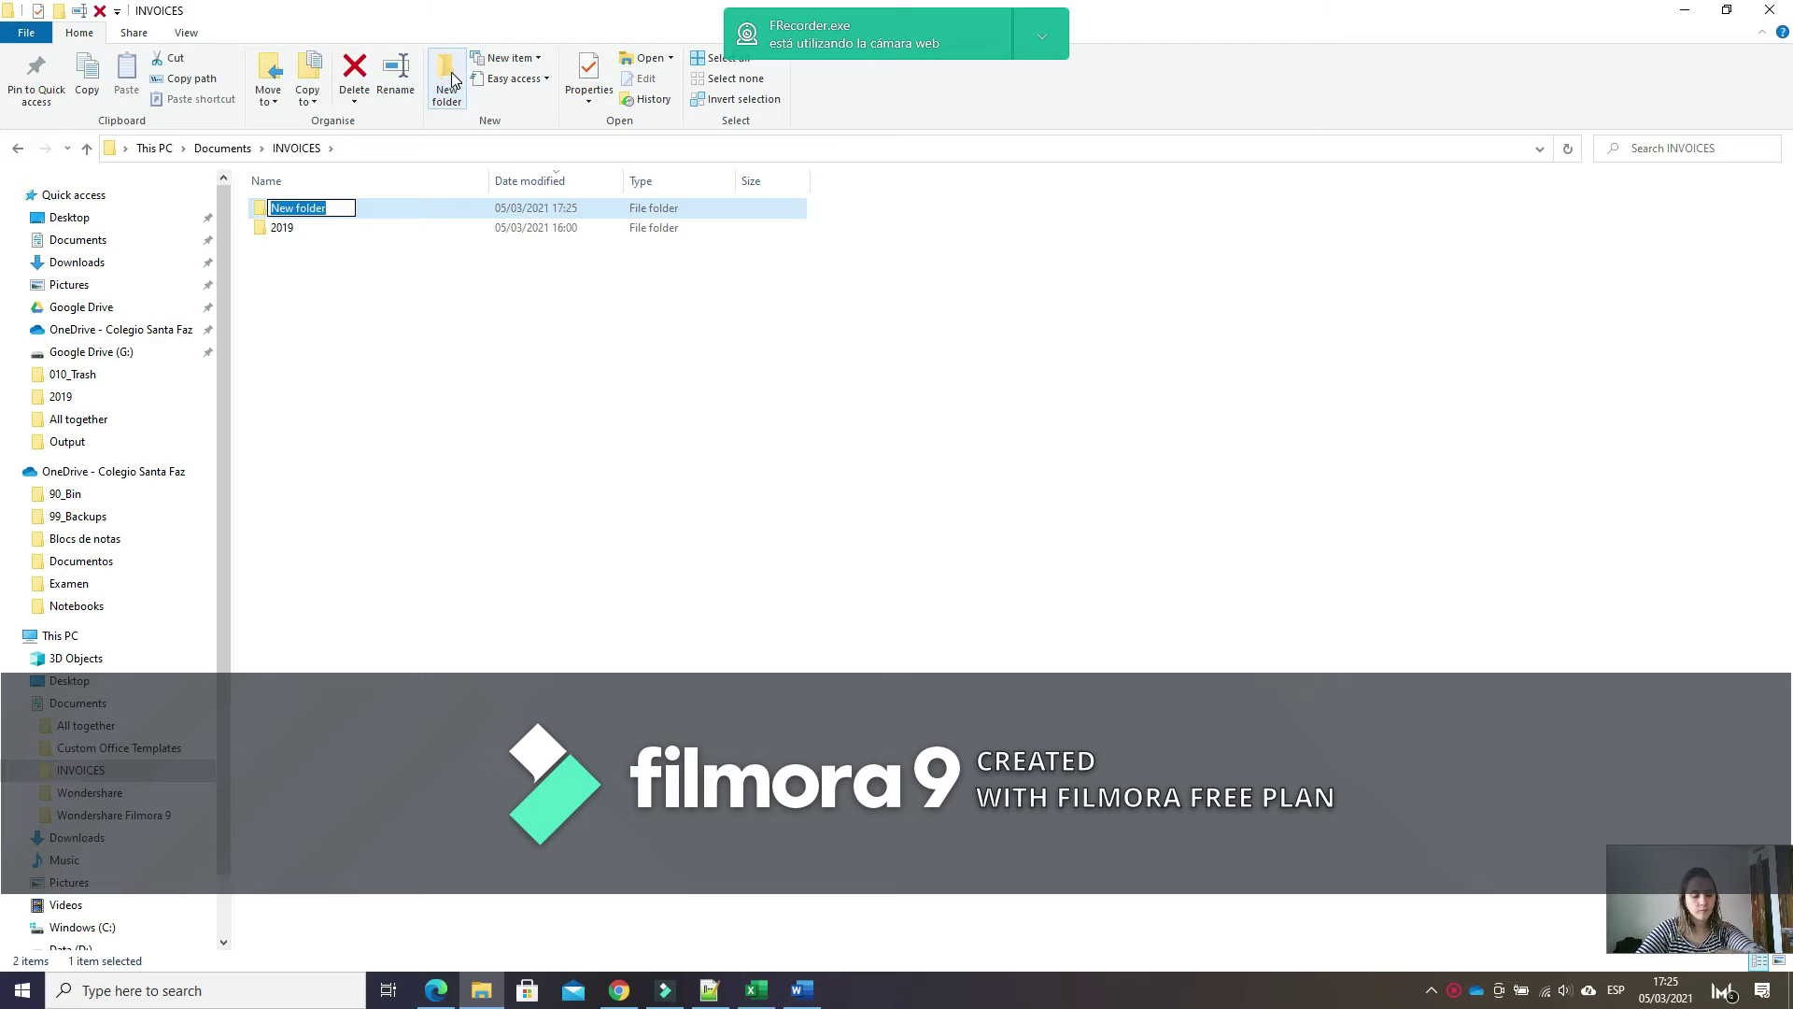
pyautogui.write('2020')
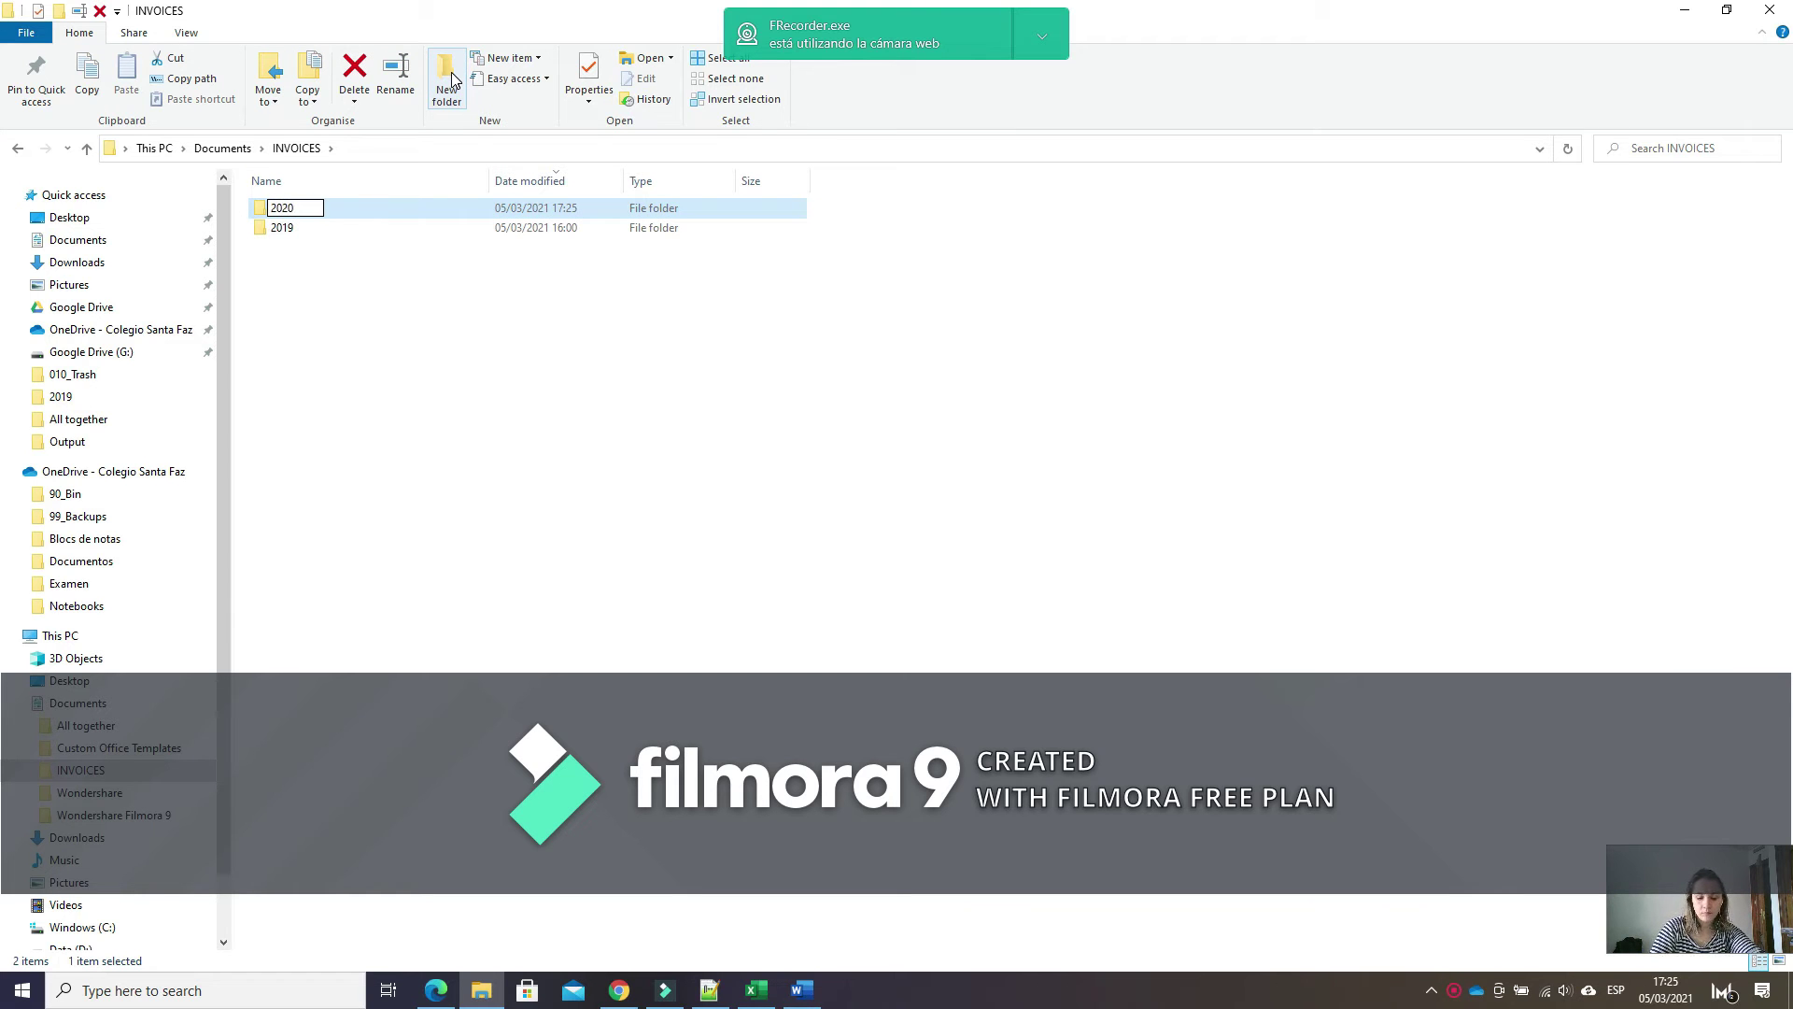
pyautogui.press('Return')
# Open the 2020 folder and create seventeen new folders in it, keeping their default names.
pyautogui.click(286, 207)
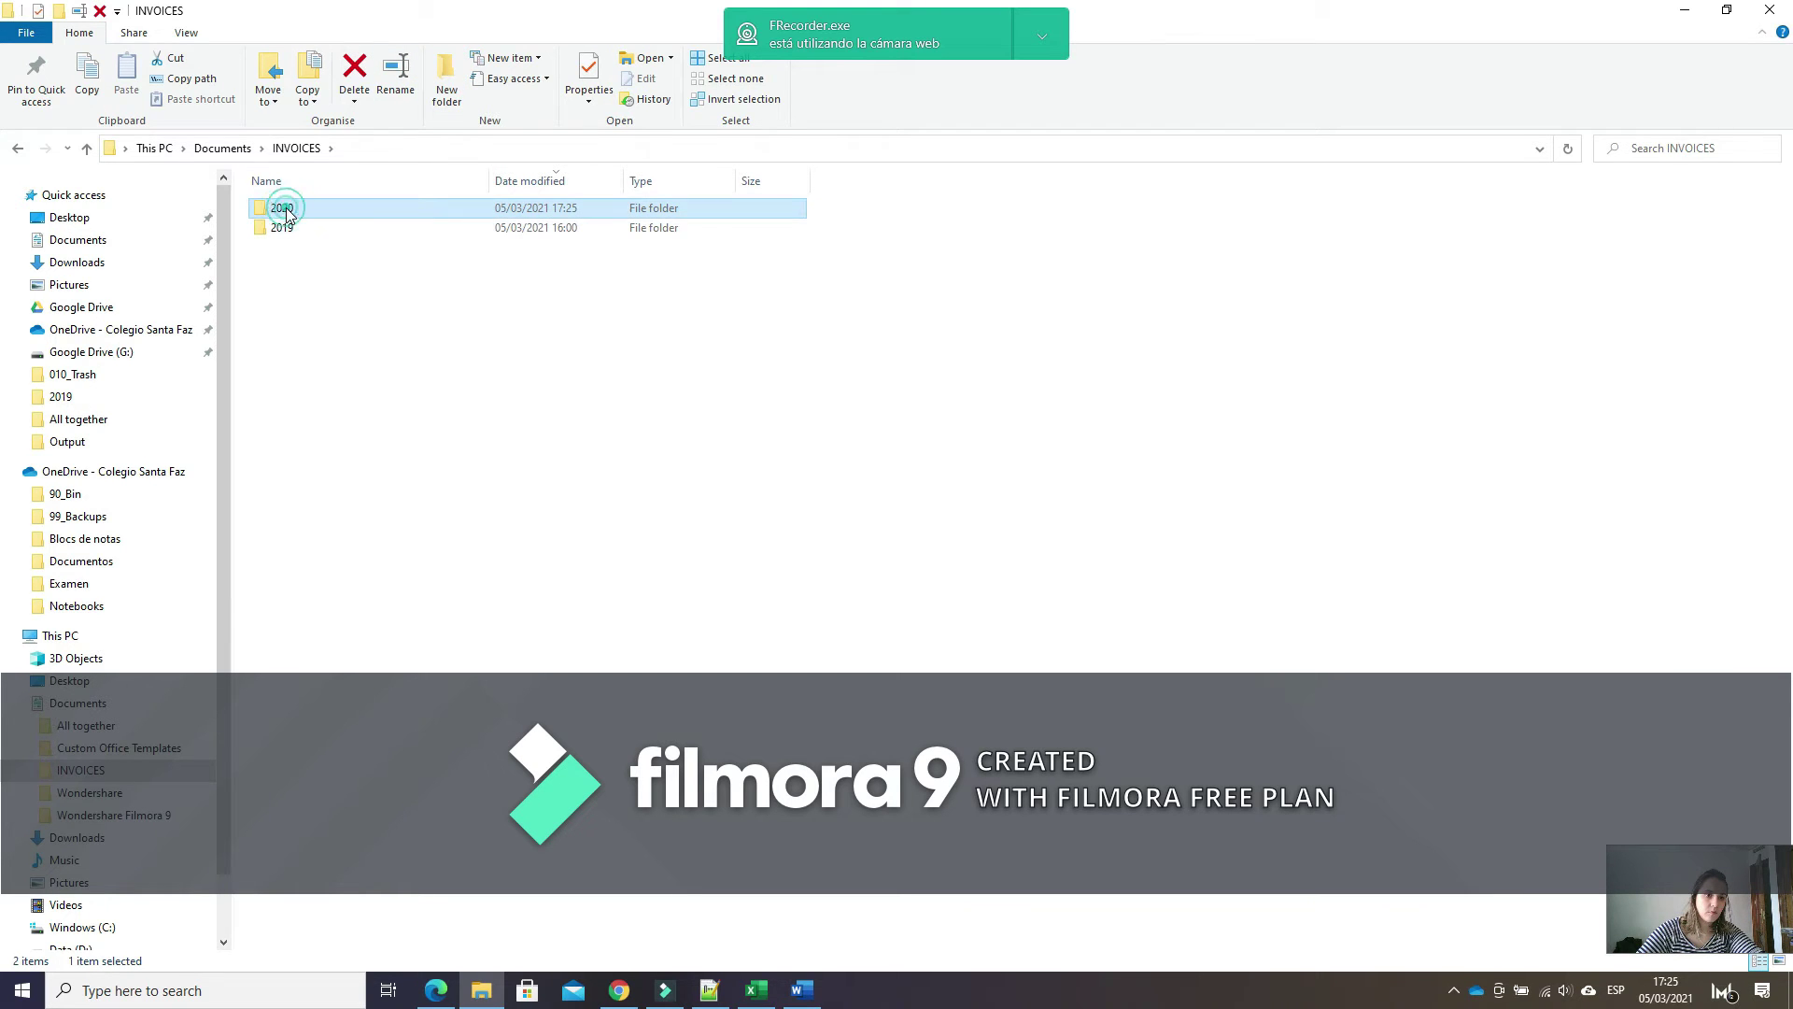
pyautogui.doubleClick(286, 207)
pyautogui.click(447, 73)
pyautogui.click(447, 72)
pyautogui.click(447, 73)
pyautogui.click(447, 73)
pyautogui.click(447, 73)
pyautogui.click(448, 73)
pyautogui.click(447, 72)
pyautogui.click(447, 72)
pyautogui.click(447, 73)
pyautogui.click(447, 73)
pyautogui.click(447, 73)
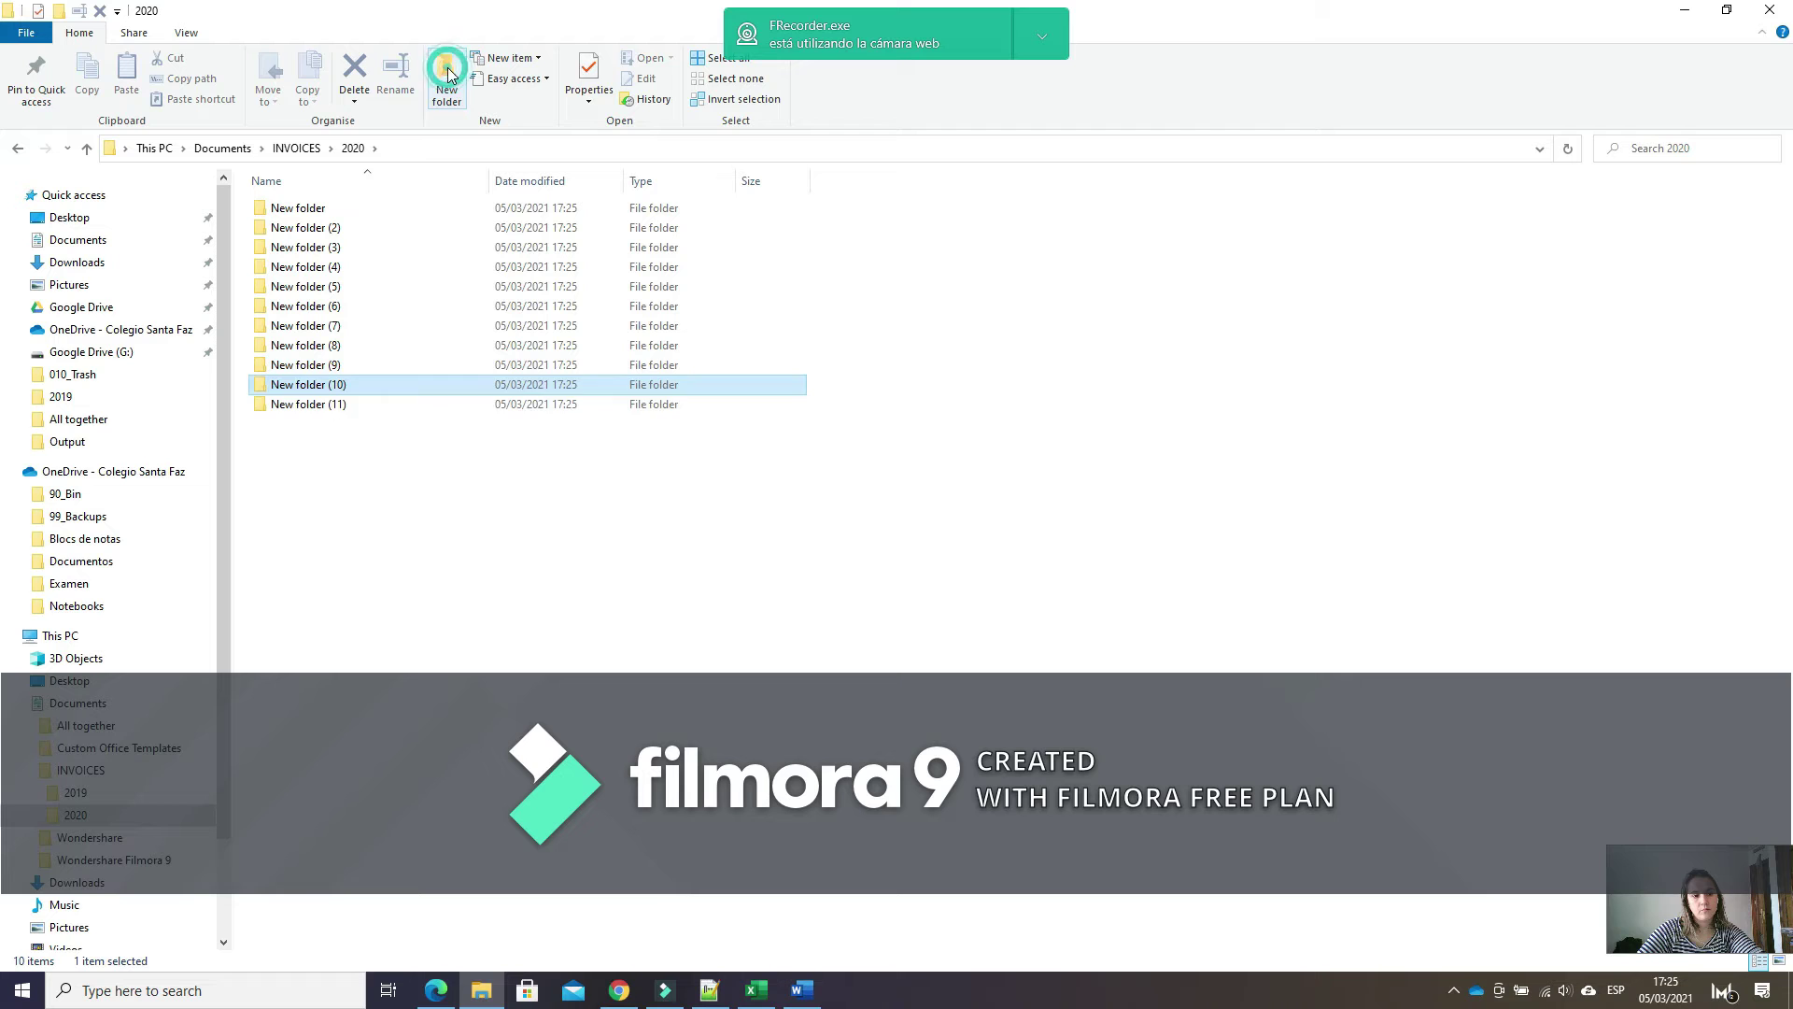
pyautogui.click(448, 73)
pyautogui.click(450, 74)
pyautogui.click(450, 74)
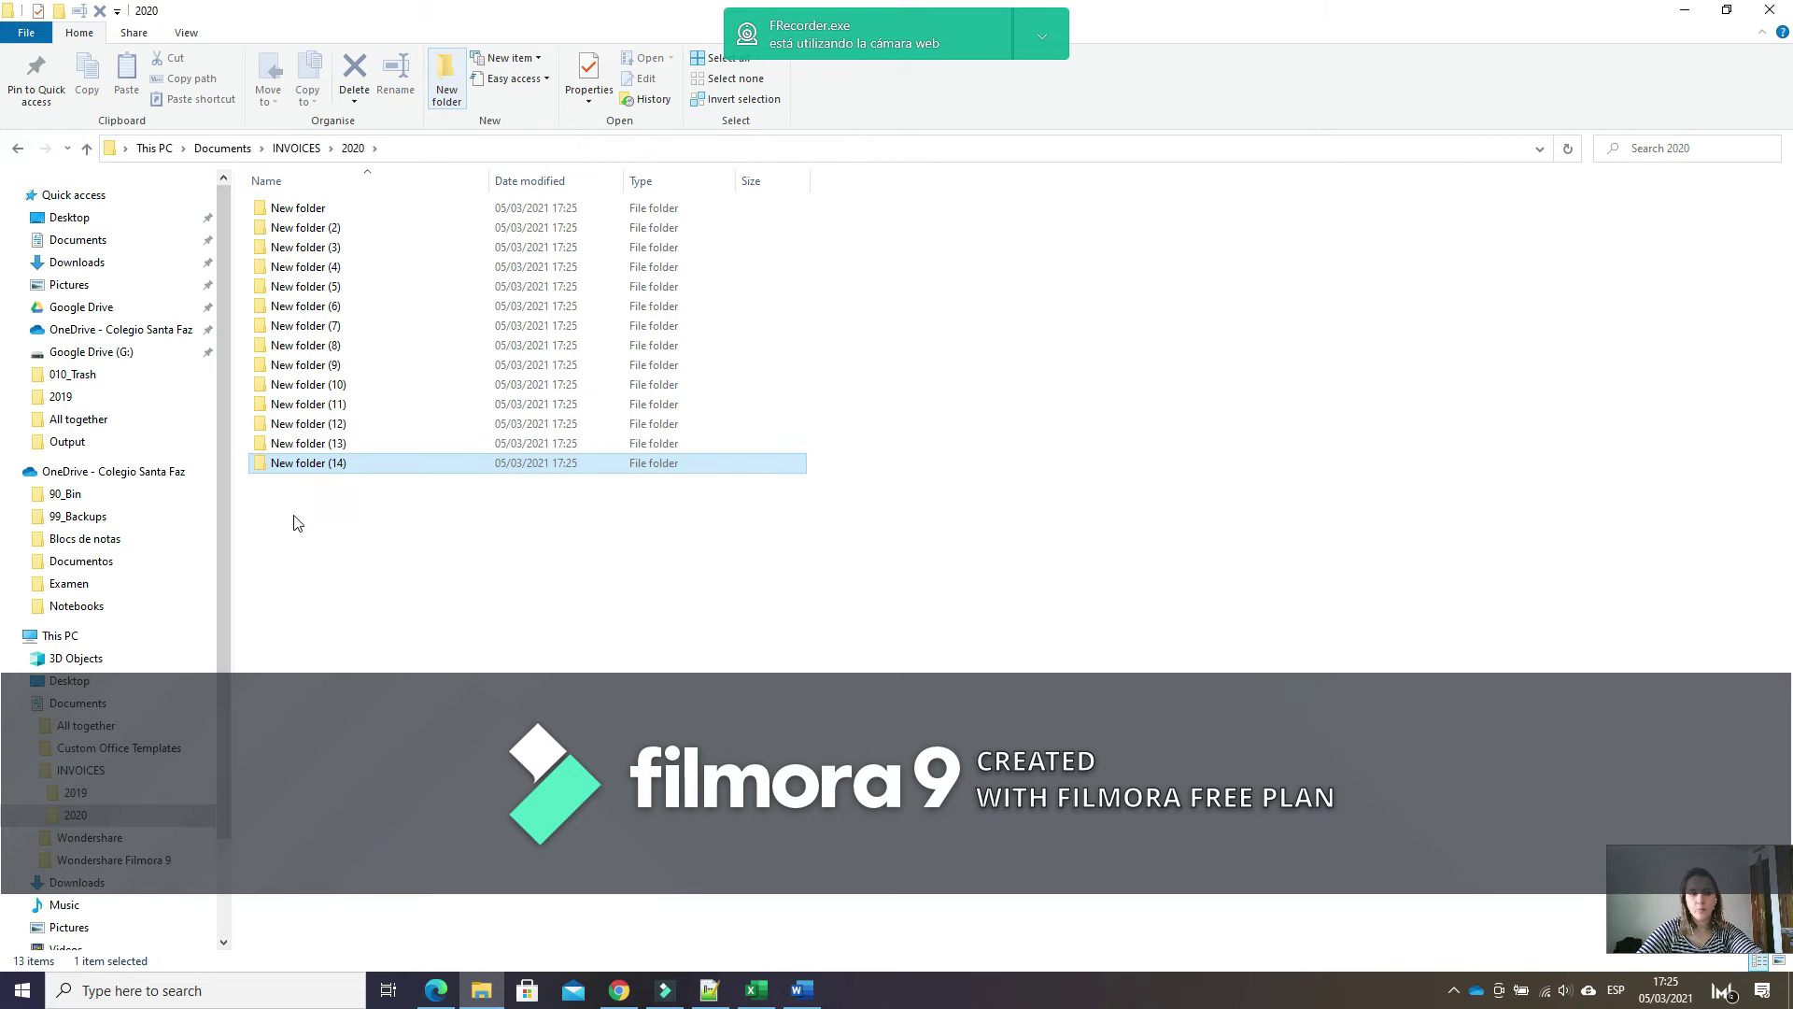
pyautogui.click(450, 74)
pyautogui.click(450, 73)
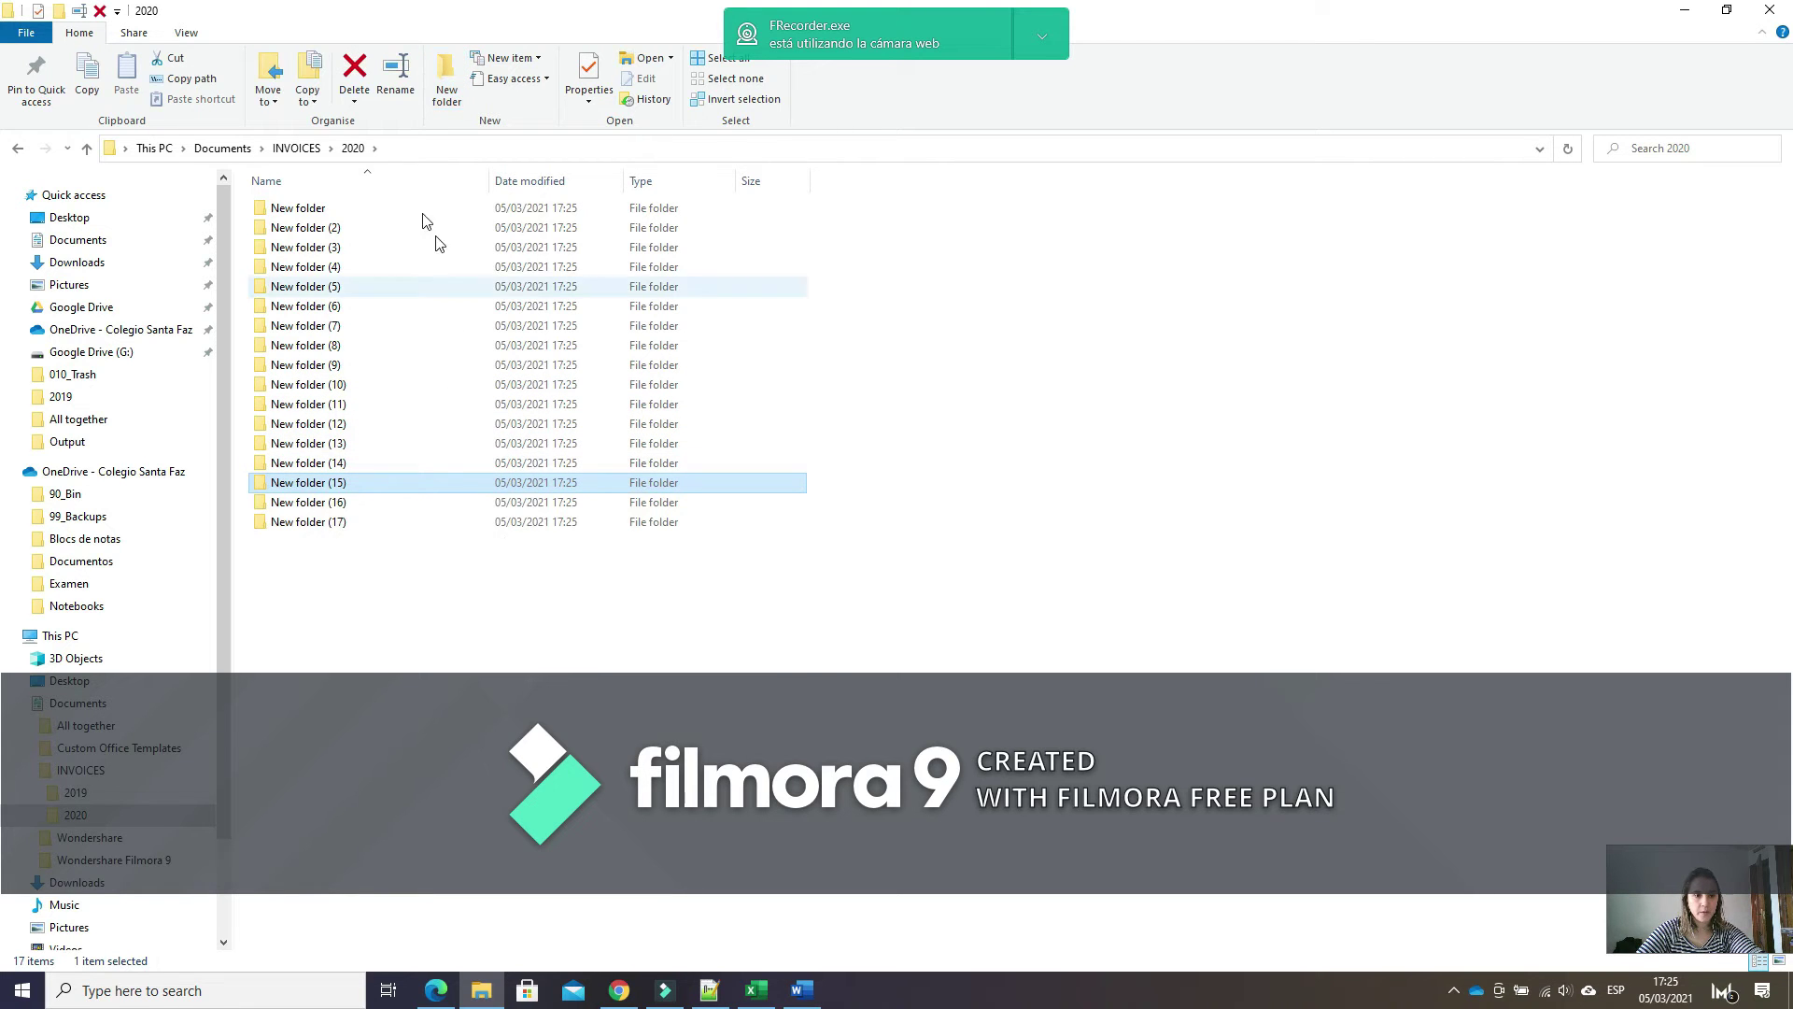
# Delete the surplus folders New folder (13) through New folder (17) so that twelve remain for the months.
pyautogui.click(334, 529)
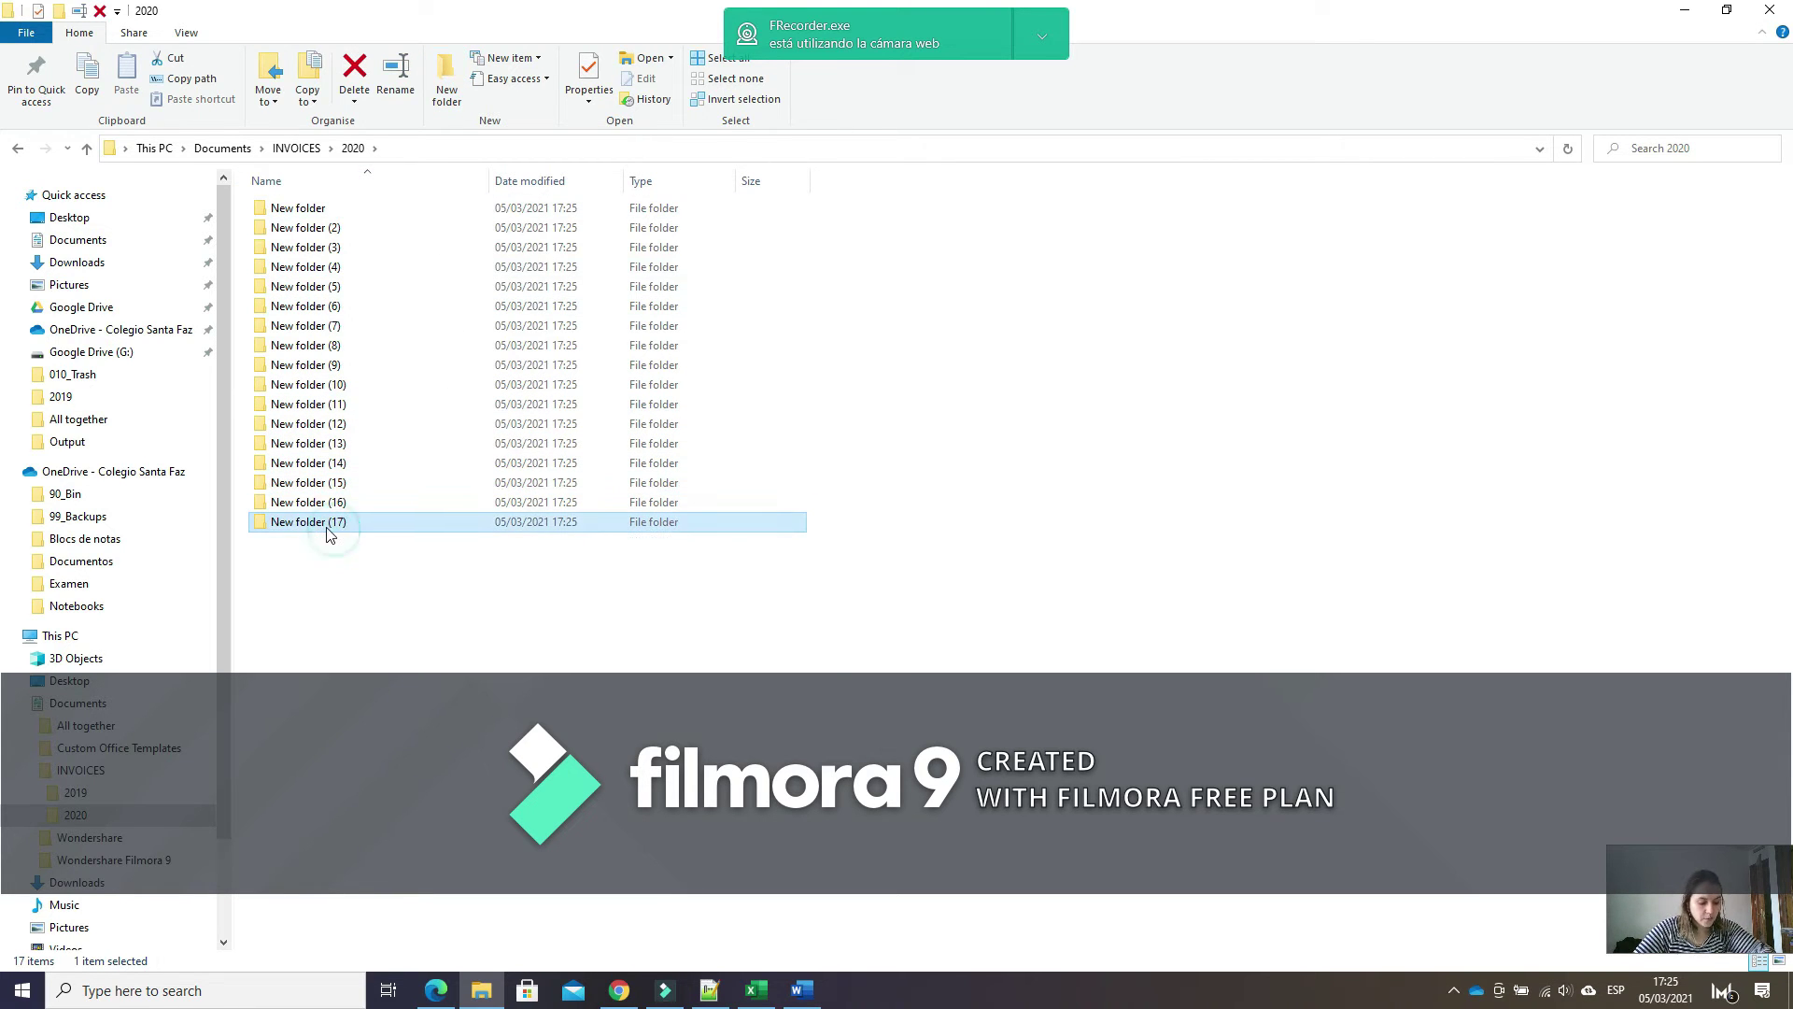
pyautogui.click(339, 444)
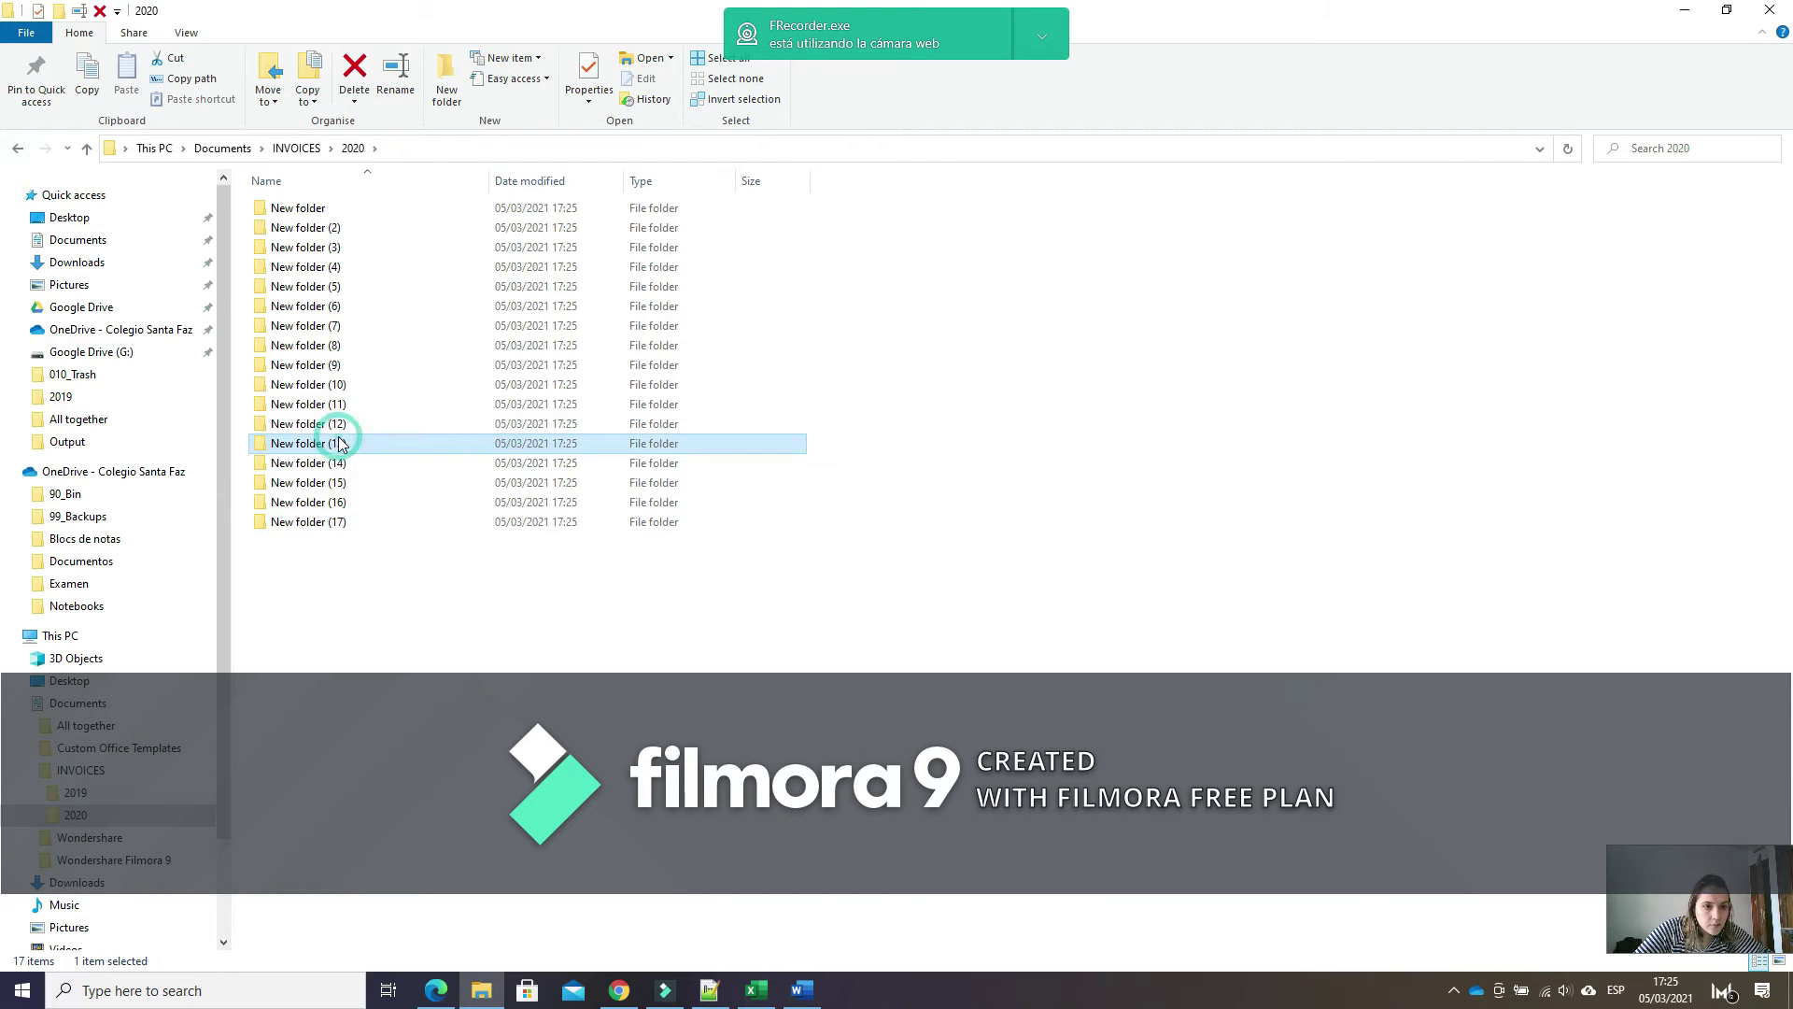
pyautogui.click(338, 523)
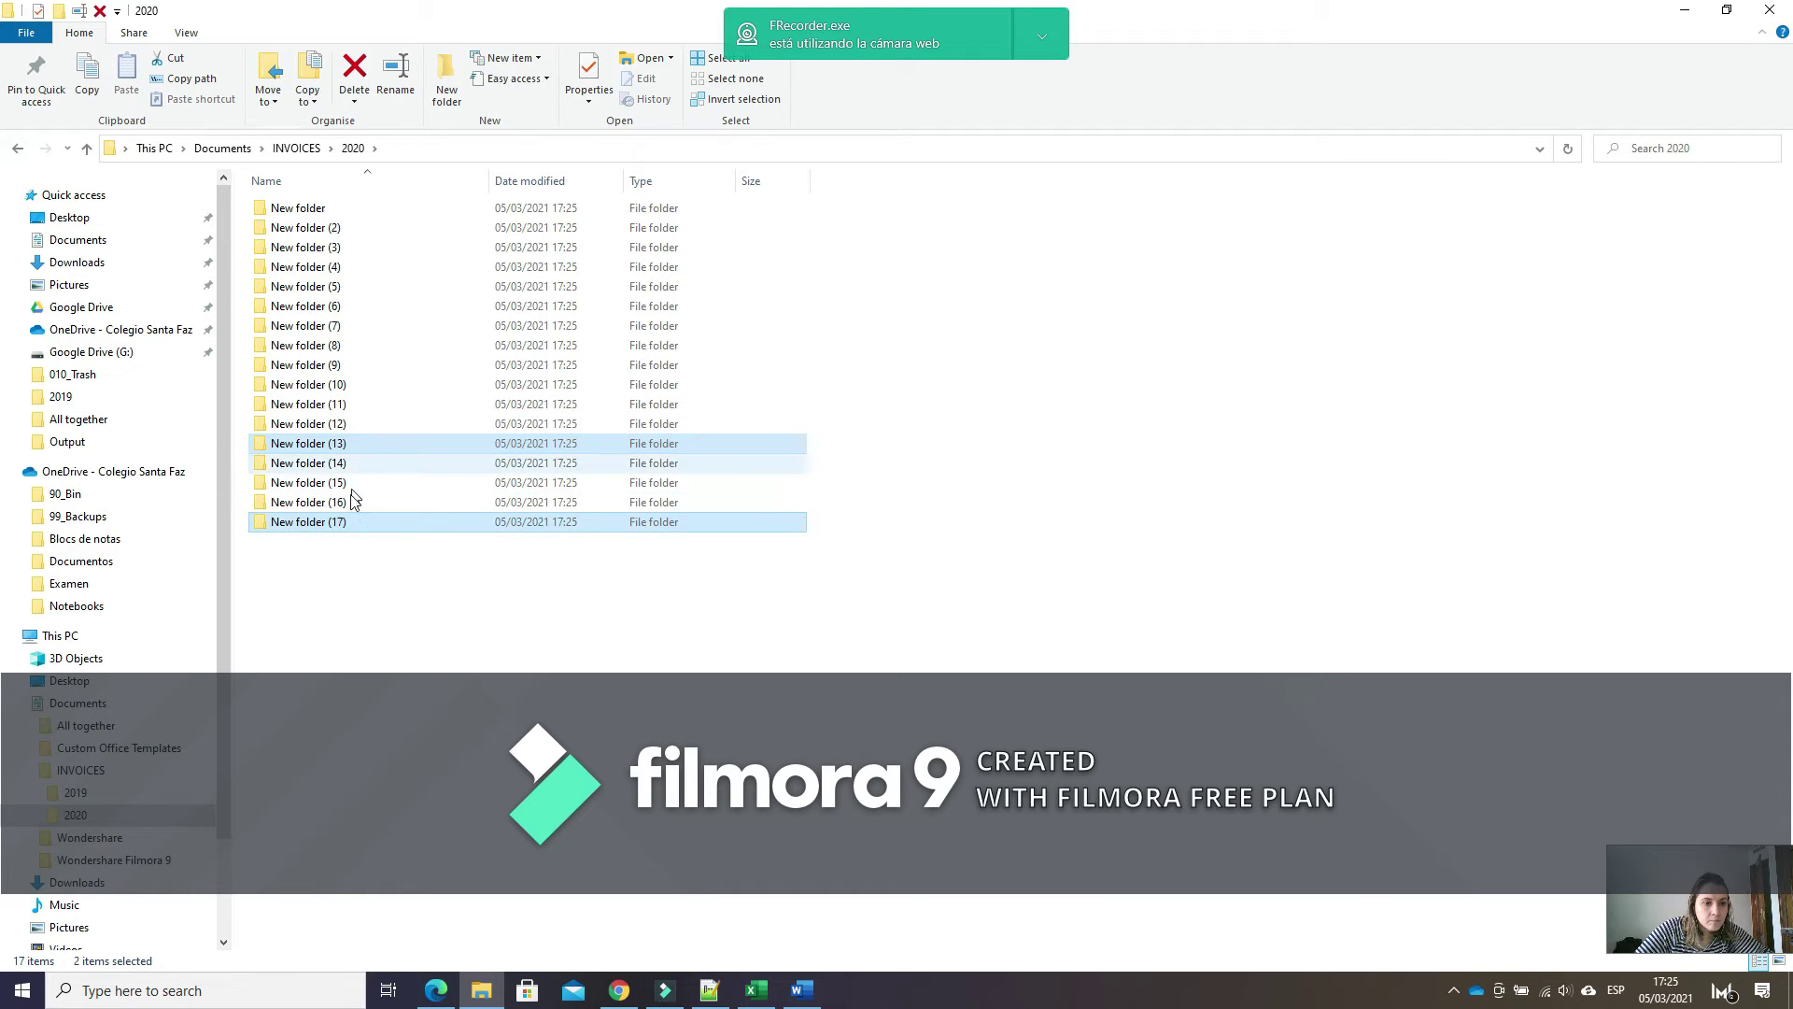
pyautogui.keyDown('ctrl'); pyautogui.click(339, 504); pyautogui.keyUp('ctrl')
pyautogui.keyDown('ctrl'); pyautogui.click(342, 482); pyautogui.keyUp('ctrl')
pyautogui.keyDown('ctrl'); pyautogui.click(342, 464); pyautogui.keyUp('ctrl')
pyautogui.click(357, 67)
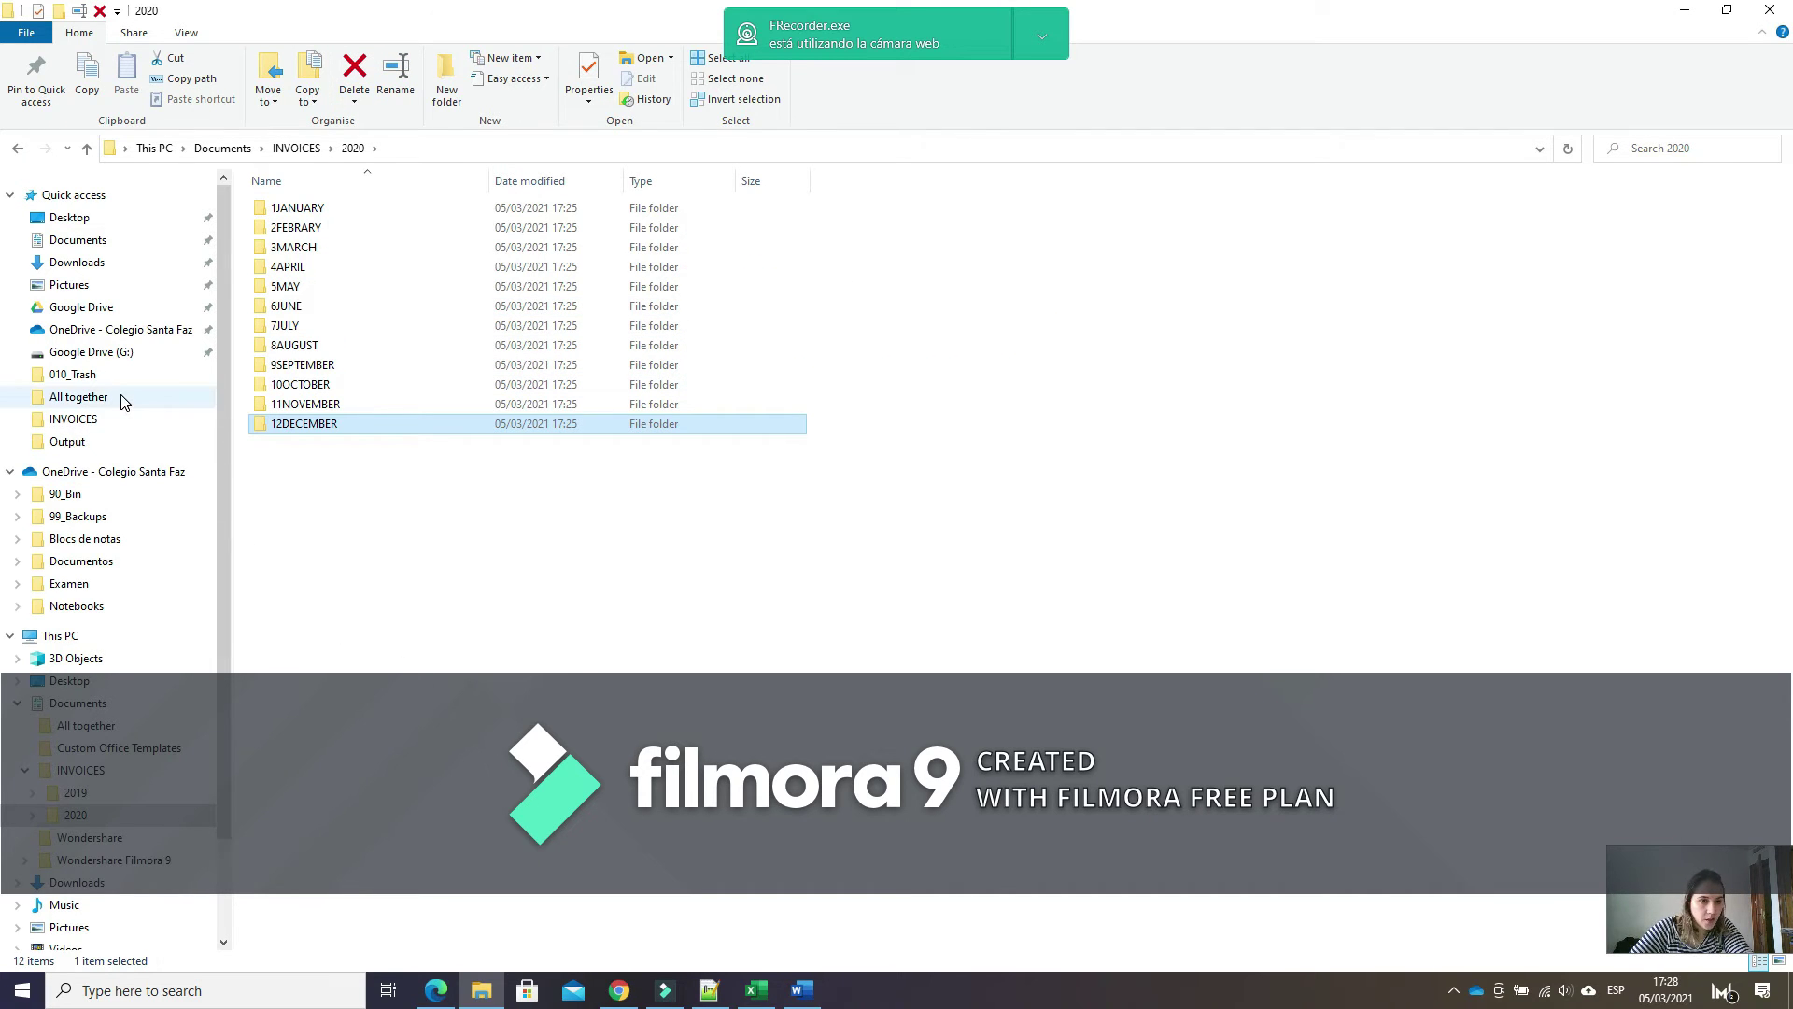
# Filter the invoices in the All together folder by modification date to January 2020.
pyautogui.click(118, 402)
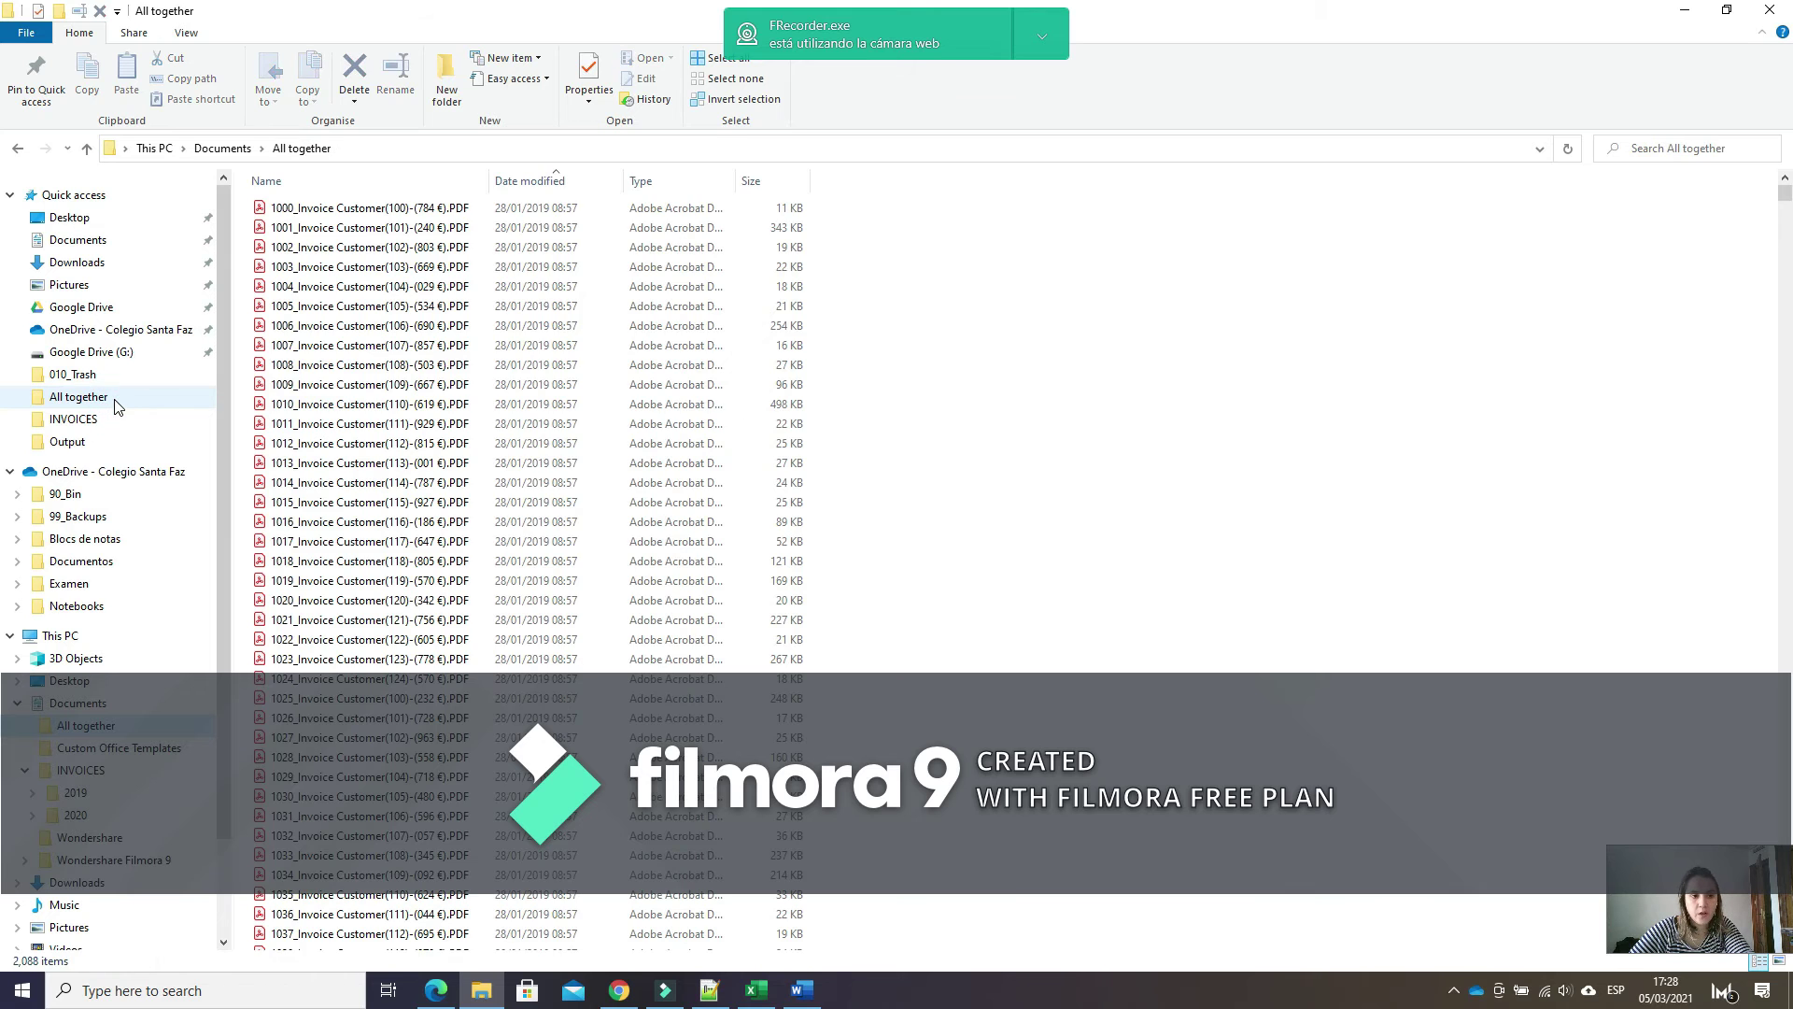
pyautogui.click(613, 185)
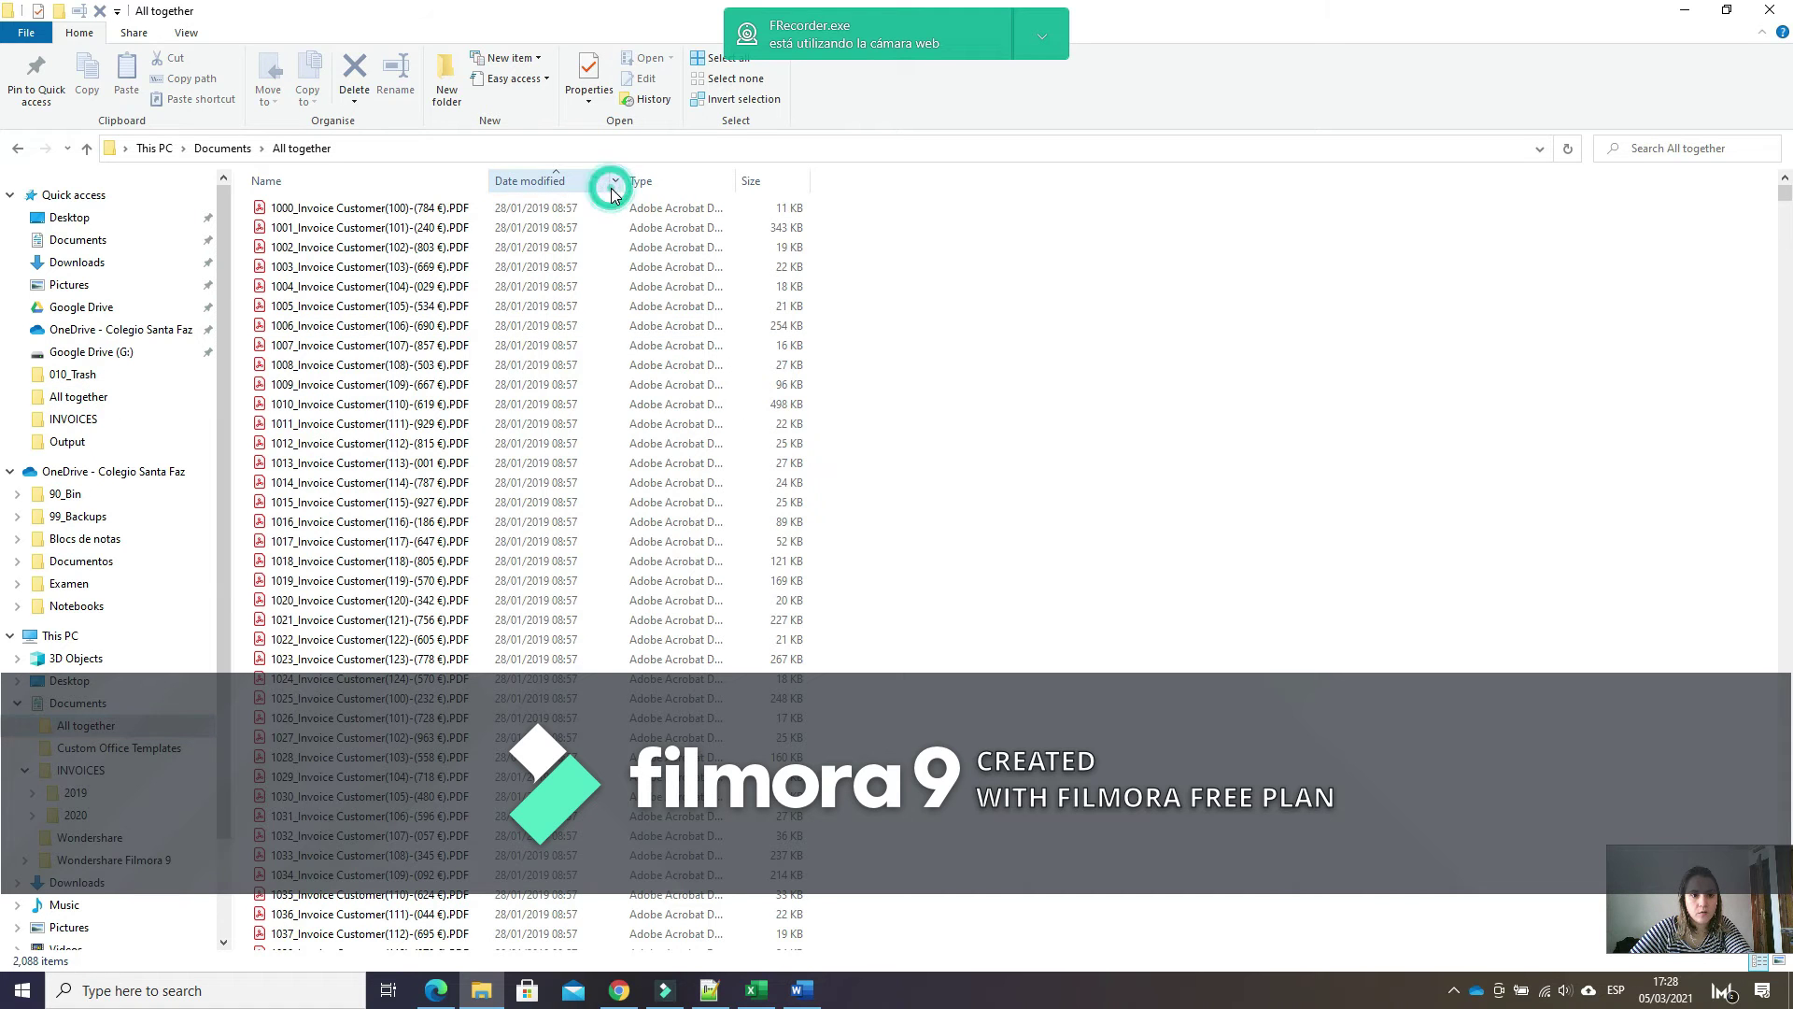
pyautogui.click(735, 239)
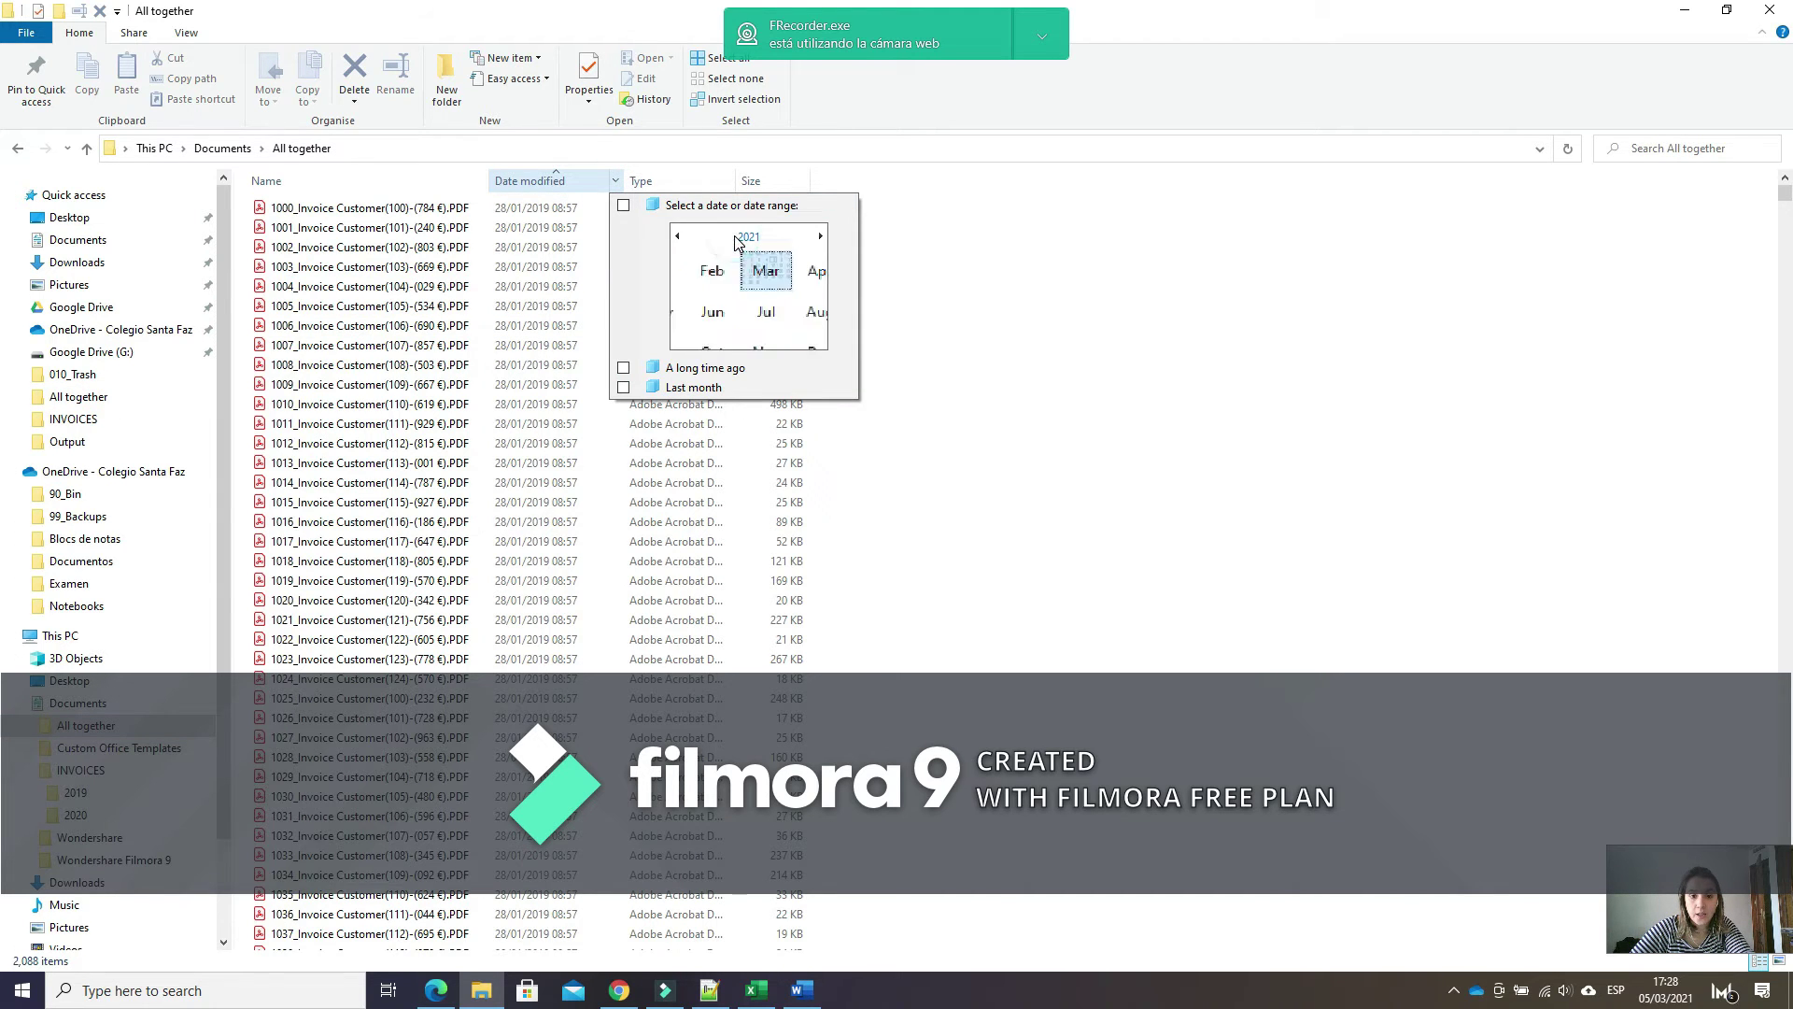
pyautogui.click(677, 237)
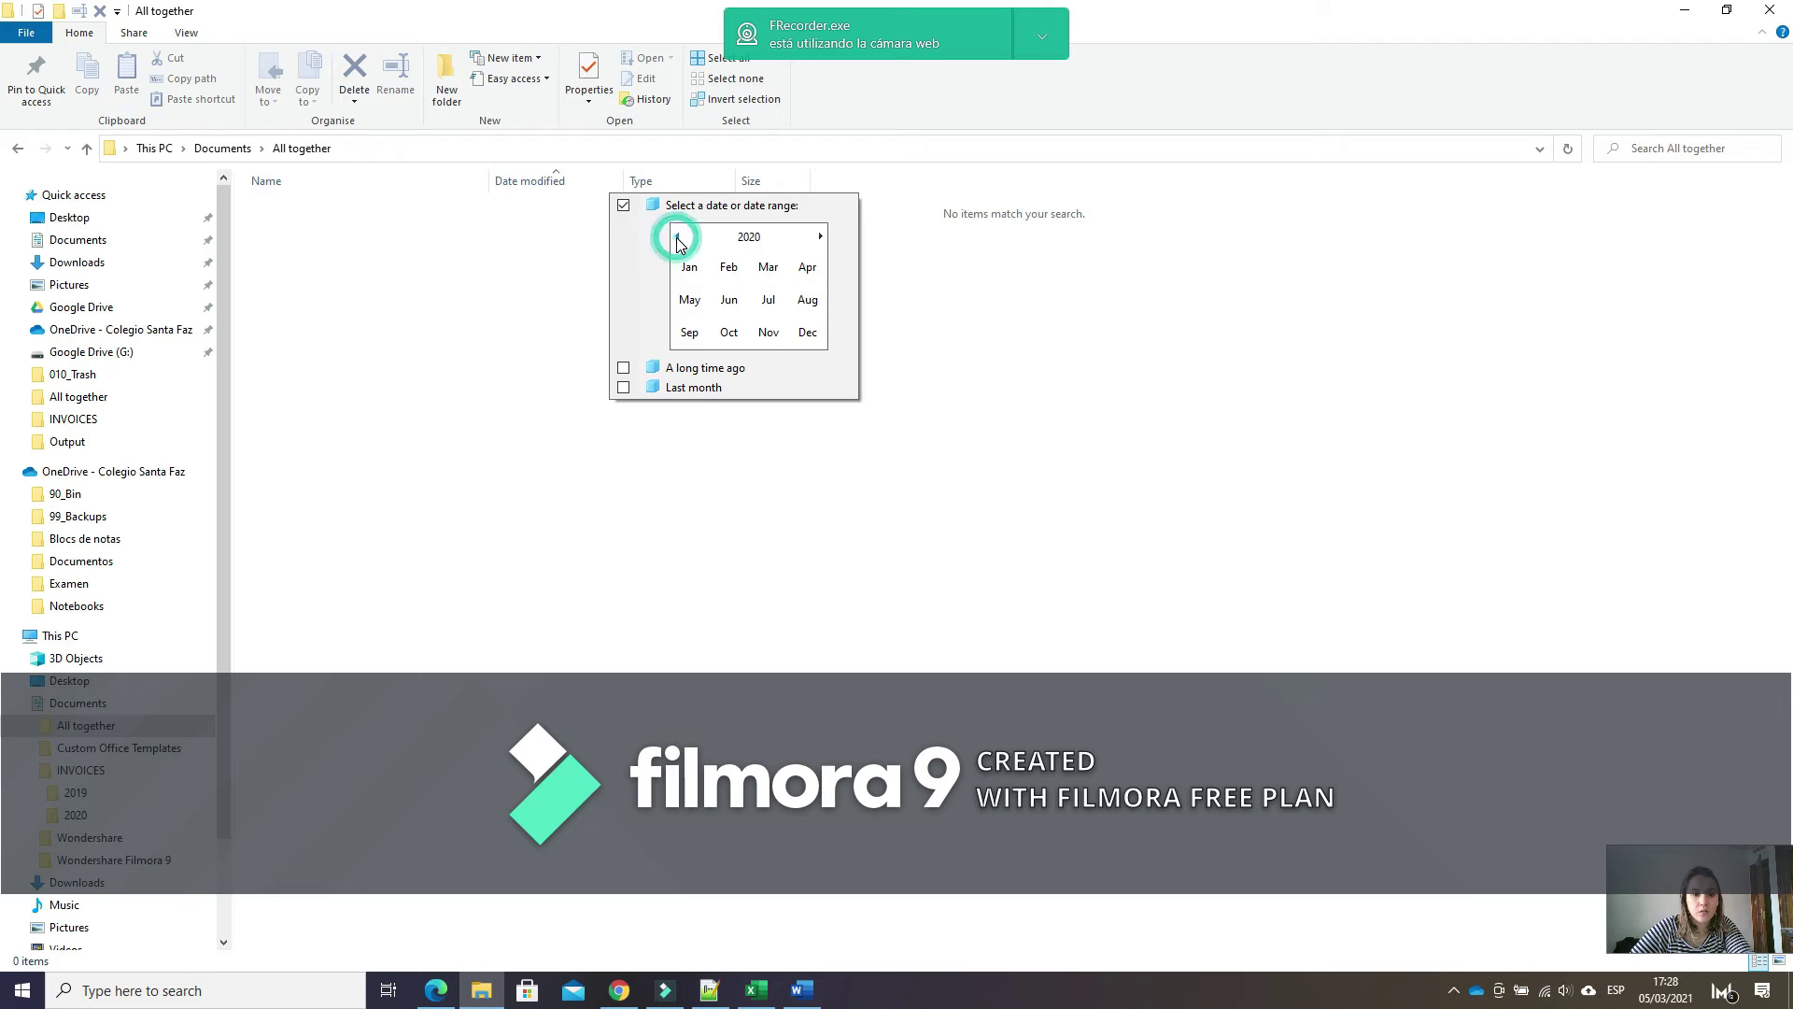
pyautogui.click(691, 282)
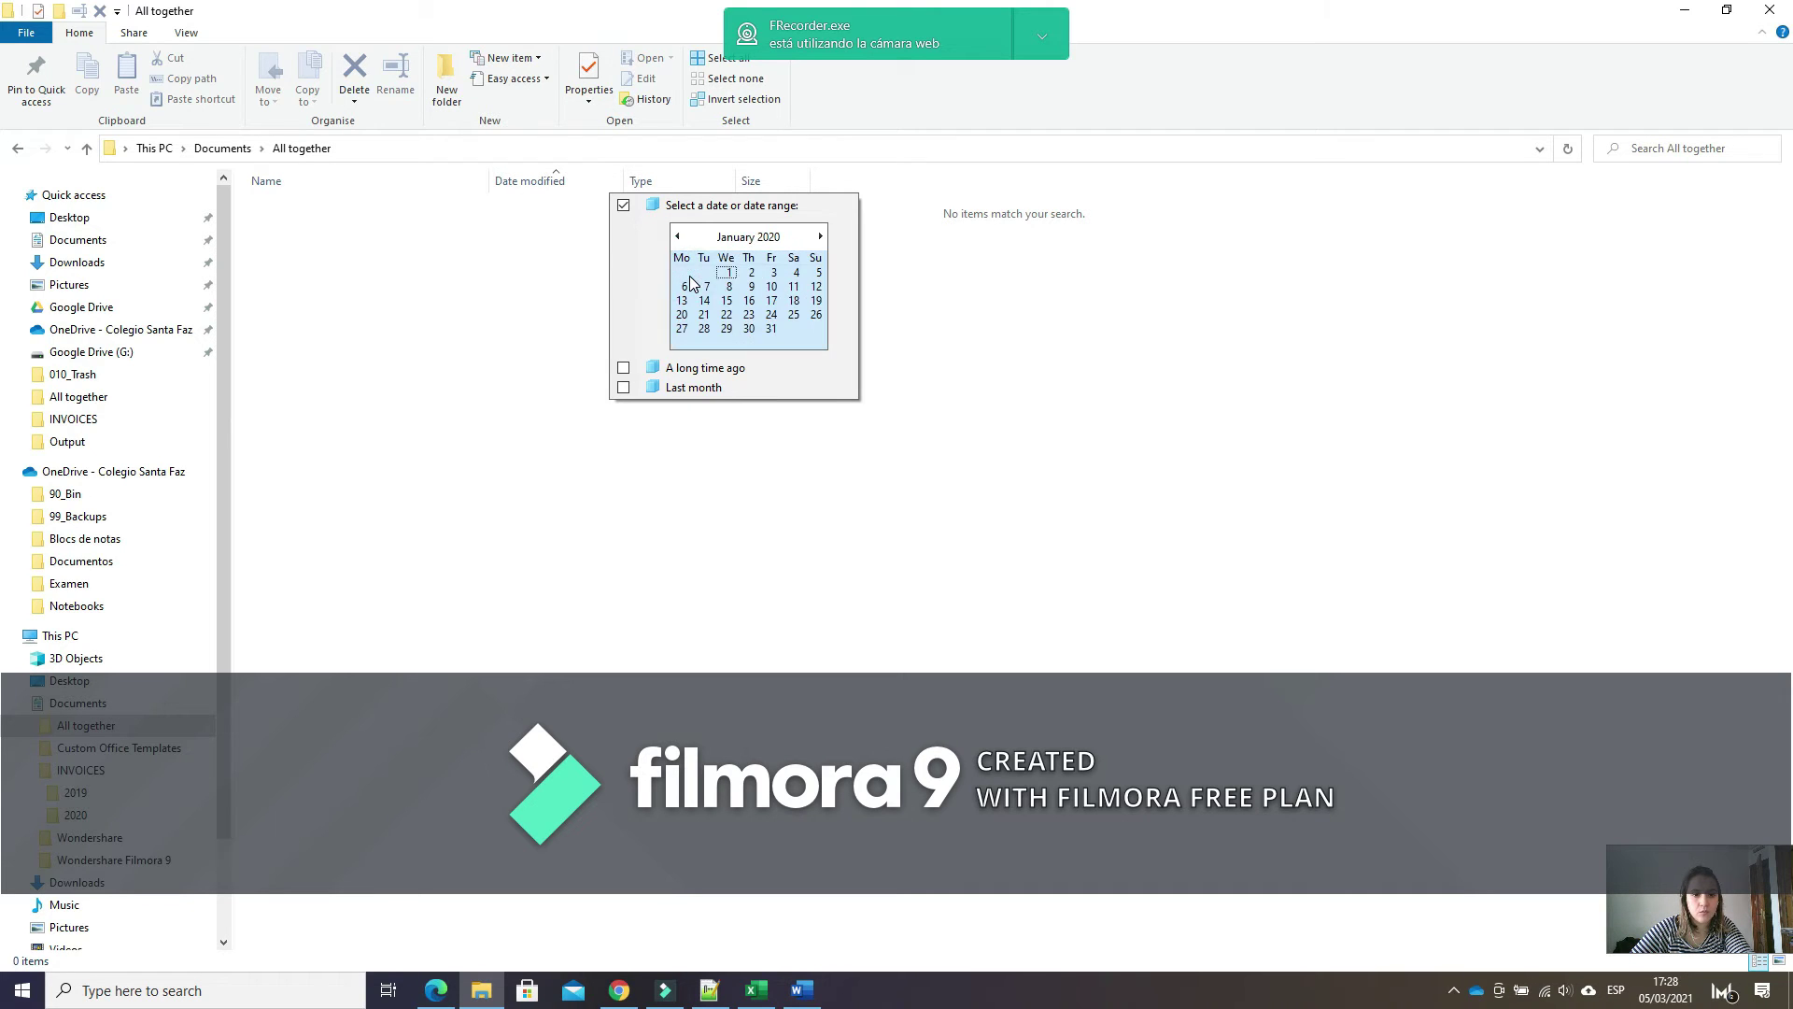
pyautogui.press('Return')
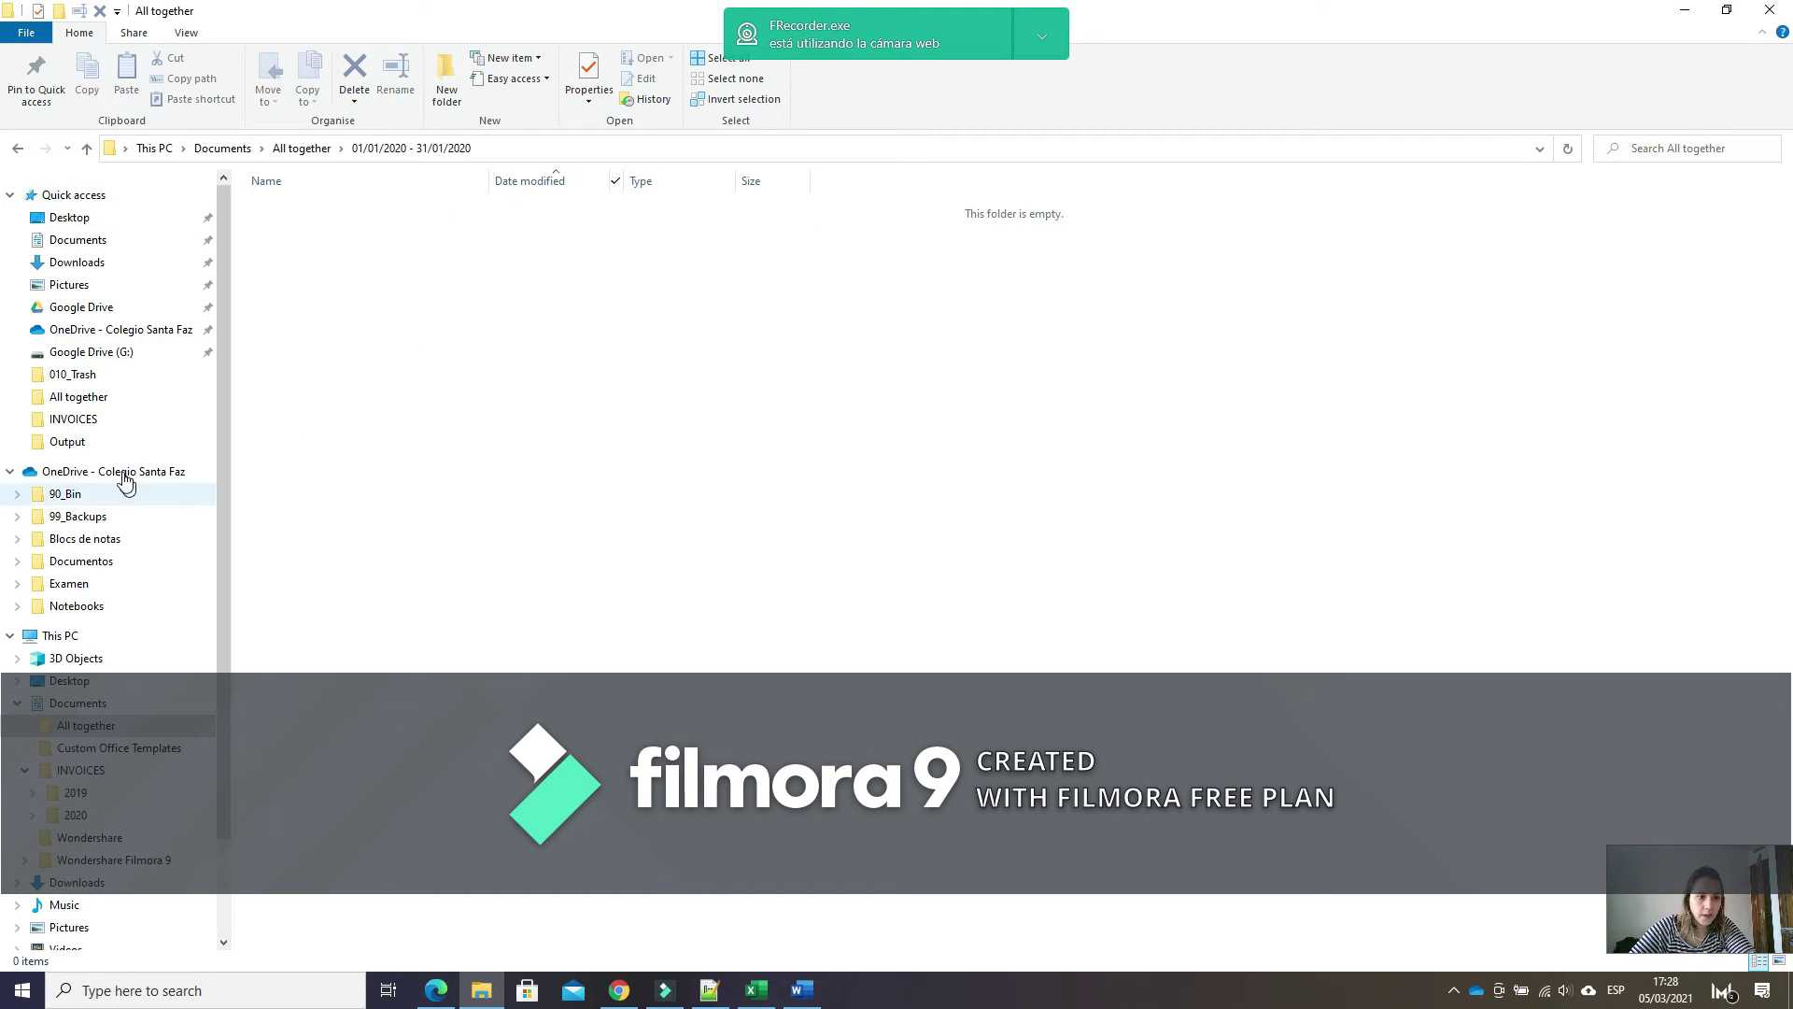
# Clear the January filter on the All together folder and filter its invoices by modification date to February 2020.
pyautogui.click(104, 399)
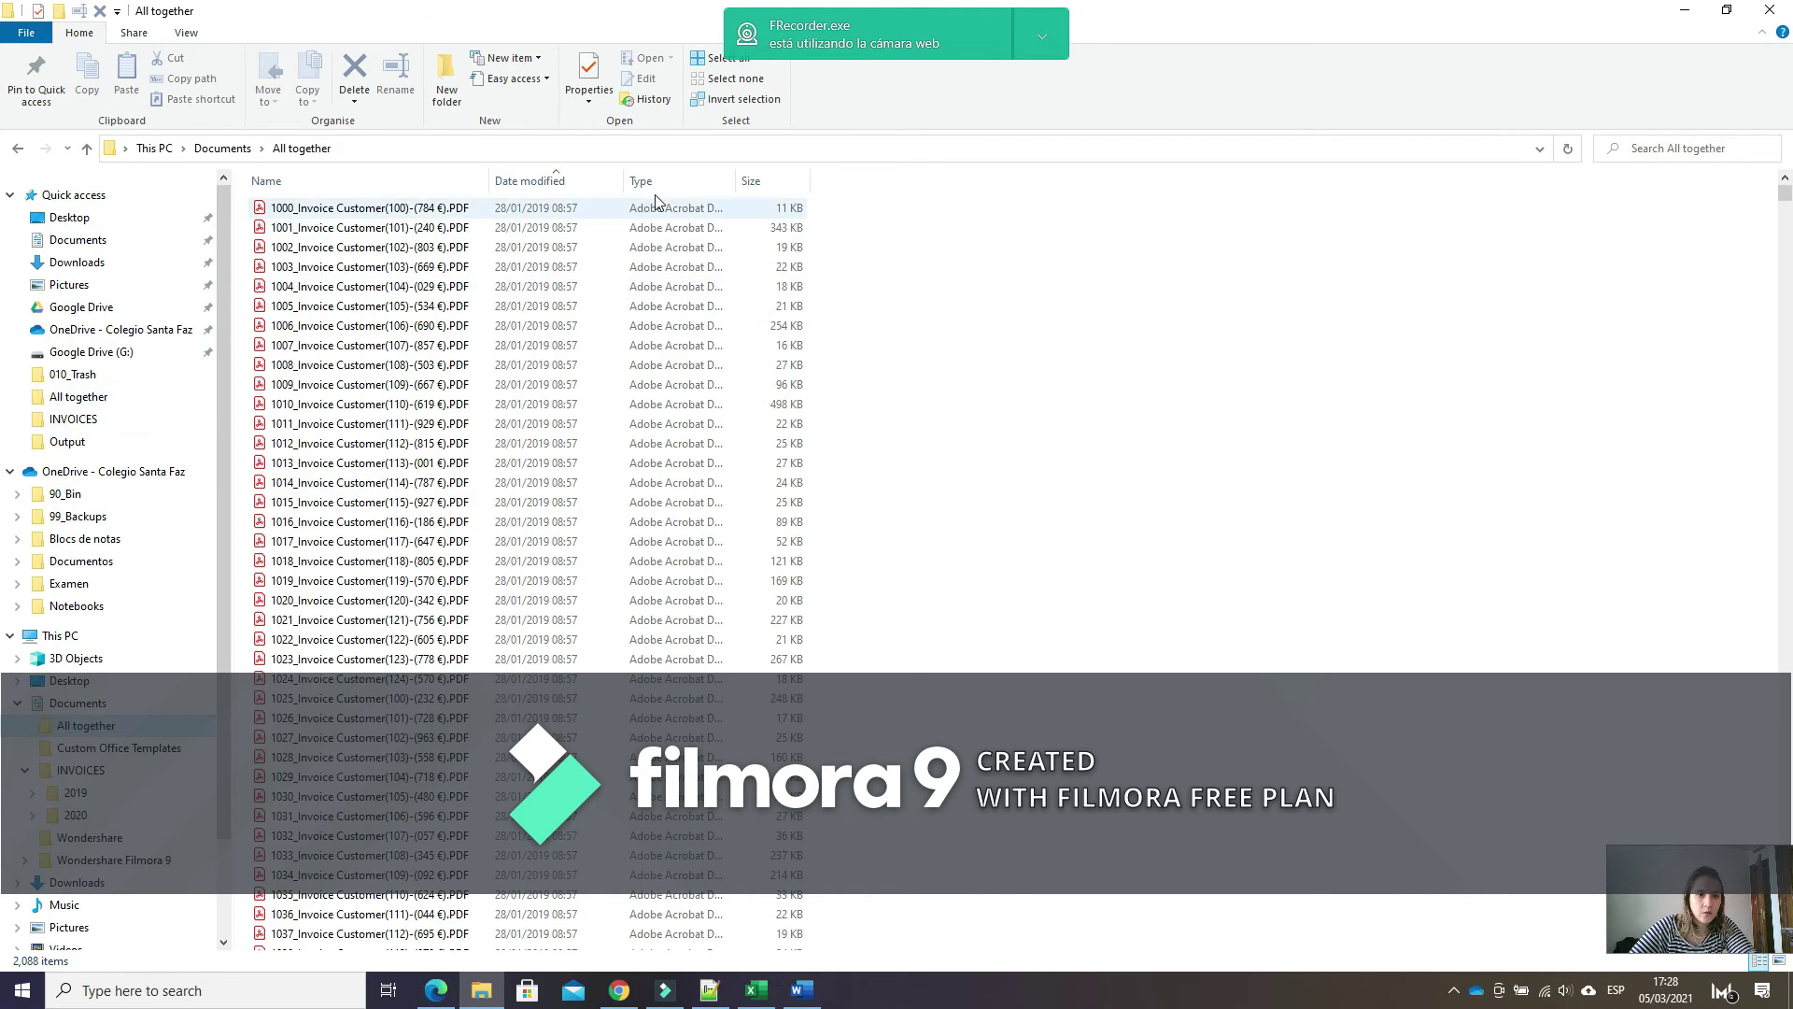
pyautogui.click(614, 182)
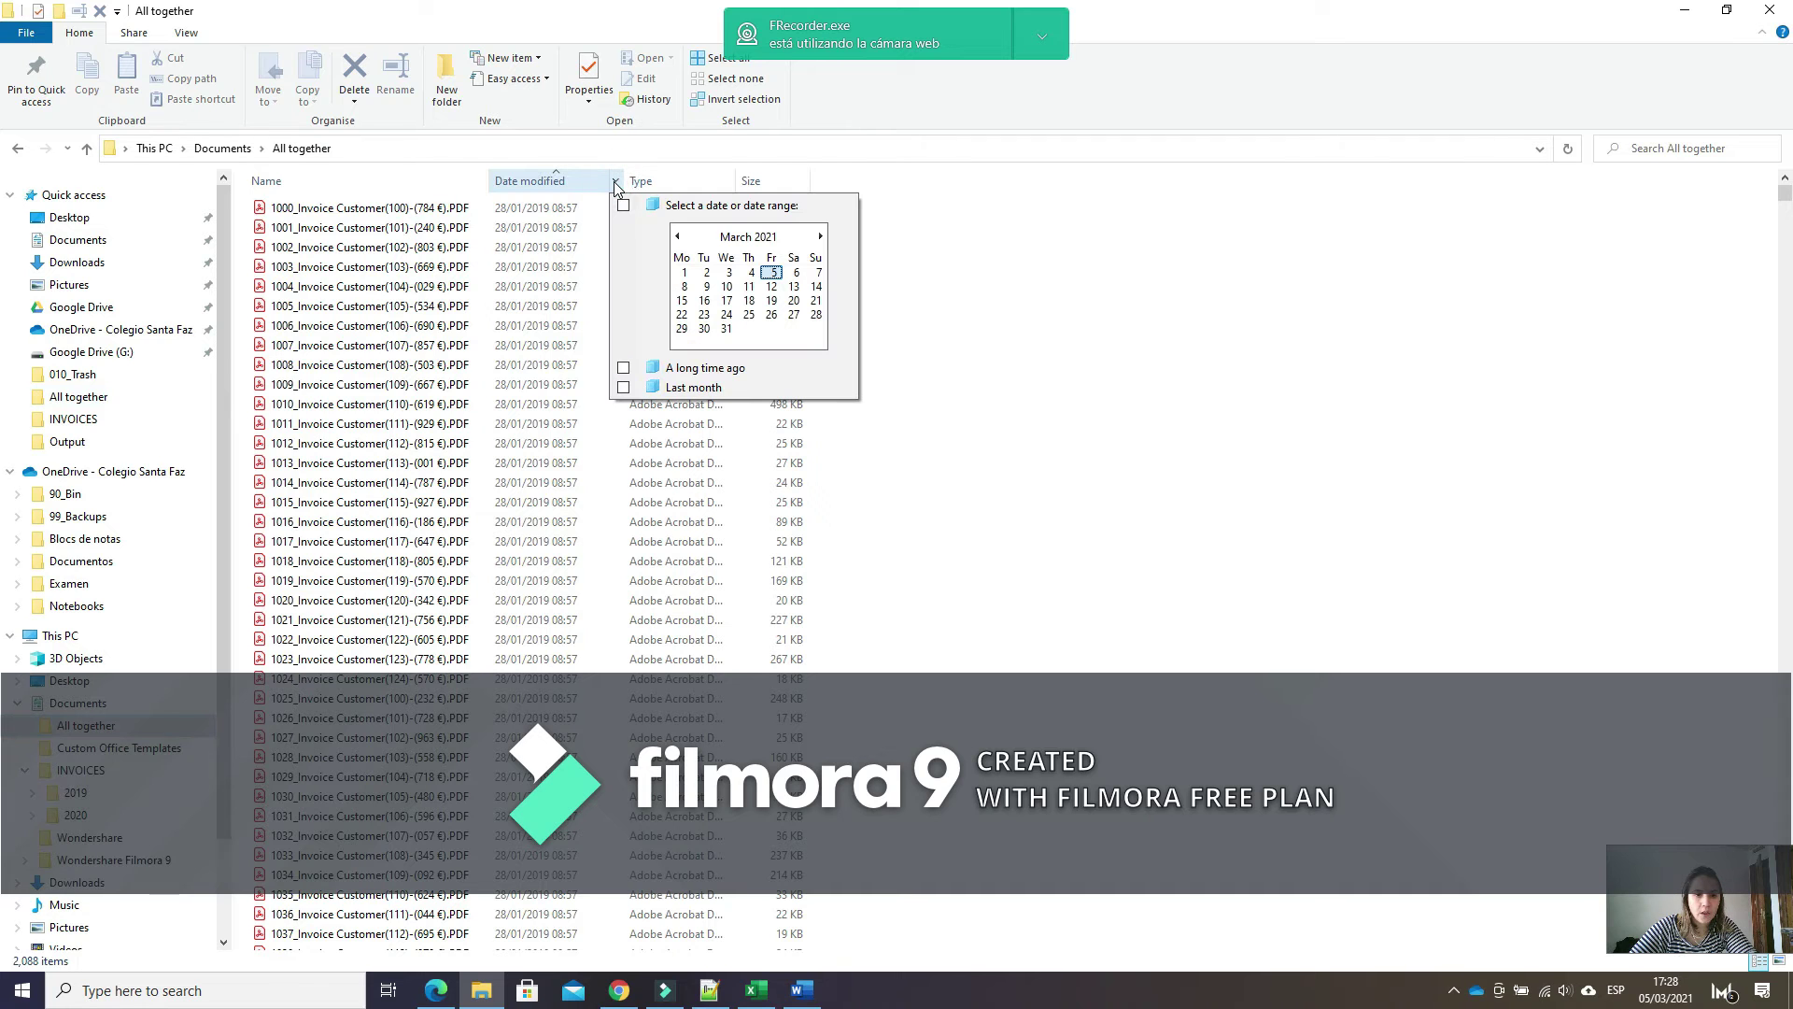
pyautogui.click(725, 239)
pyautogui.click(677, 236)
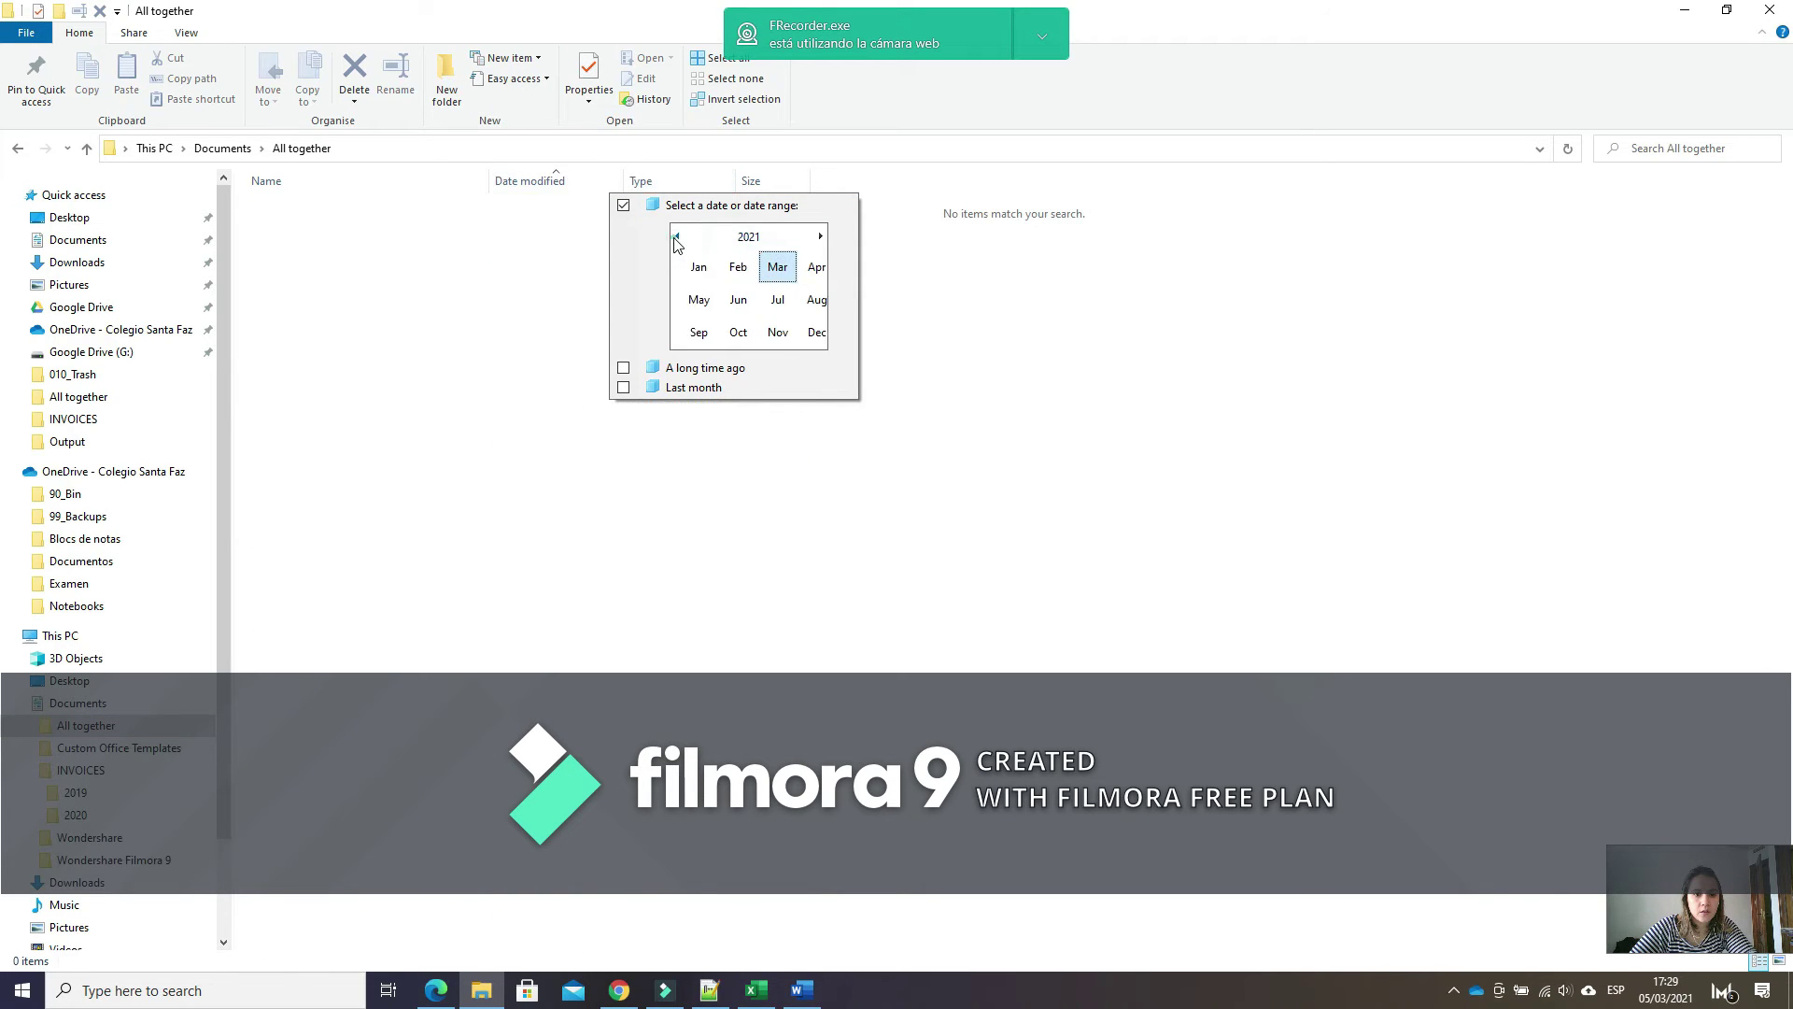
pyautogui.click(728, 267)
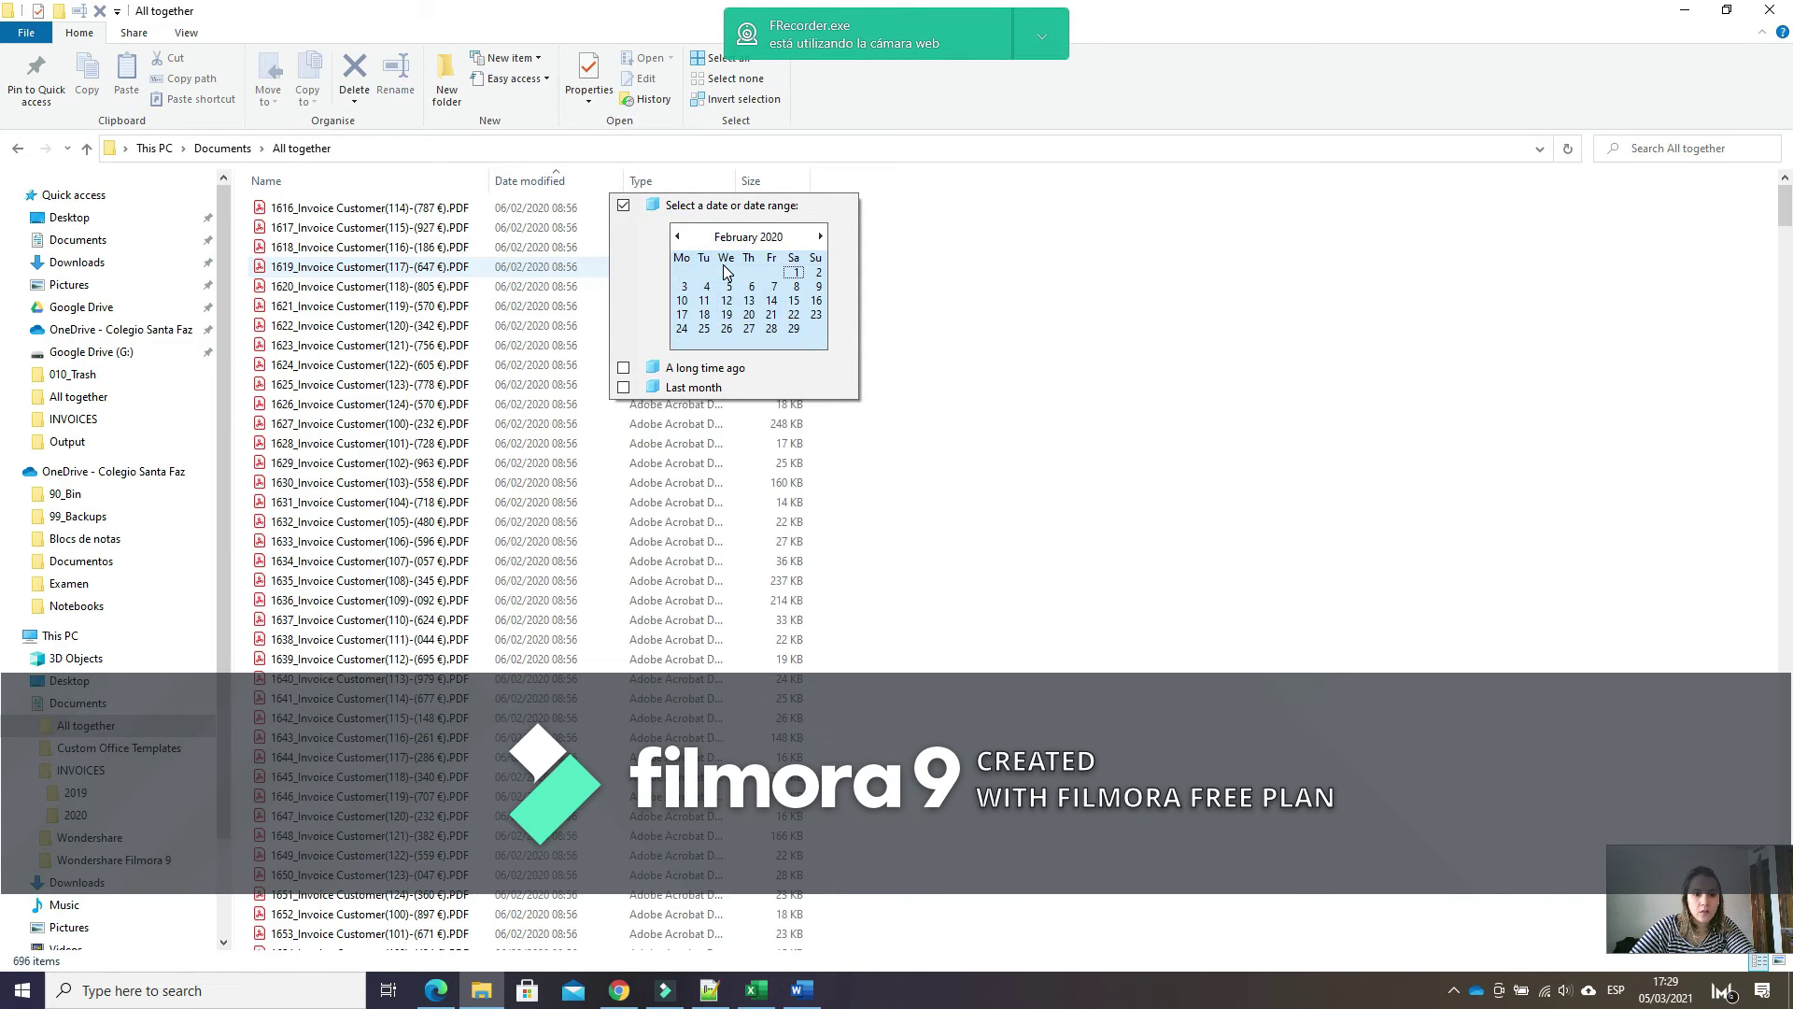
pyautogui.click(794, 416)
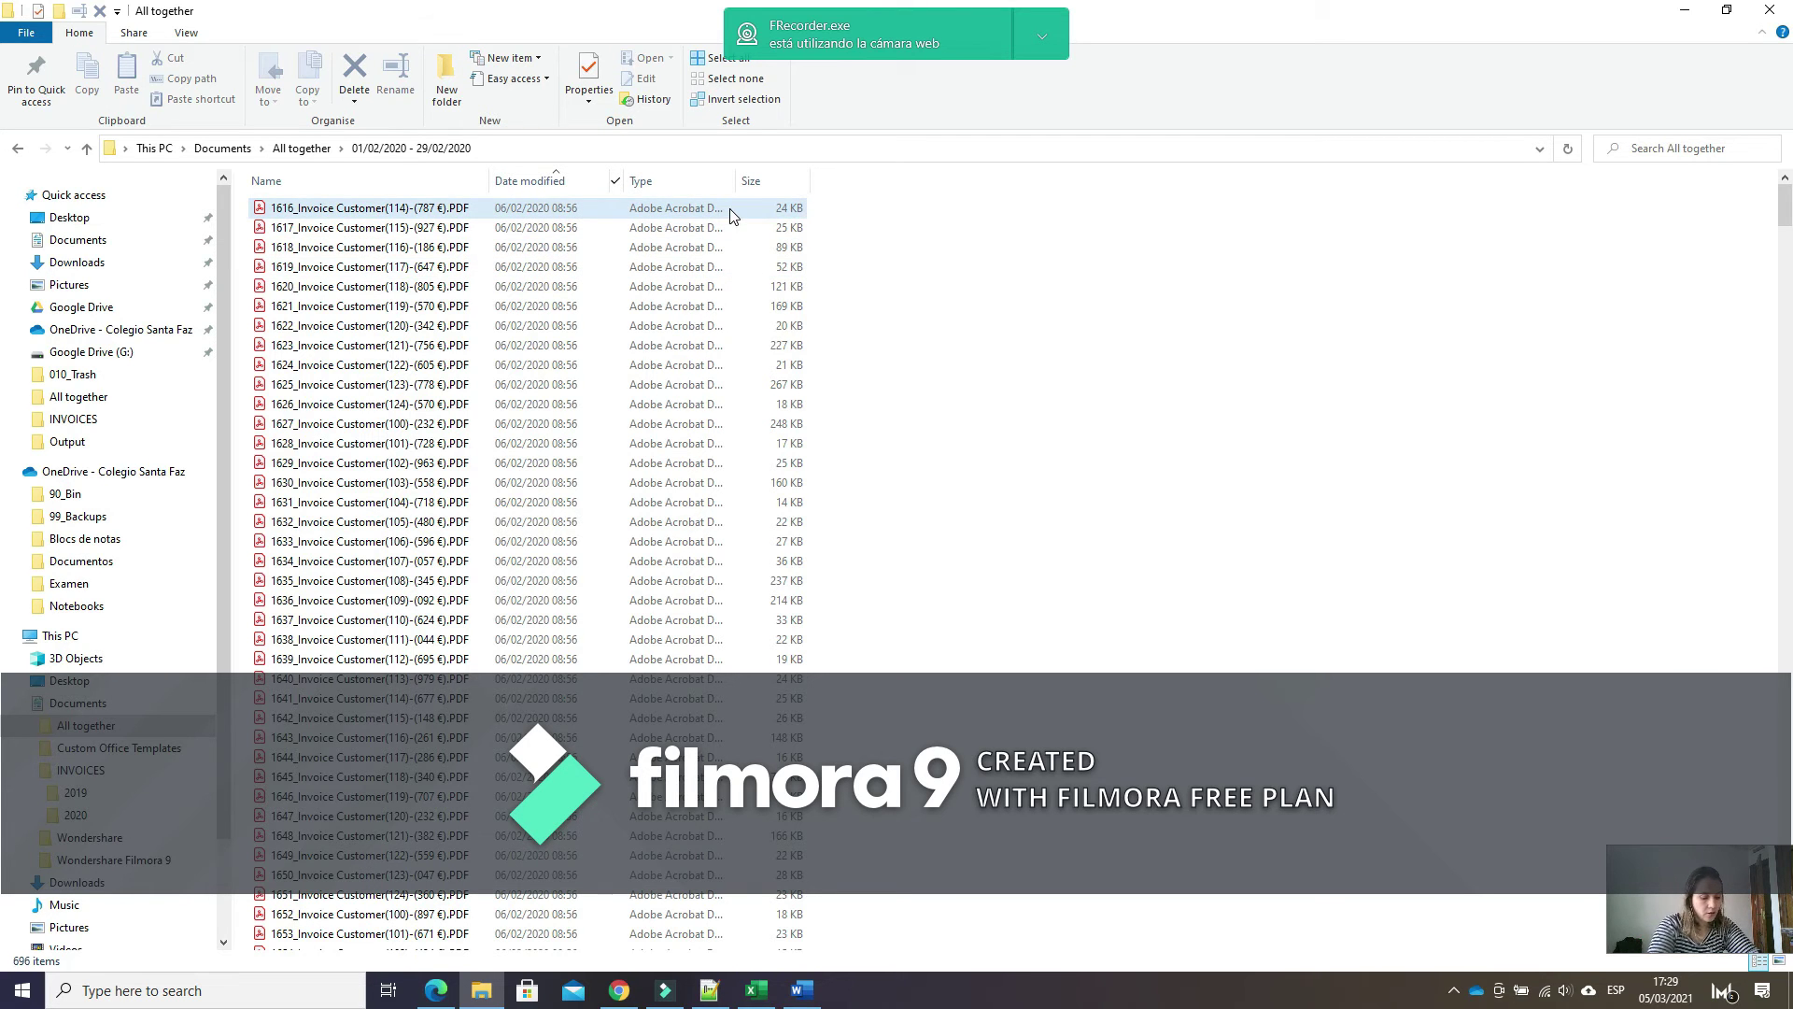
# Copy all the filtered February 2020 invoices into the 2FEBRARY folder under INVOICES > 2020.
pyautogui.hotkey('ctrl', 'a')
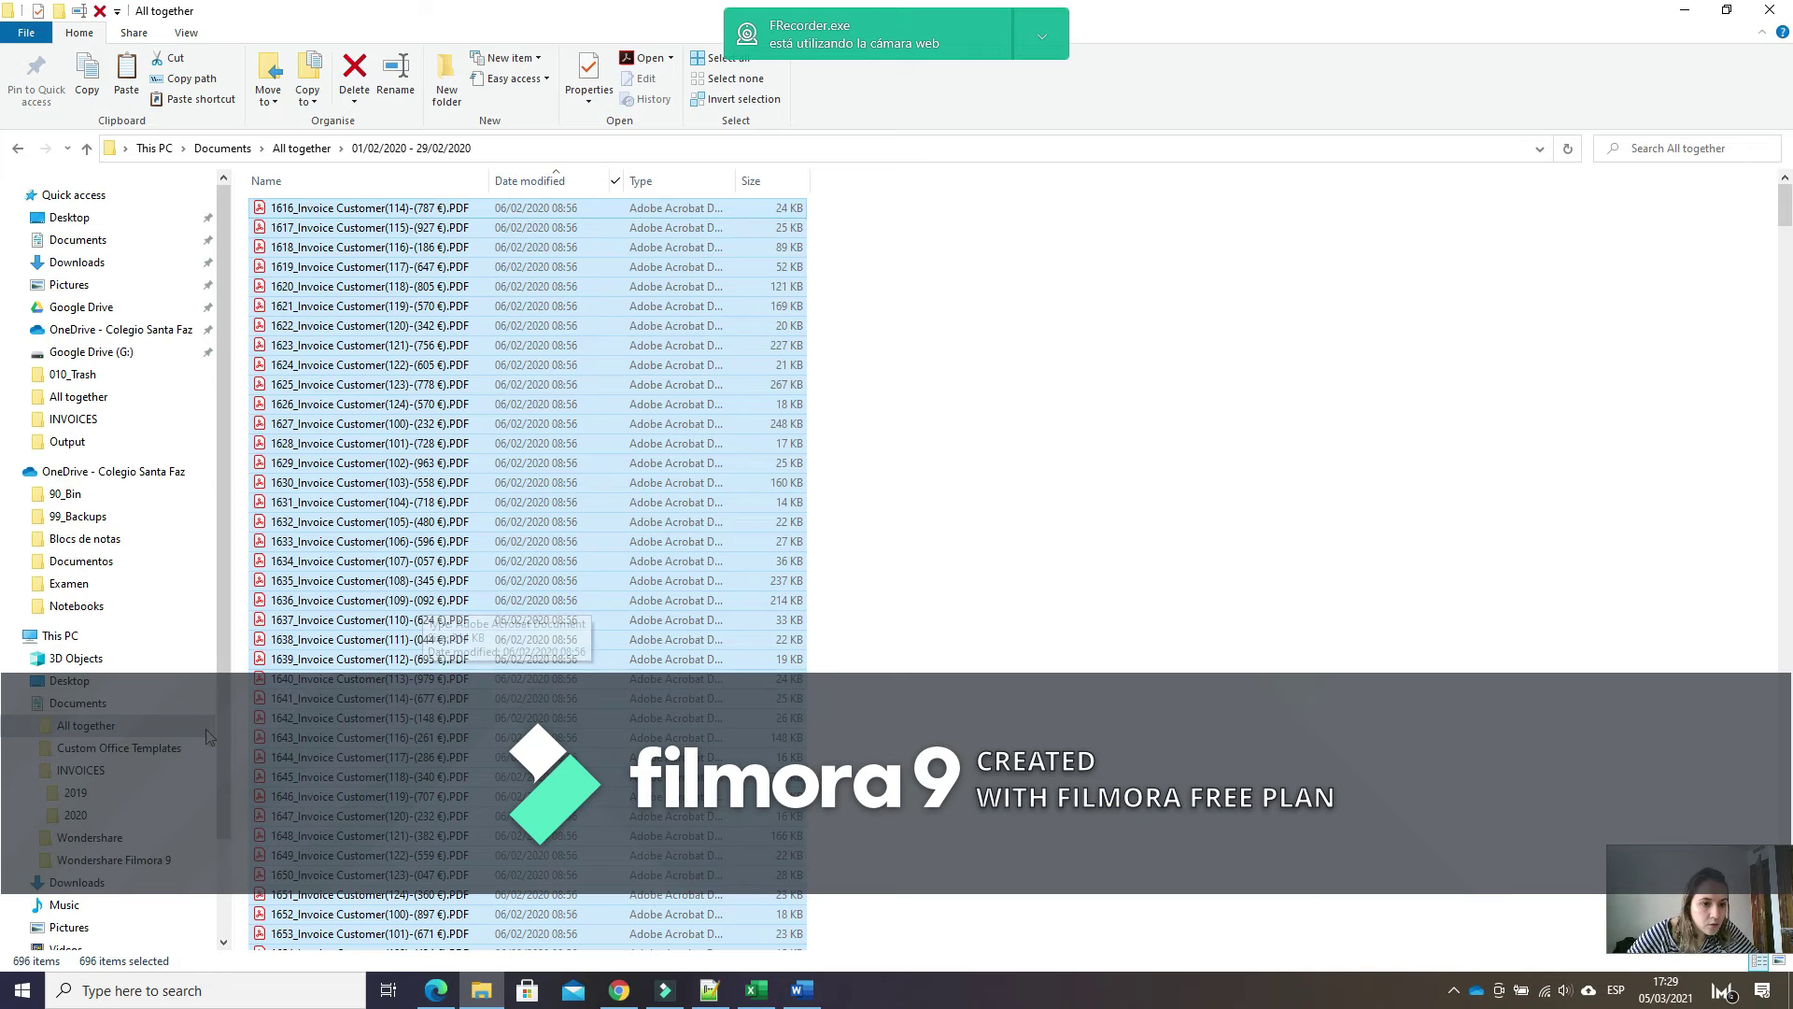
pyautogui.click(73, 815)
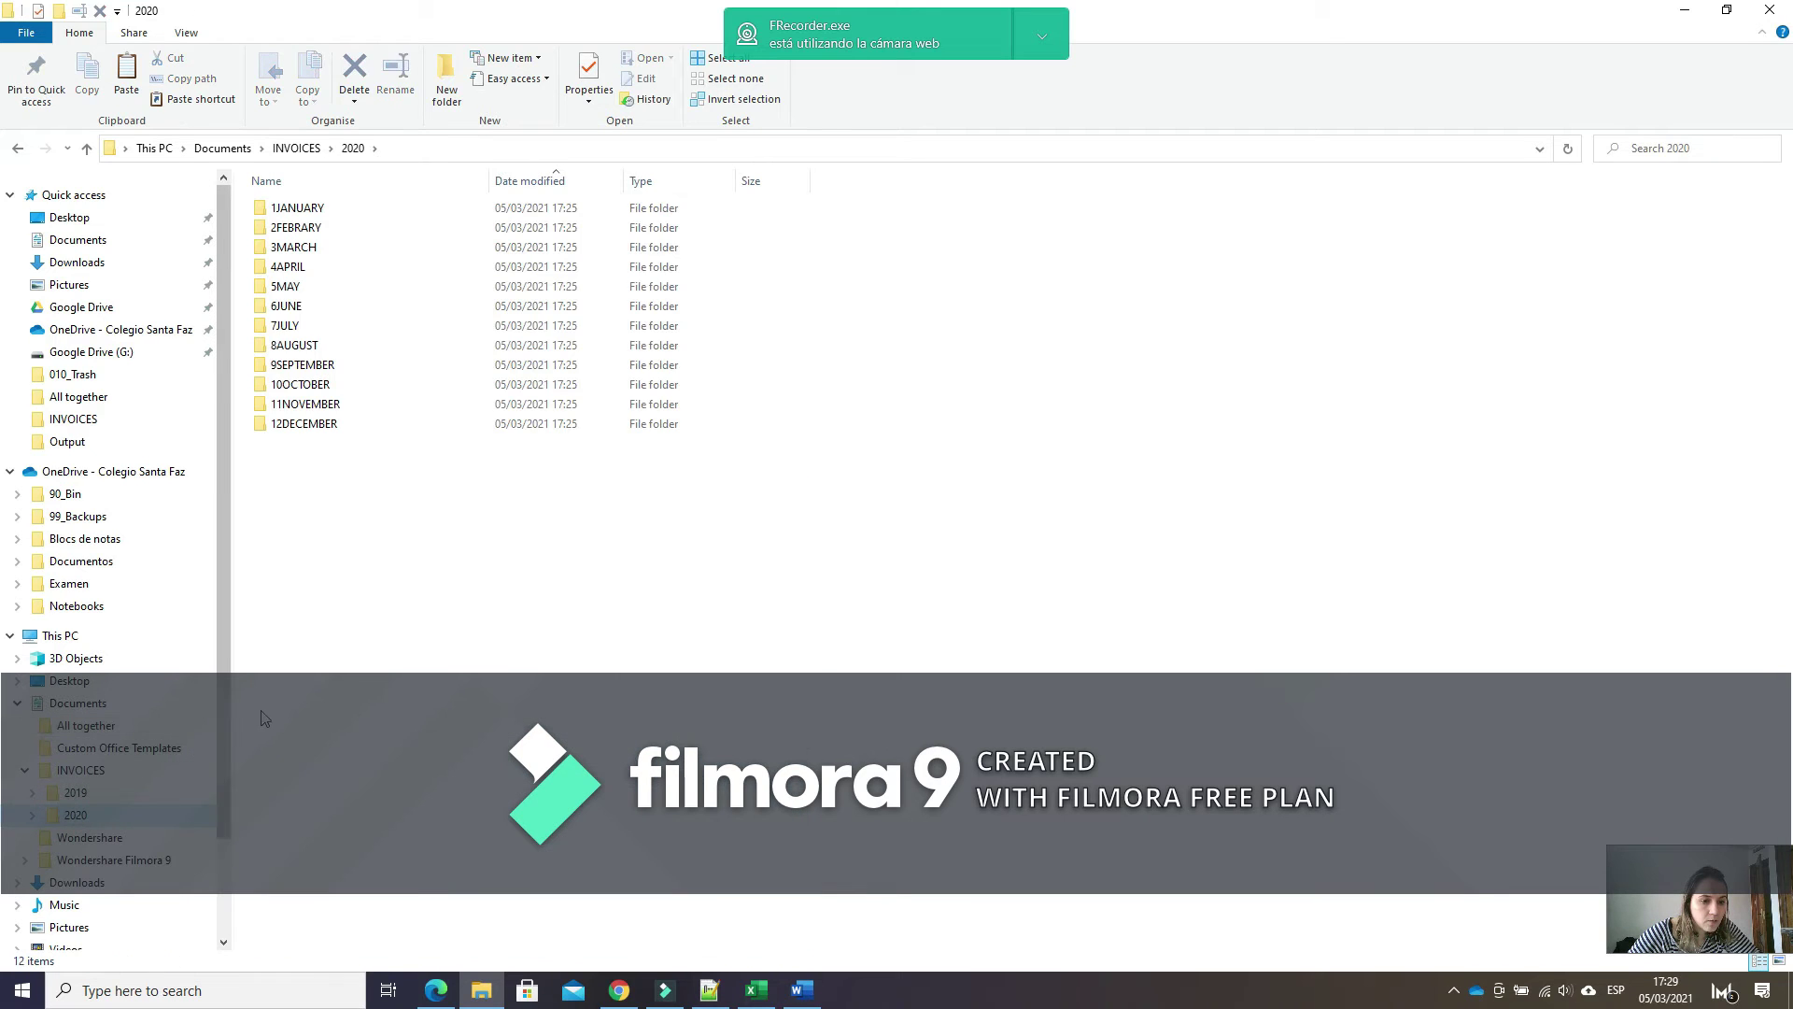
pyautogui.scroll(-2, 216, 717)
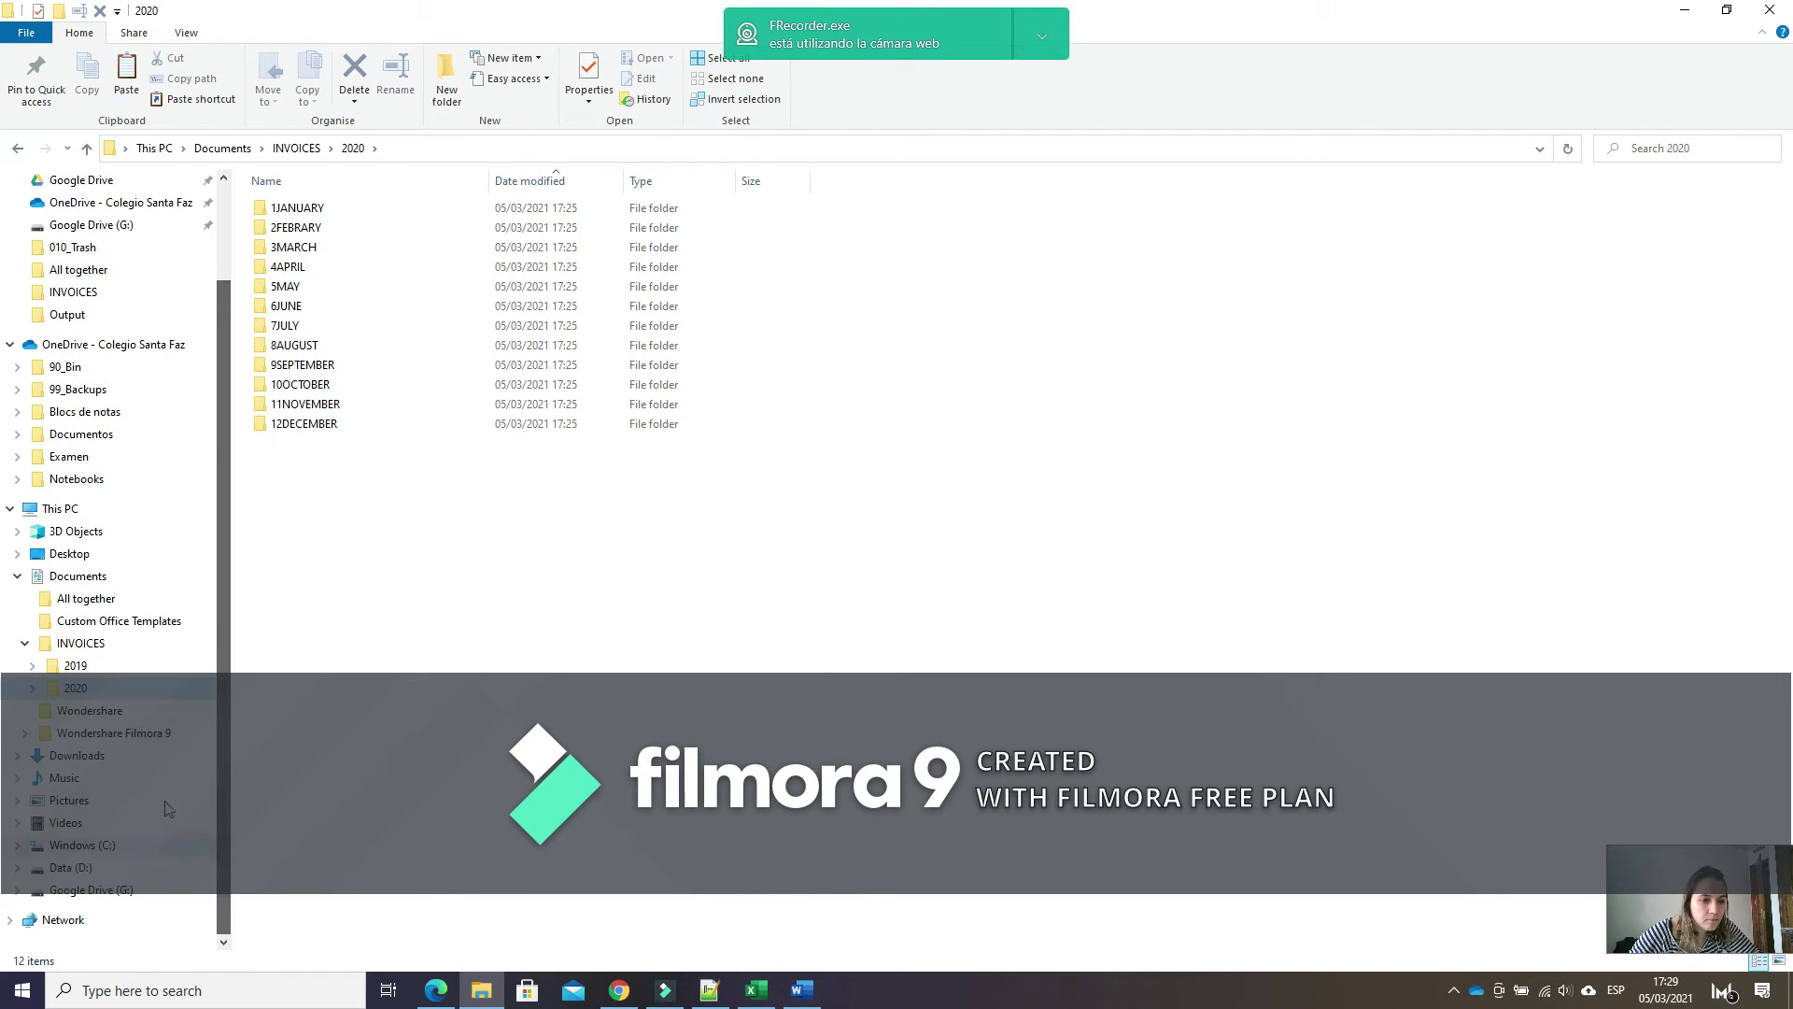
pyautogui.click(33, 691)
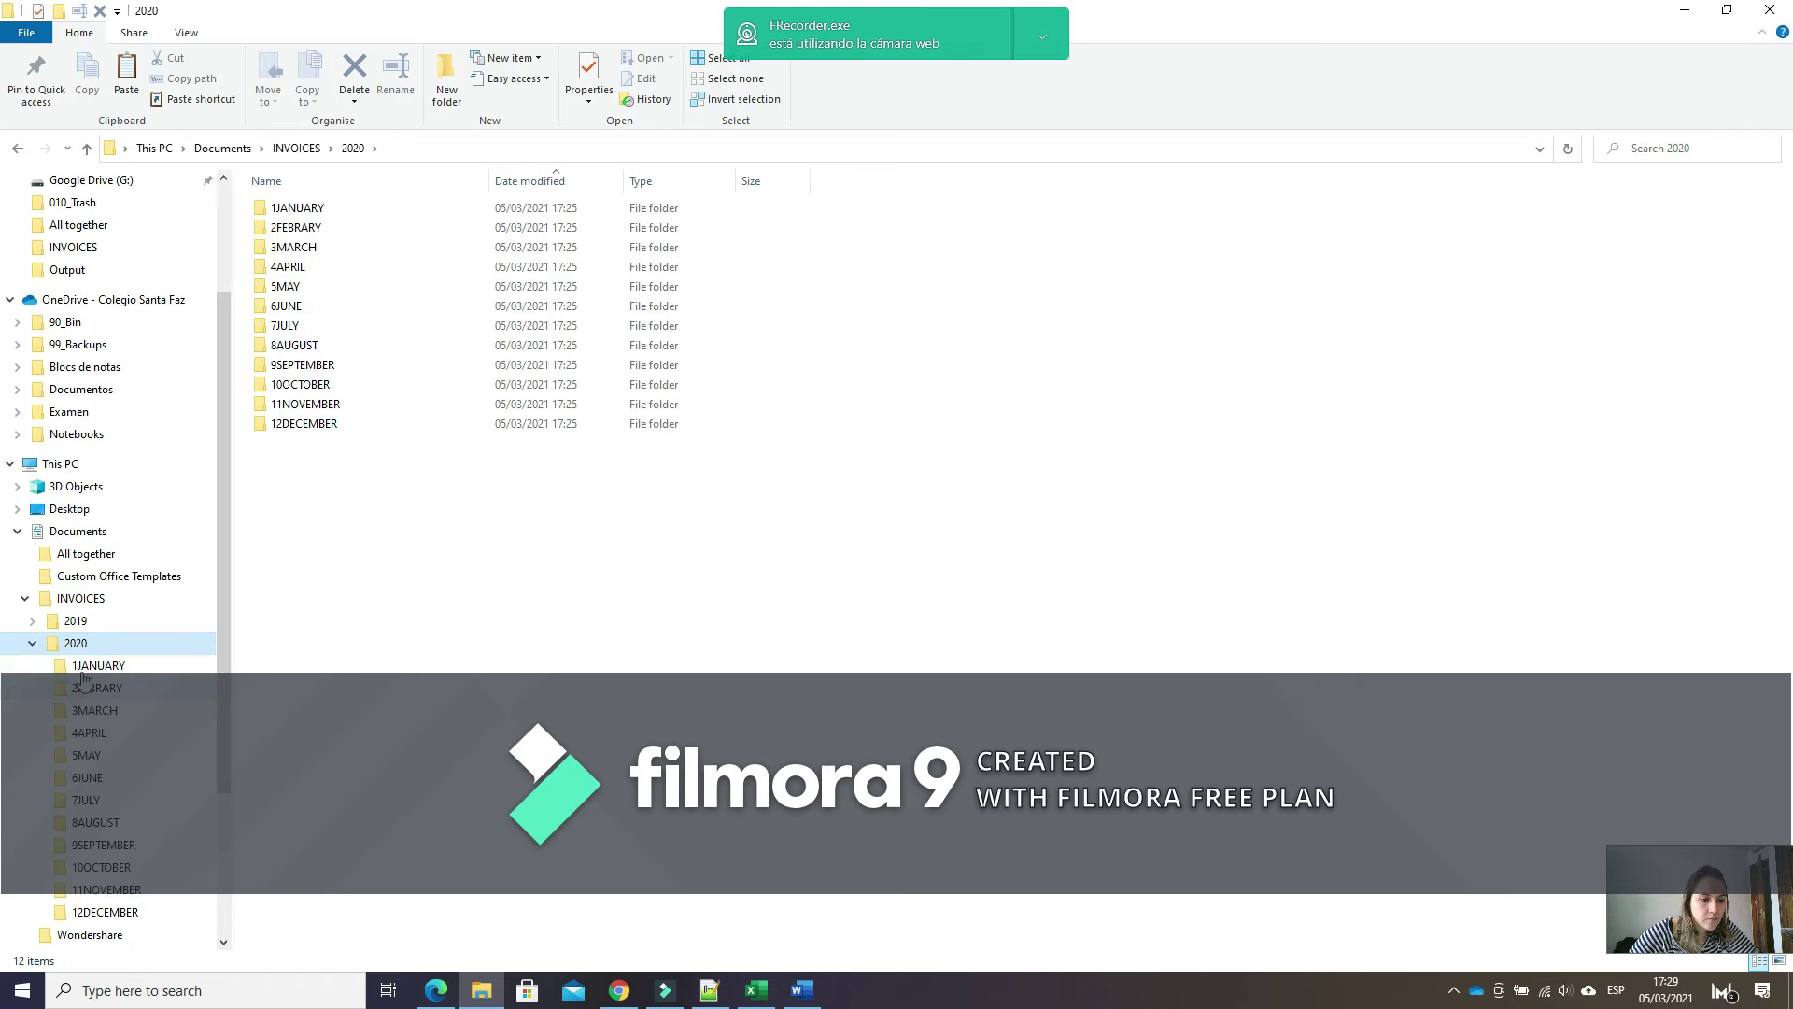
pyautogui.click(98, 688)
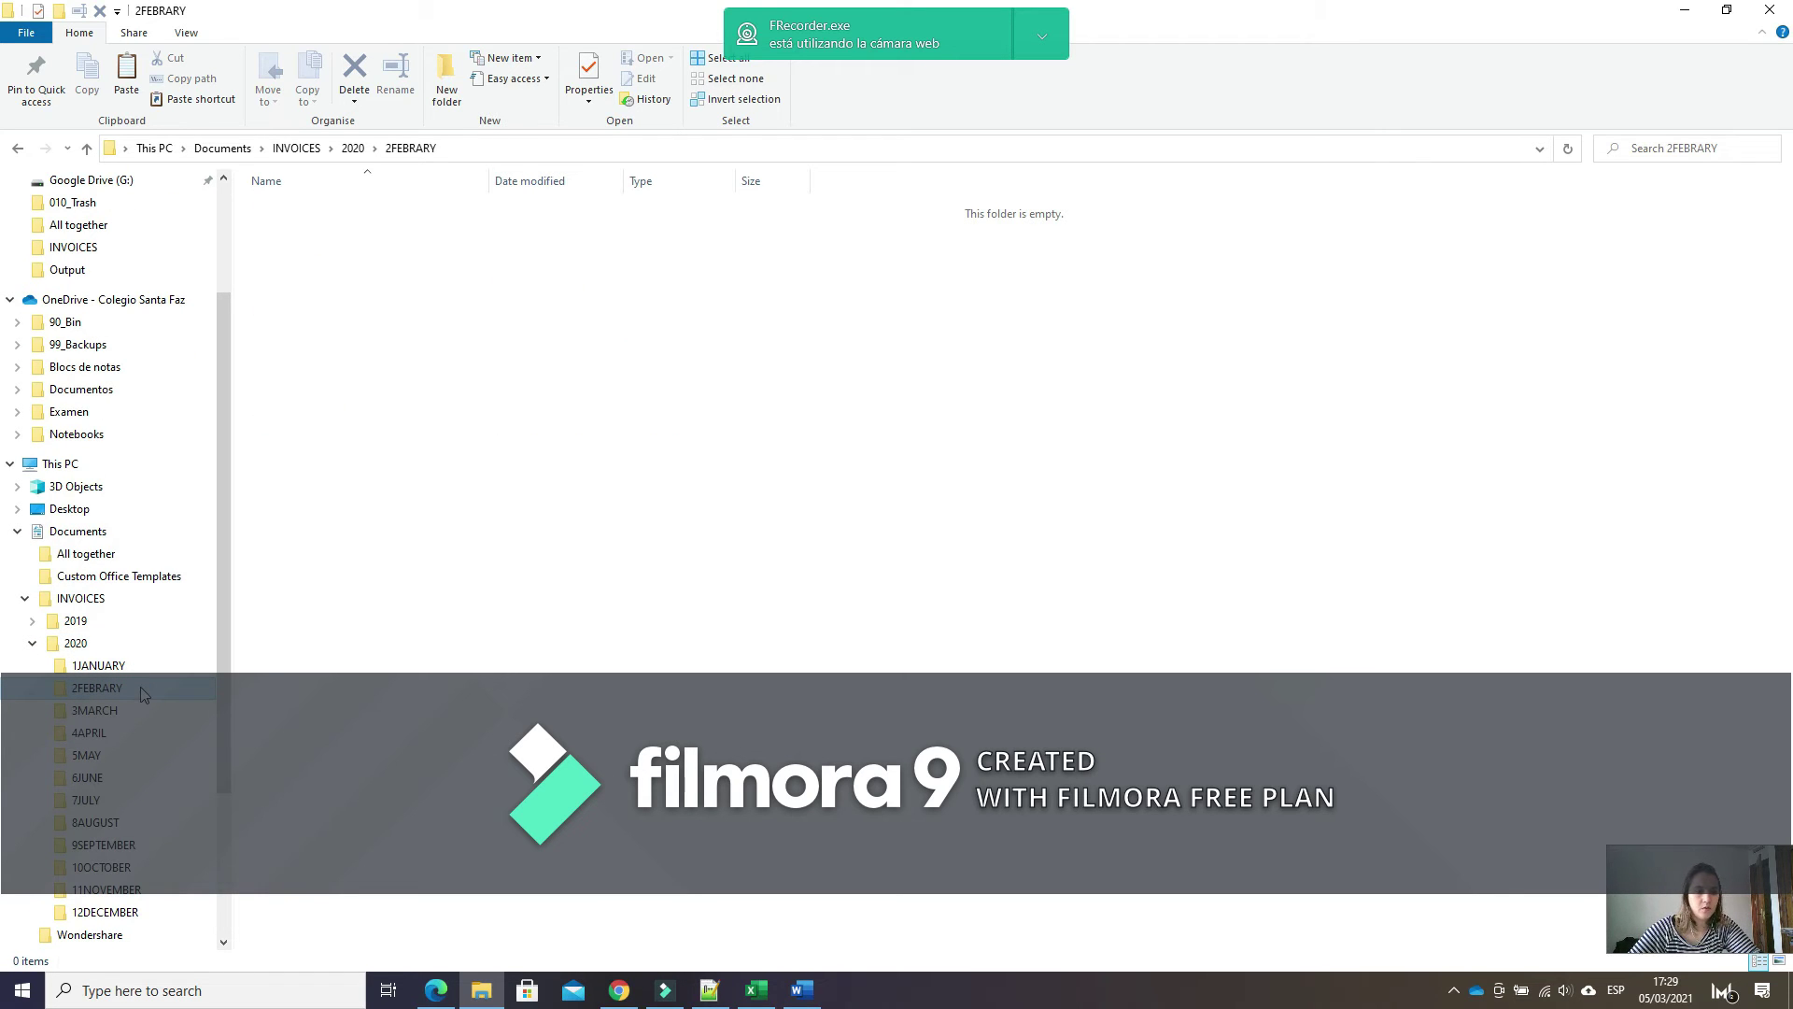
pyautogui.hotkey('ctrl', 'v')
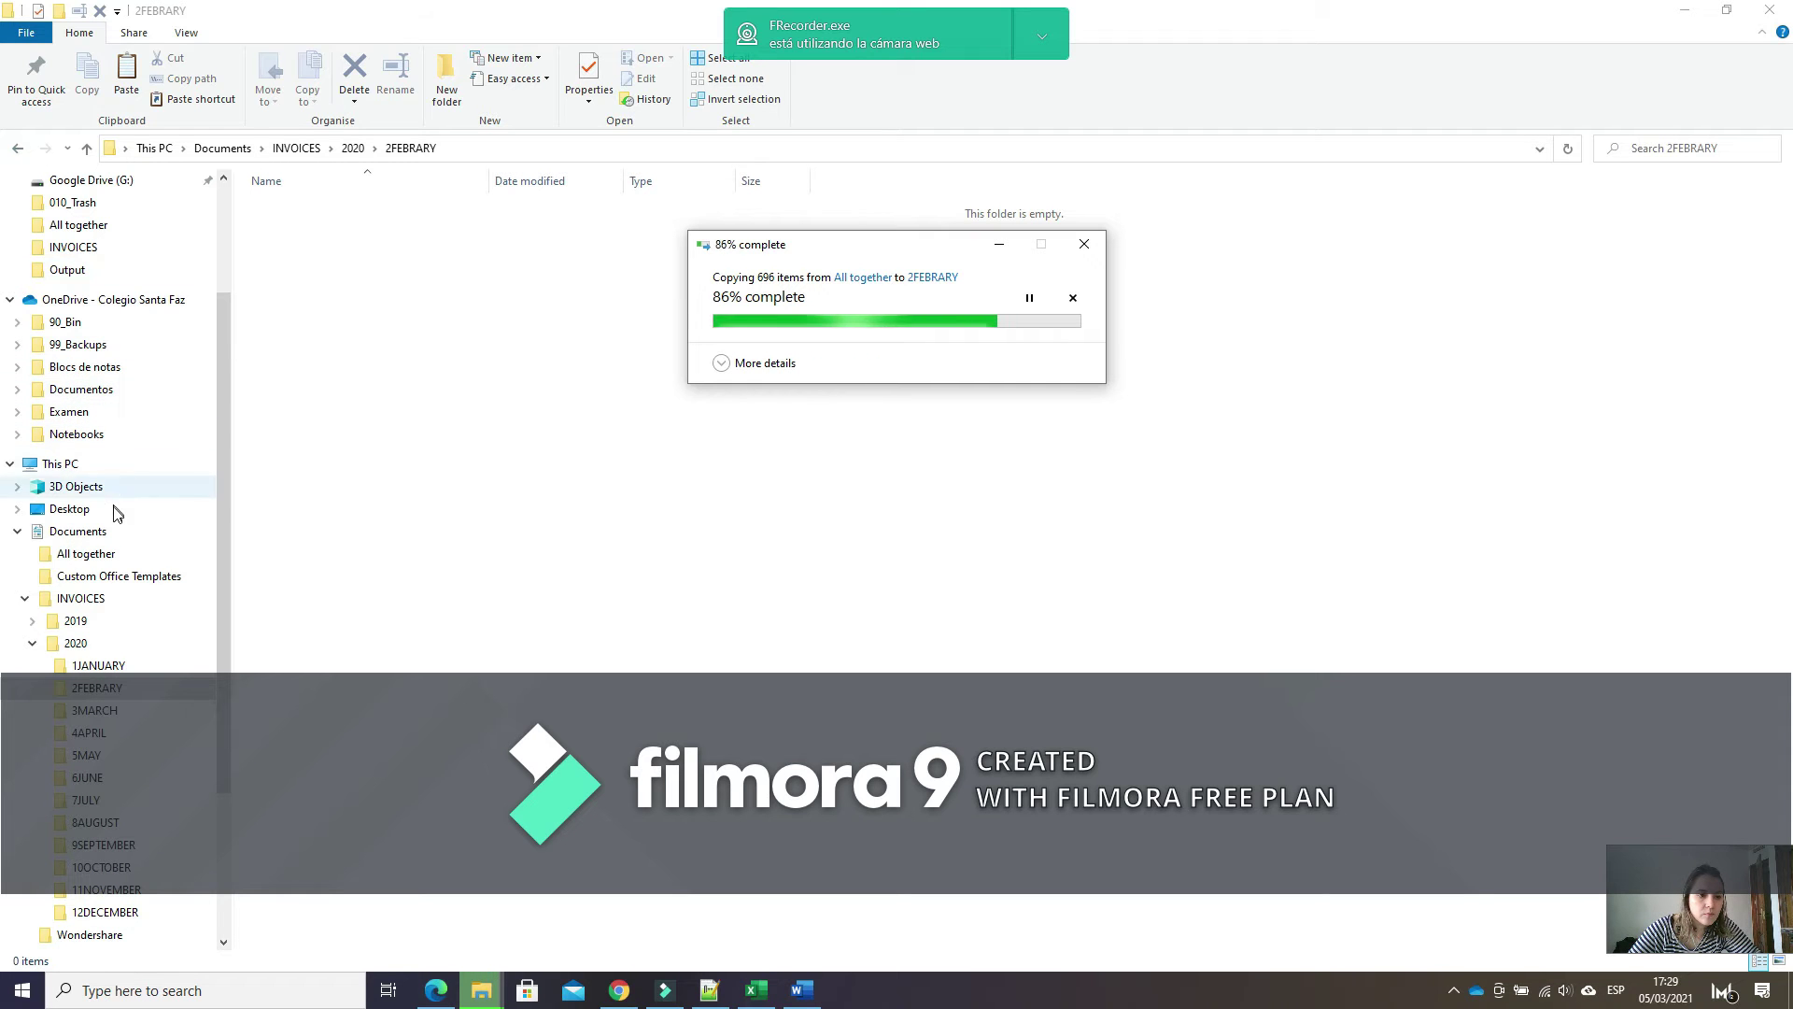
# Return to the All together folder and filter its invoices by modification date to March 2020.
pyautogui.click(124, 556)
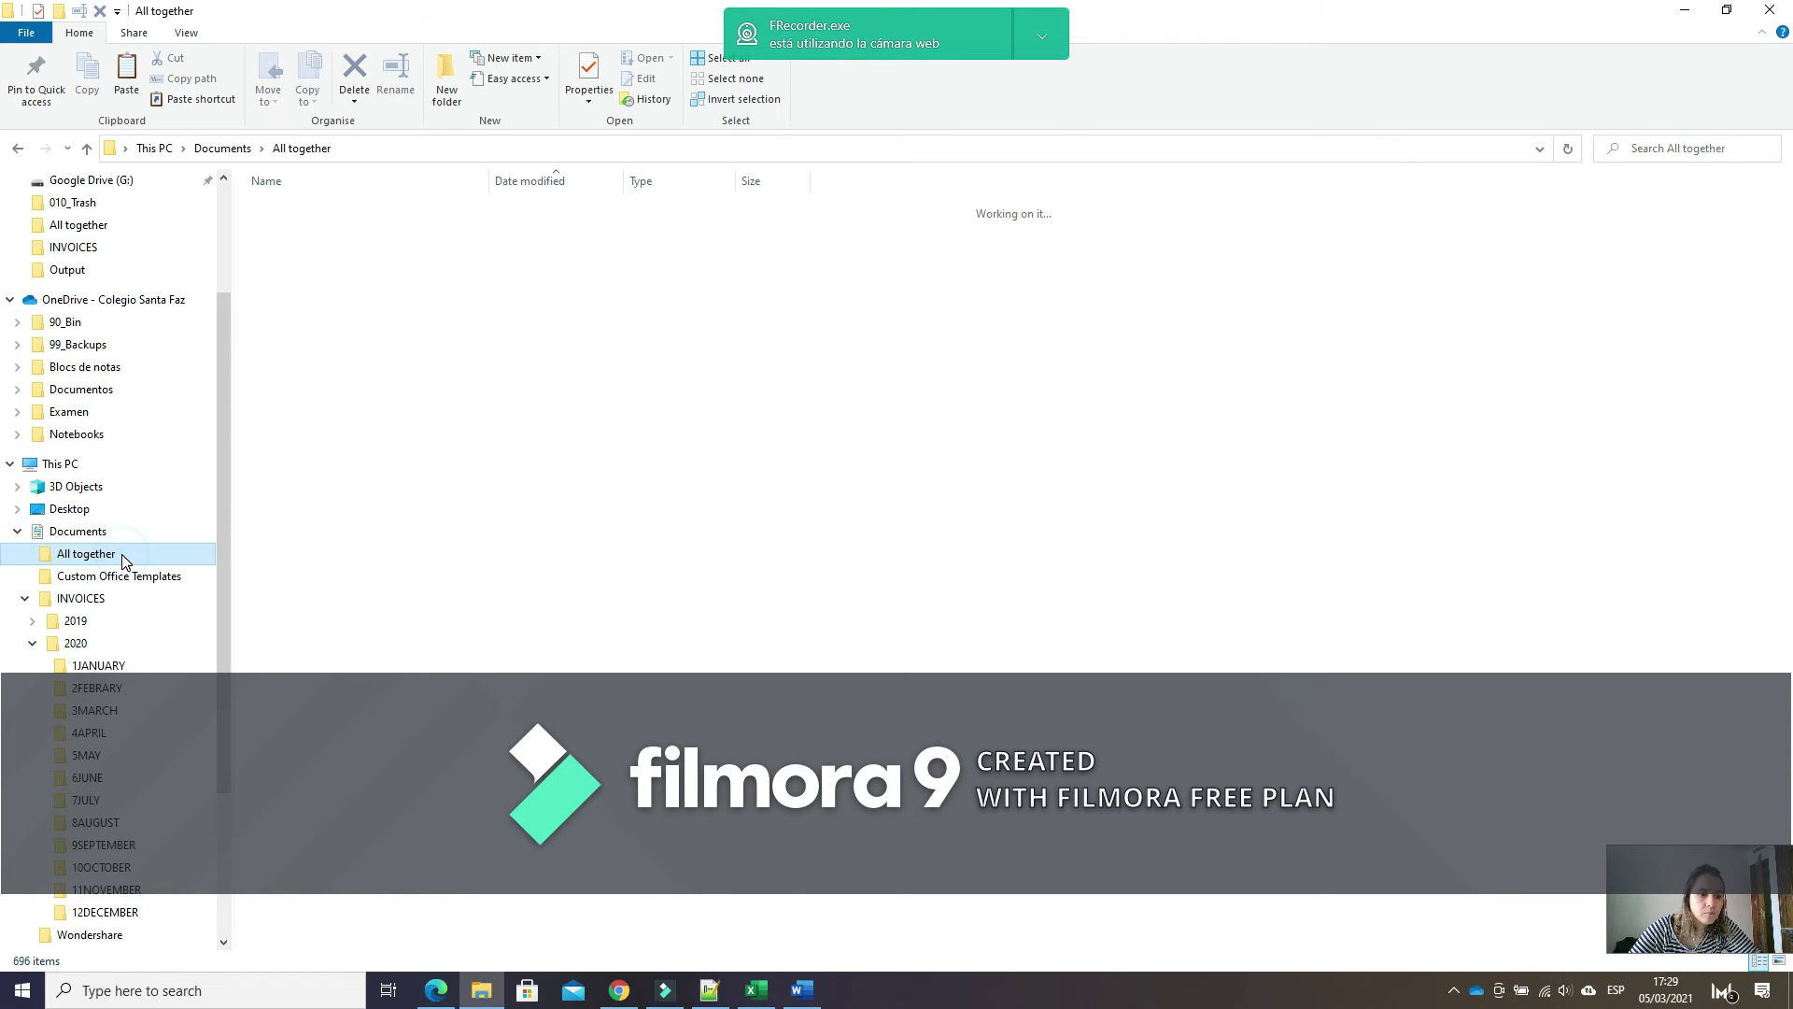
pyautogui.click(615, 181)
pyautogui.click(733, 237)
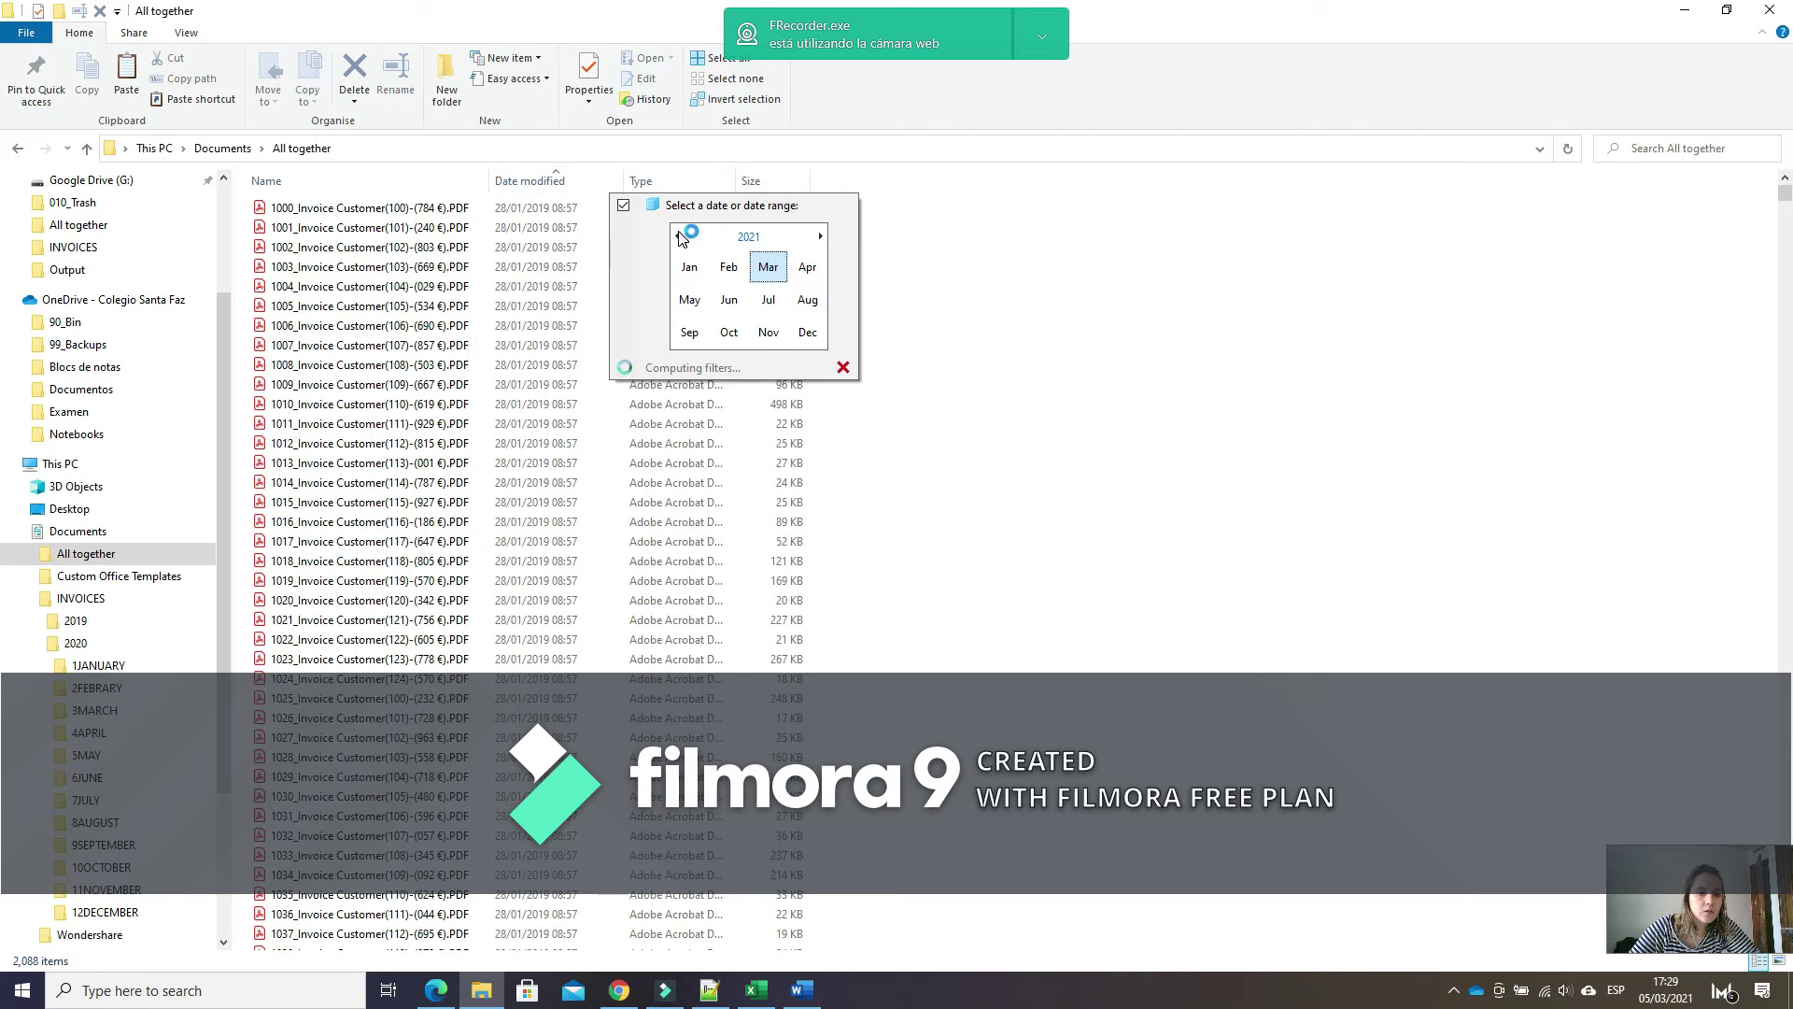
pyautogui.click(677, 236)
pyautogui.click(759, 271)
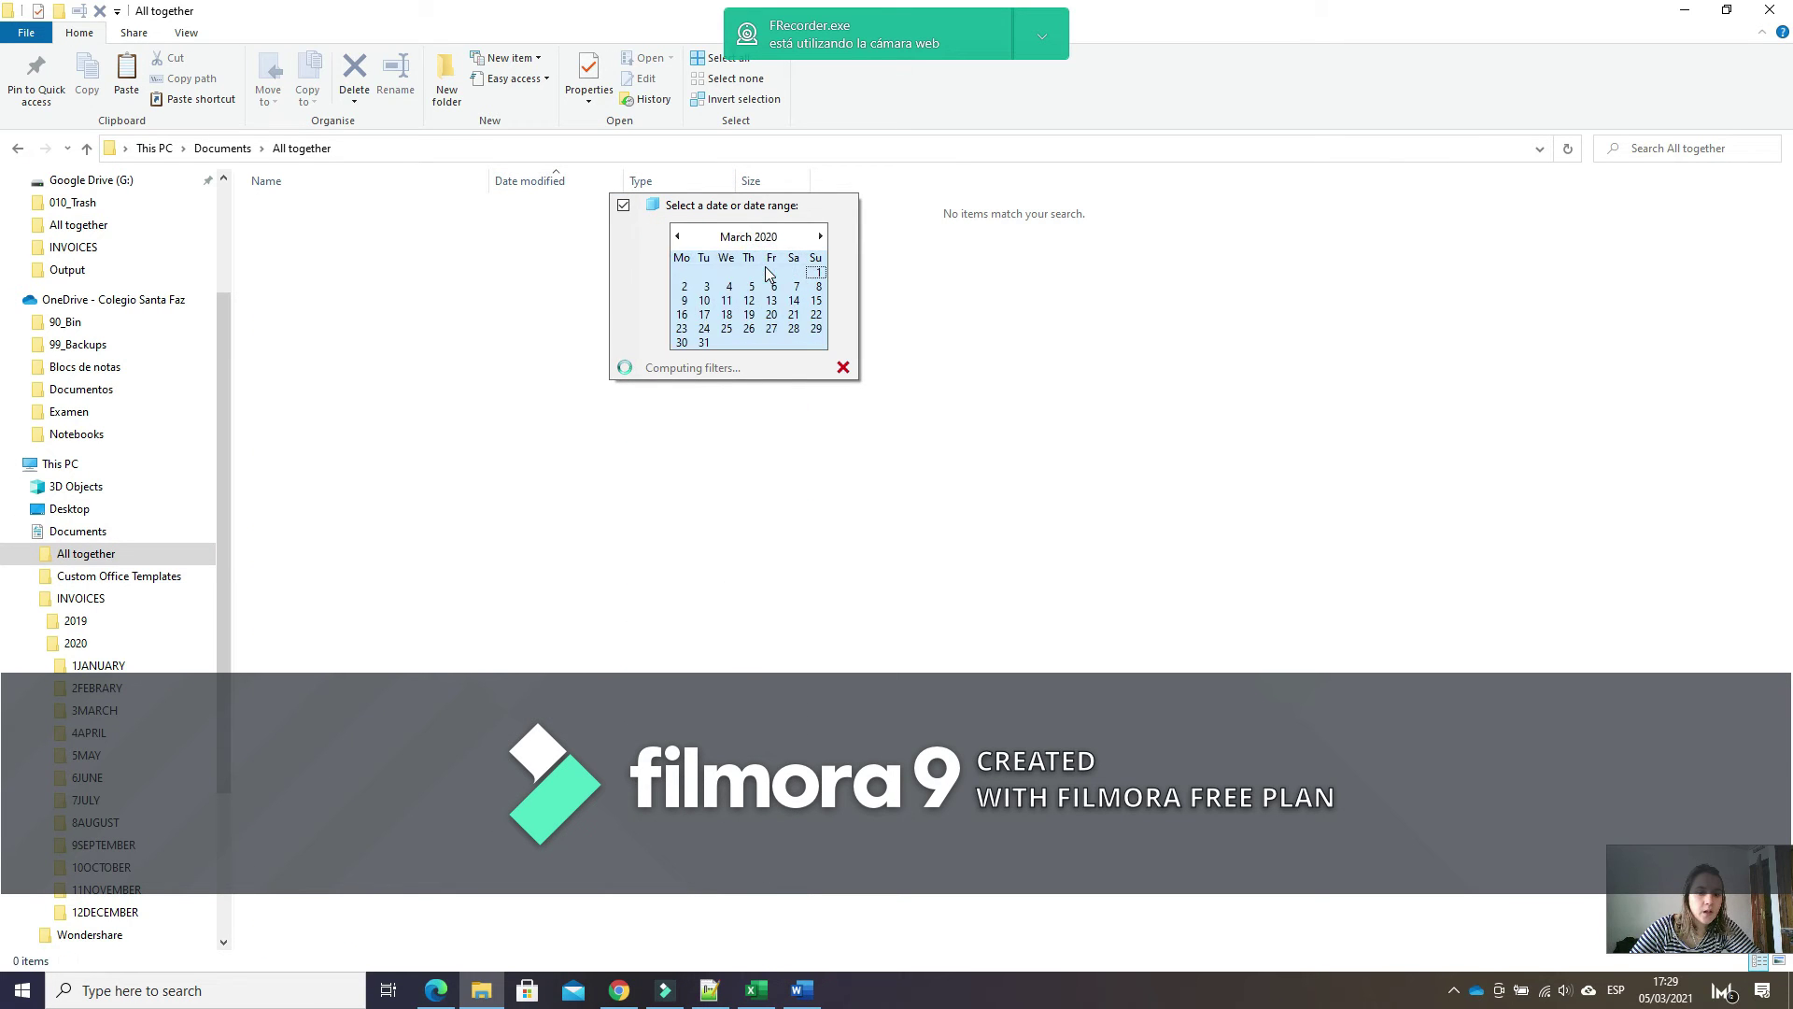
pyautogui.click(765, 266)
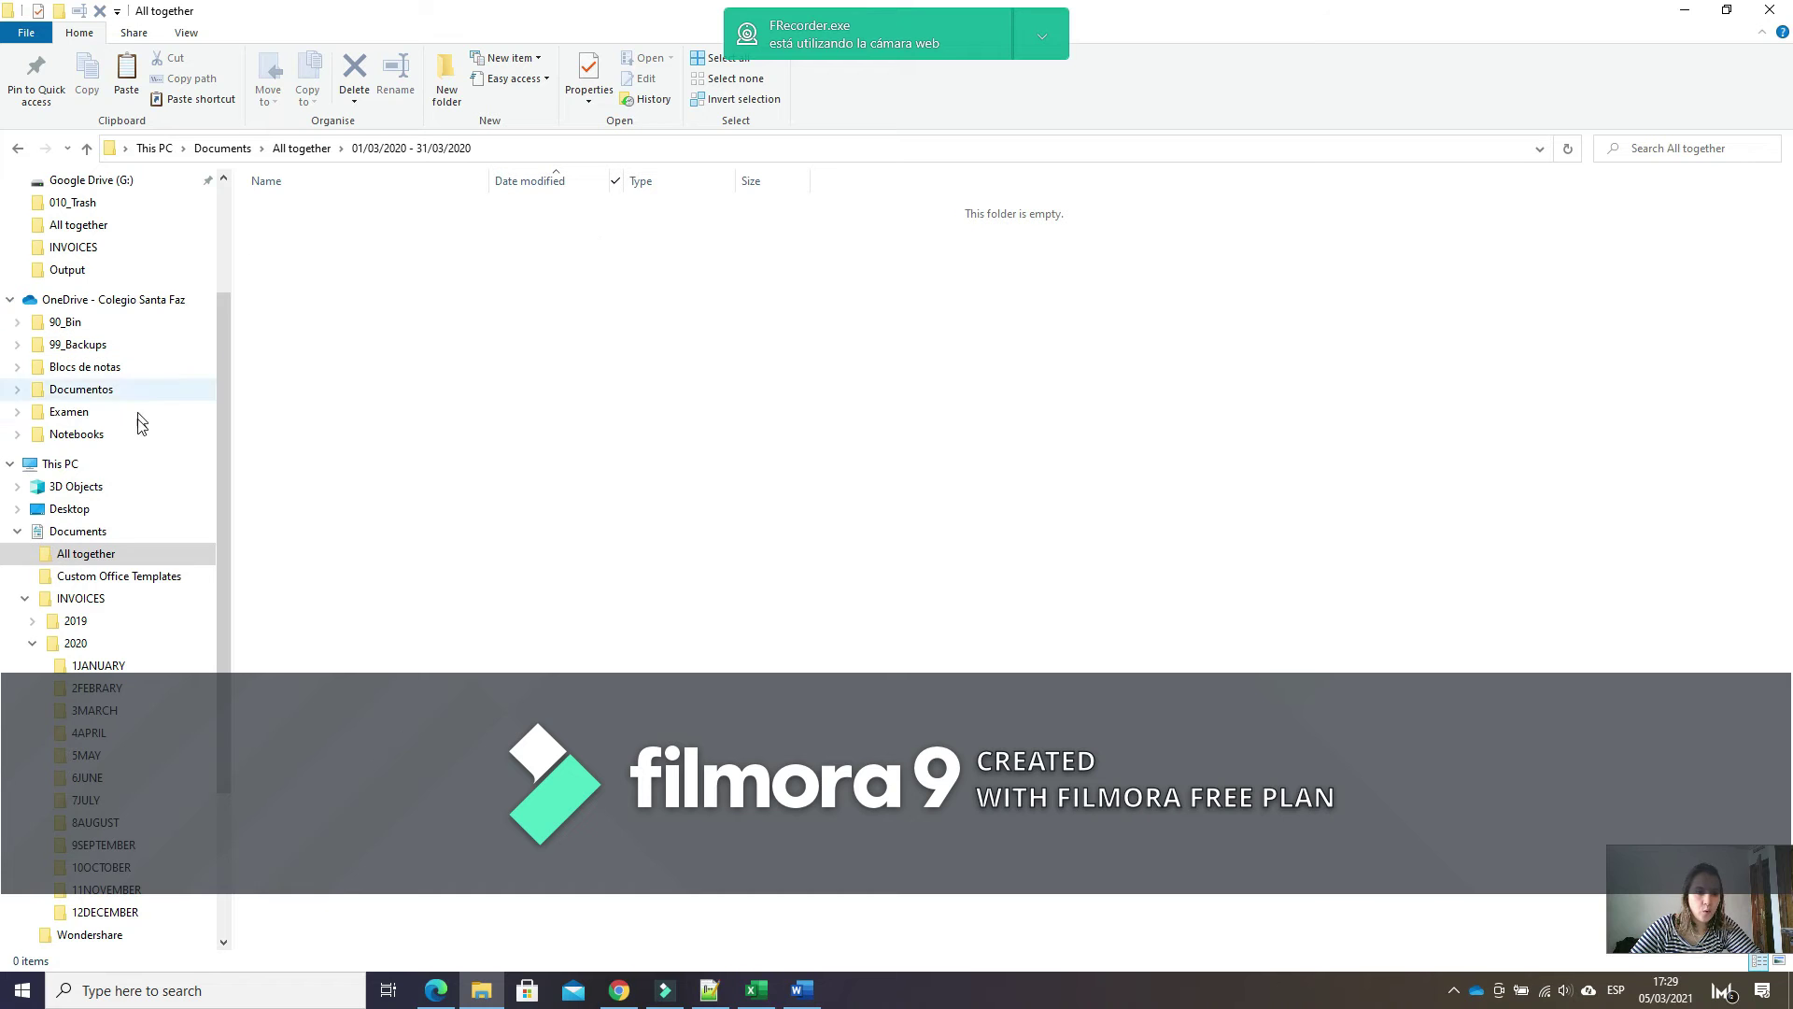
# Clear the March filter on the All together folder and filter its invoices by modification date to April 2020.
pyautogui.click(105, 555)
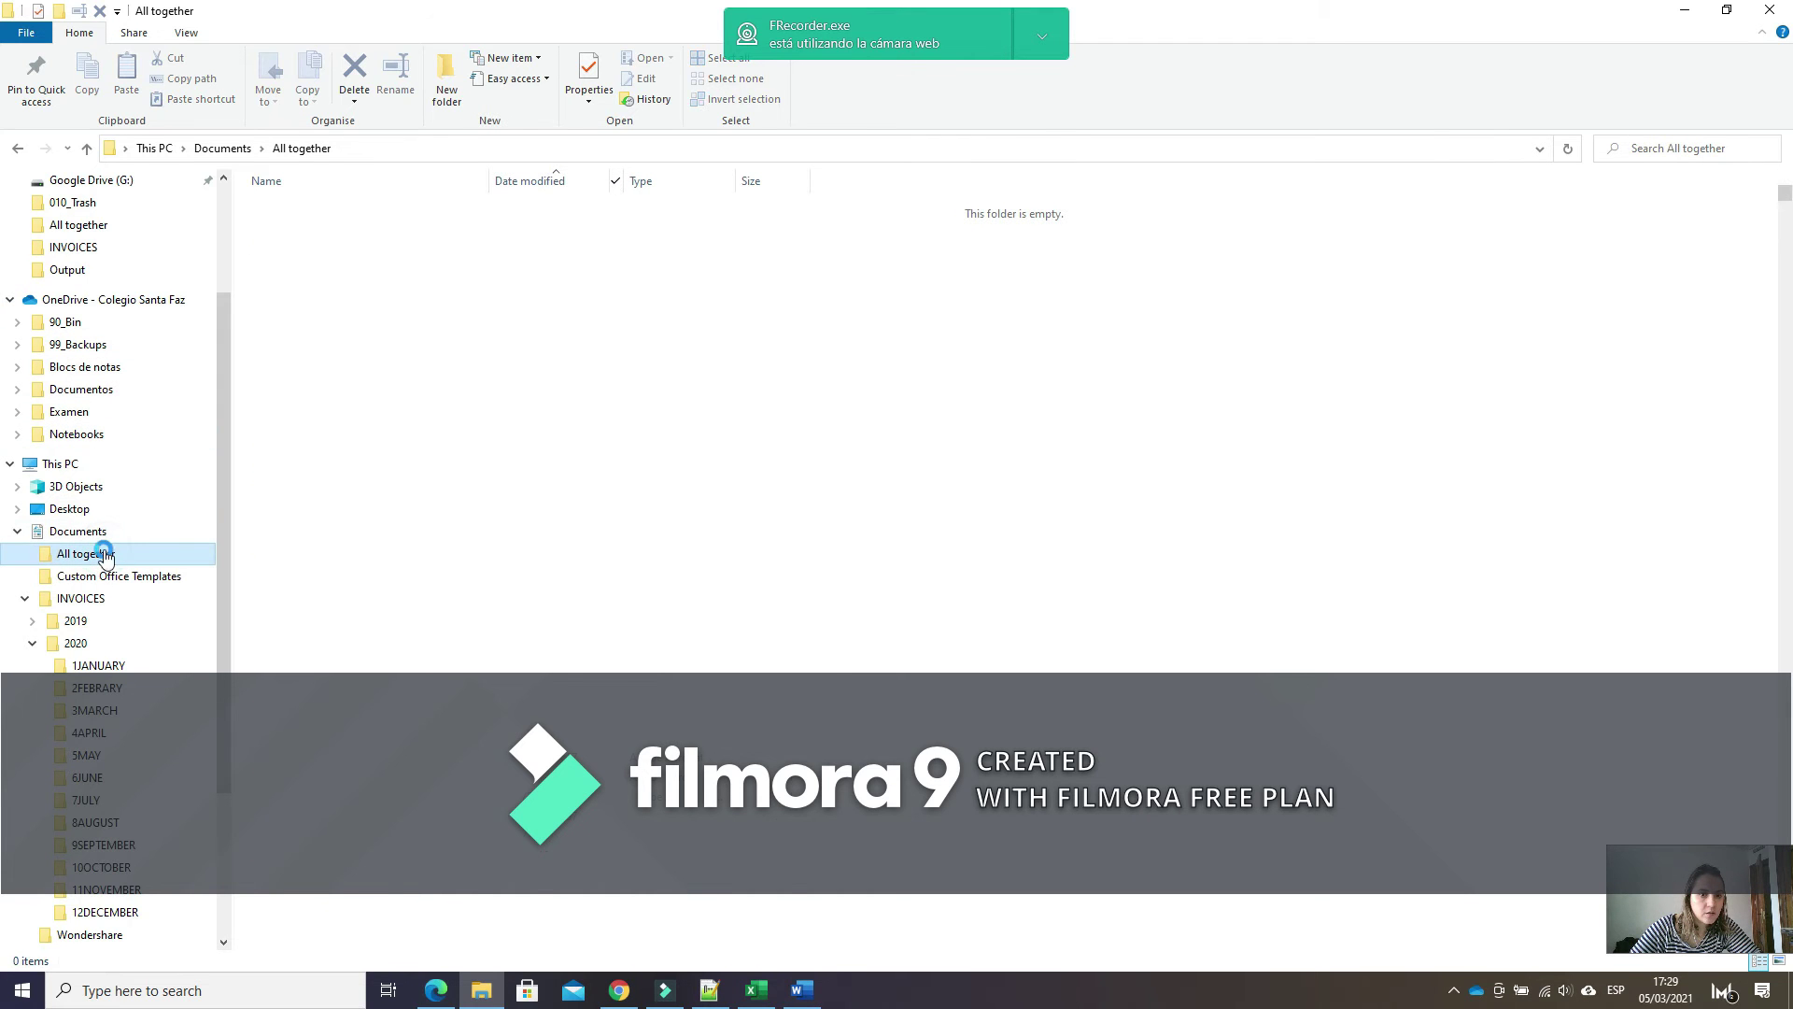
pyautogui.click(616, 180)
pyautogui.click(745, 236)
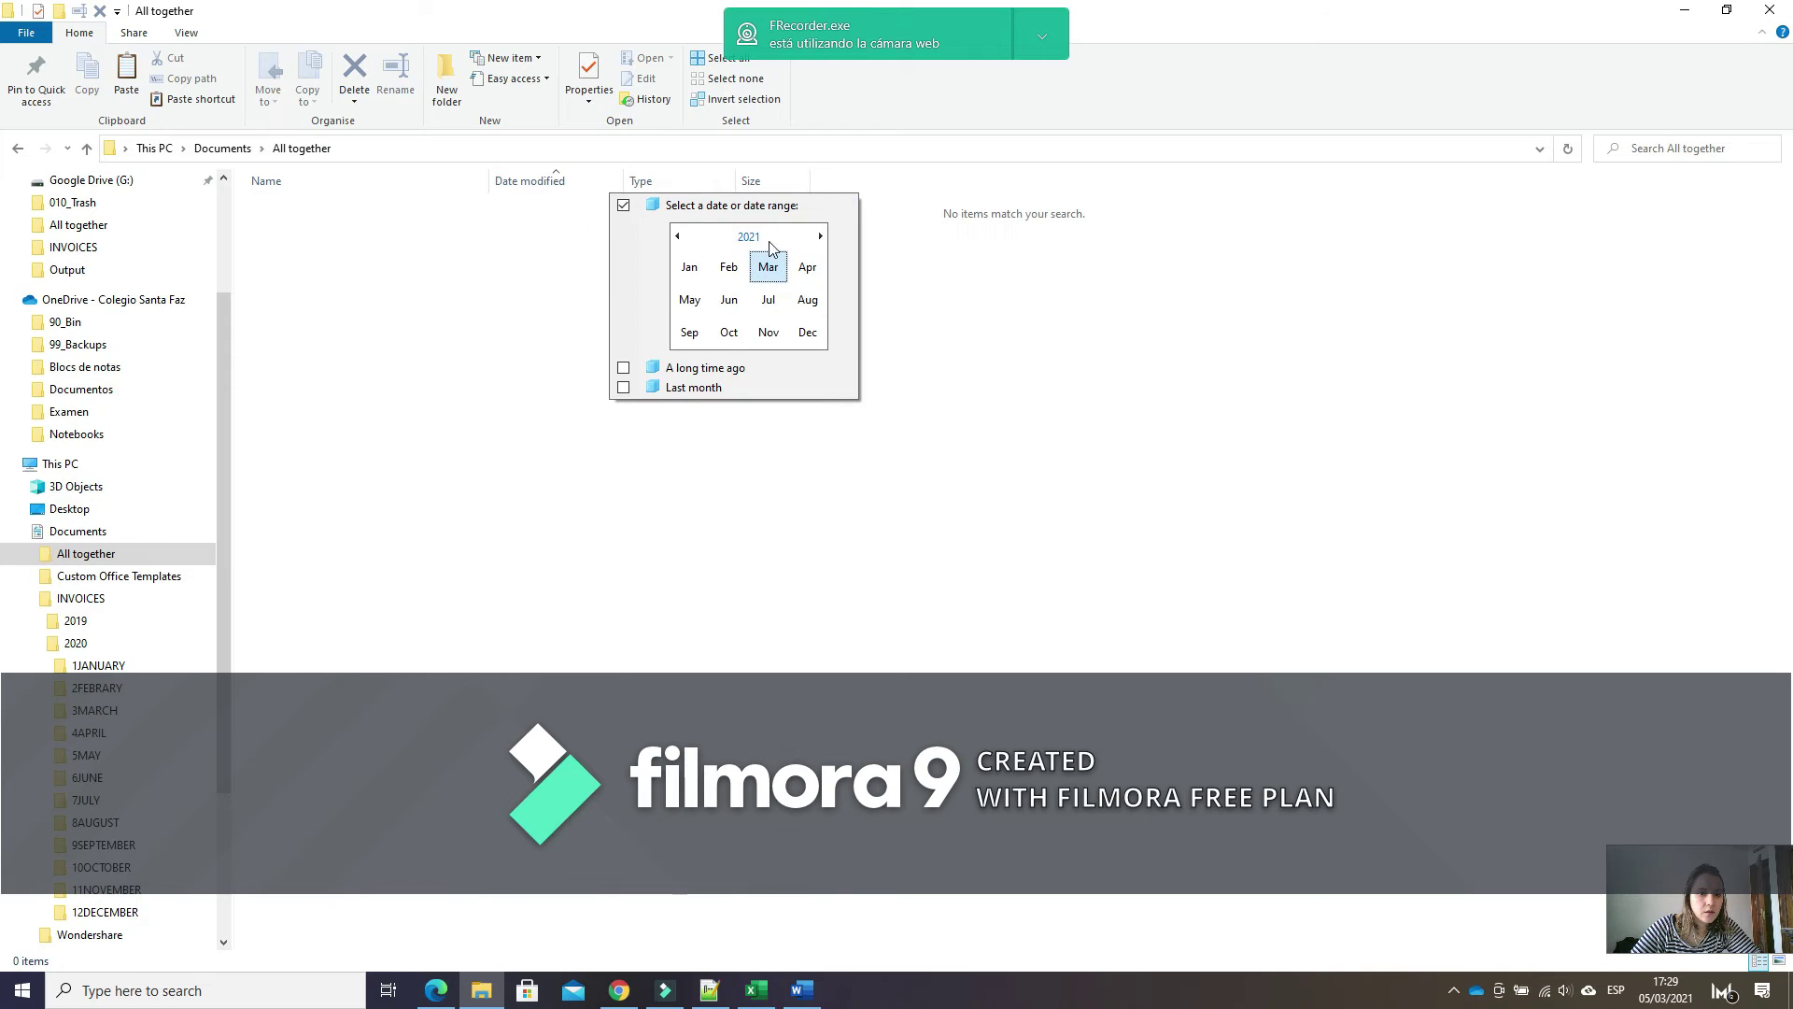
pyautogui.click(678, 237)
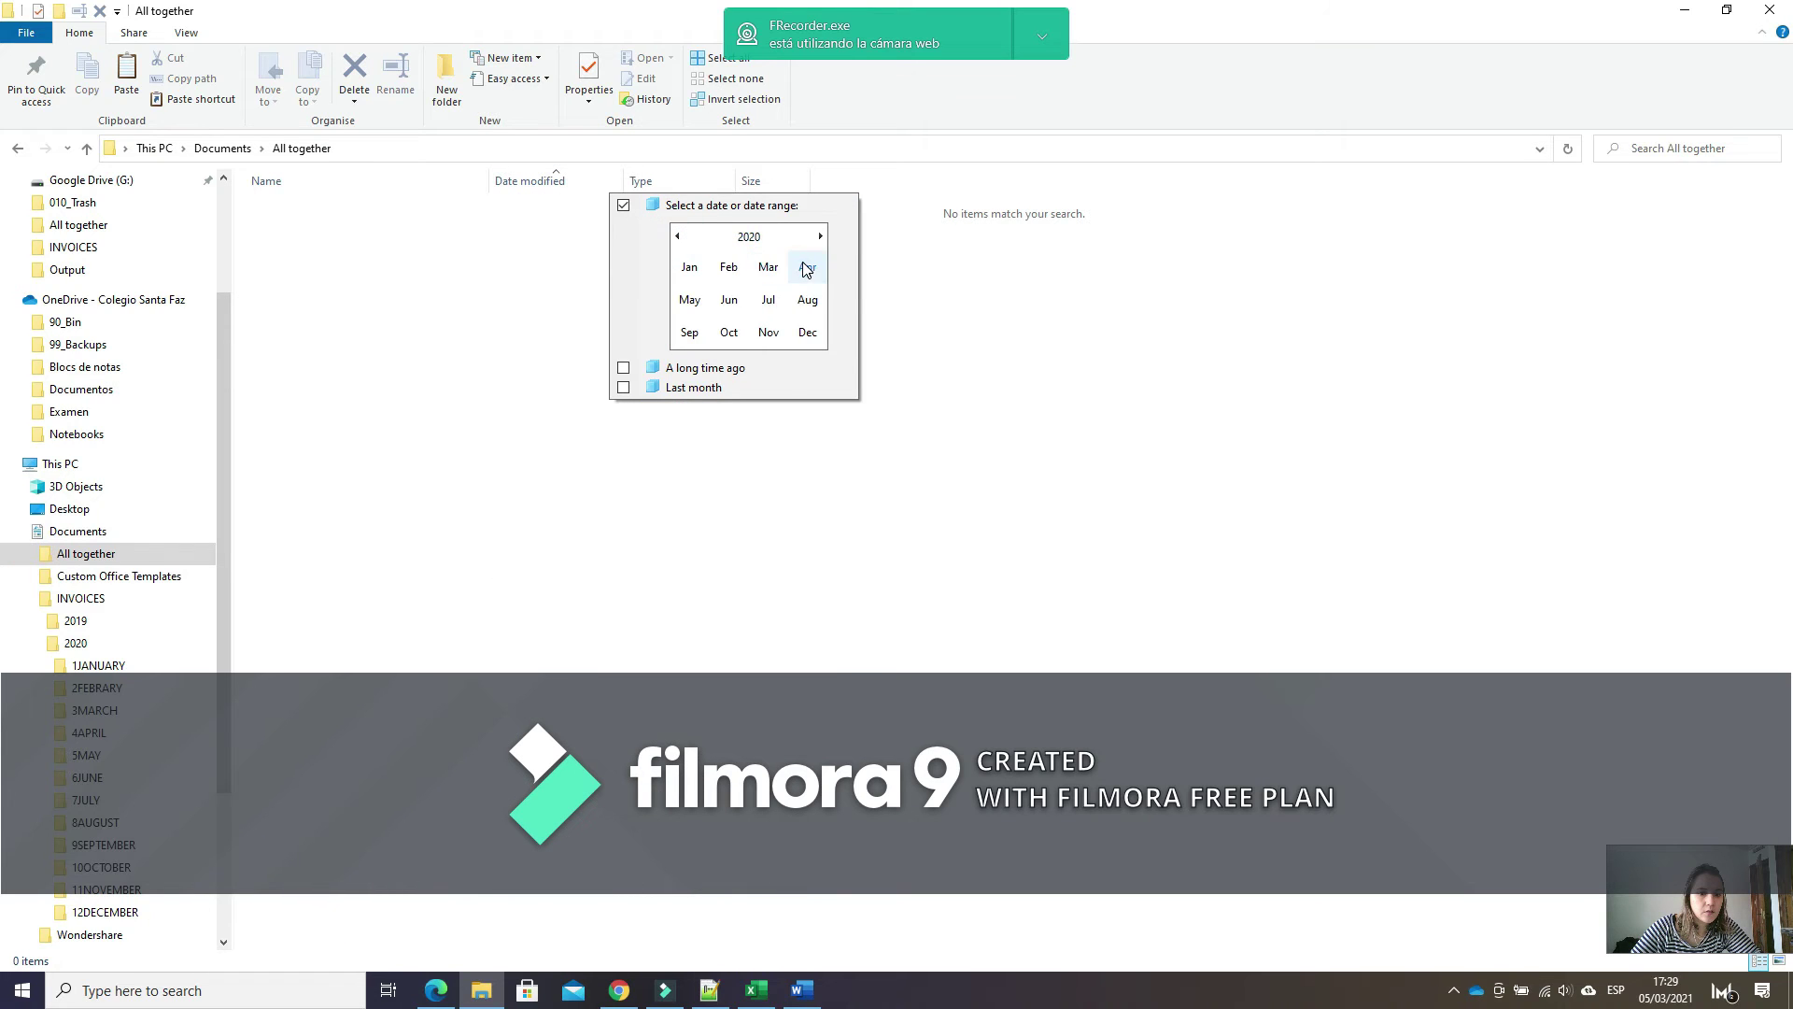
pyautogui.click(805, 268)
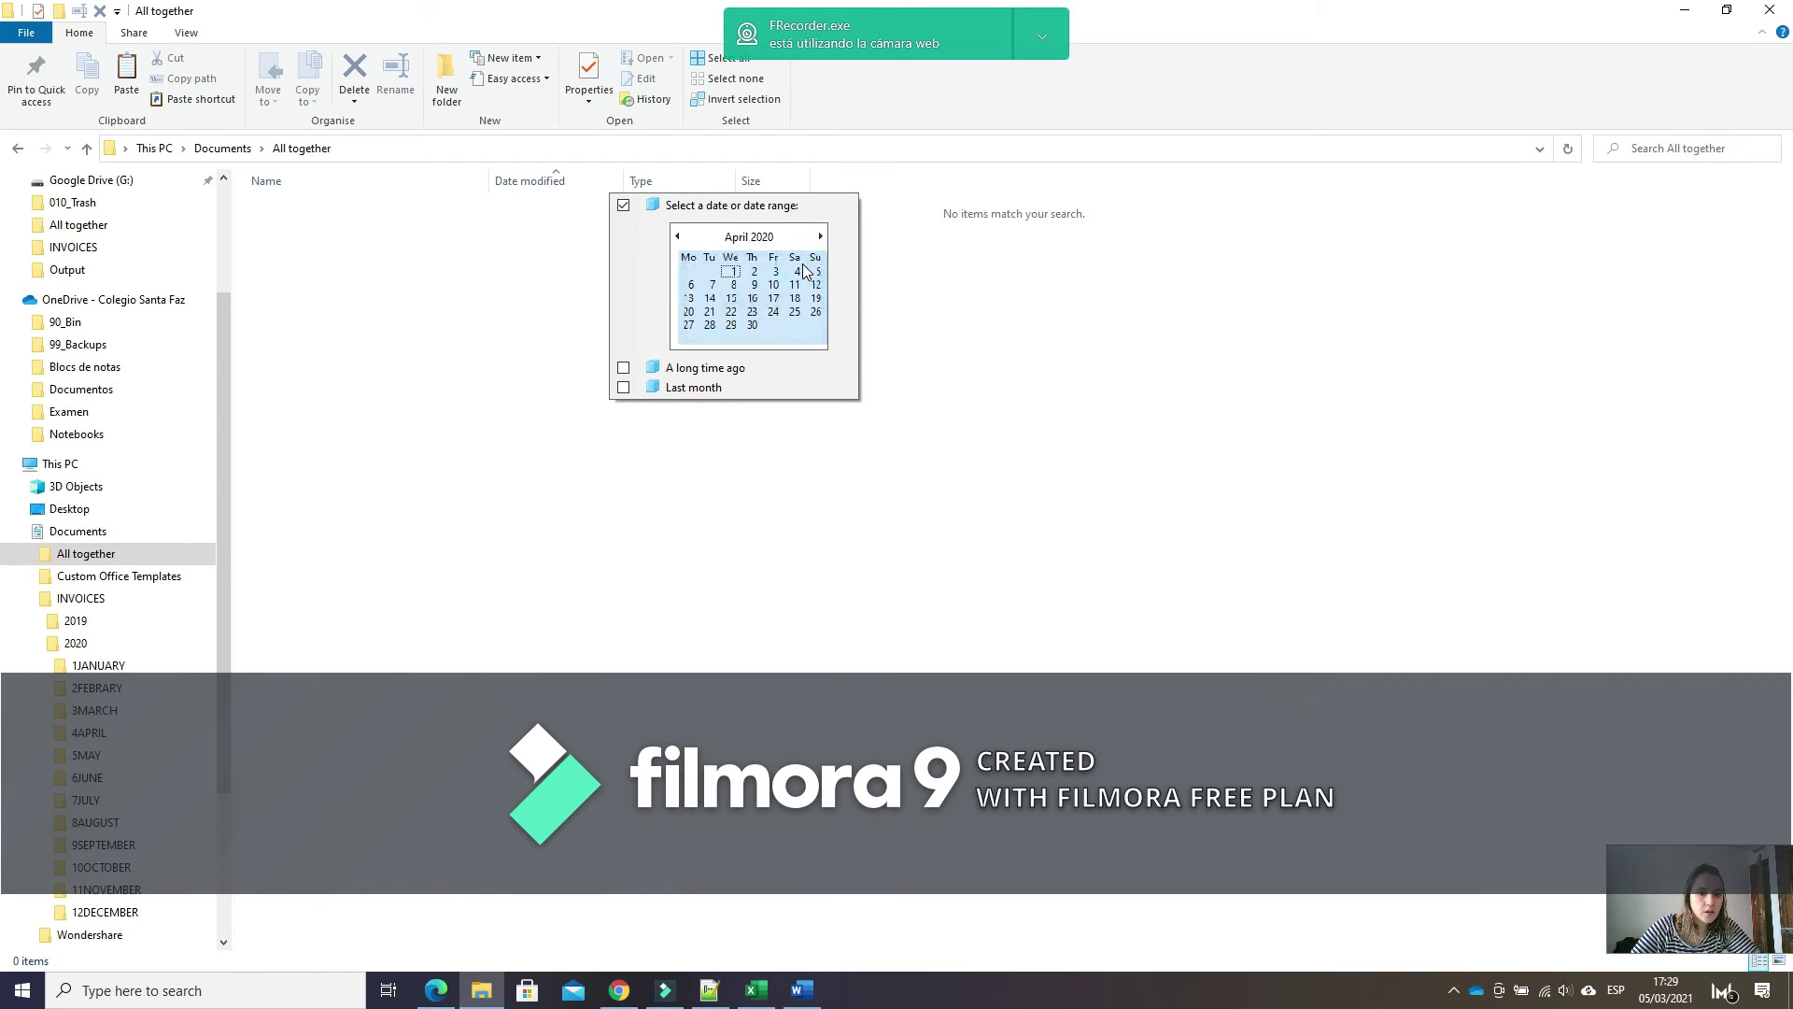
pyautogui.click(762, 324)
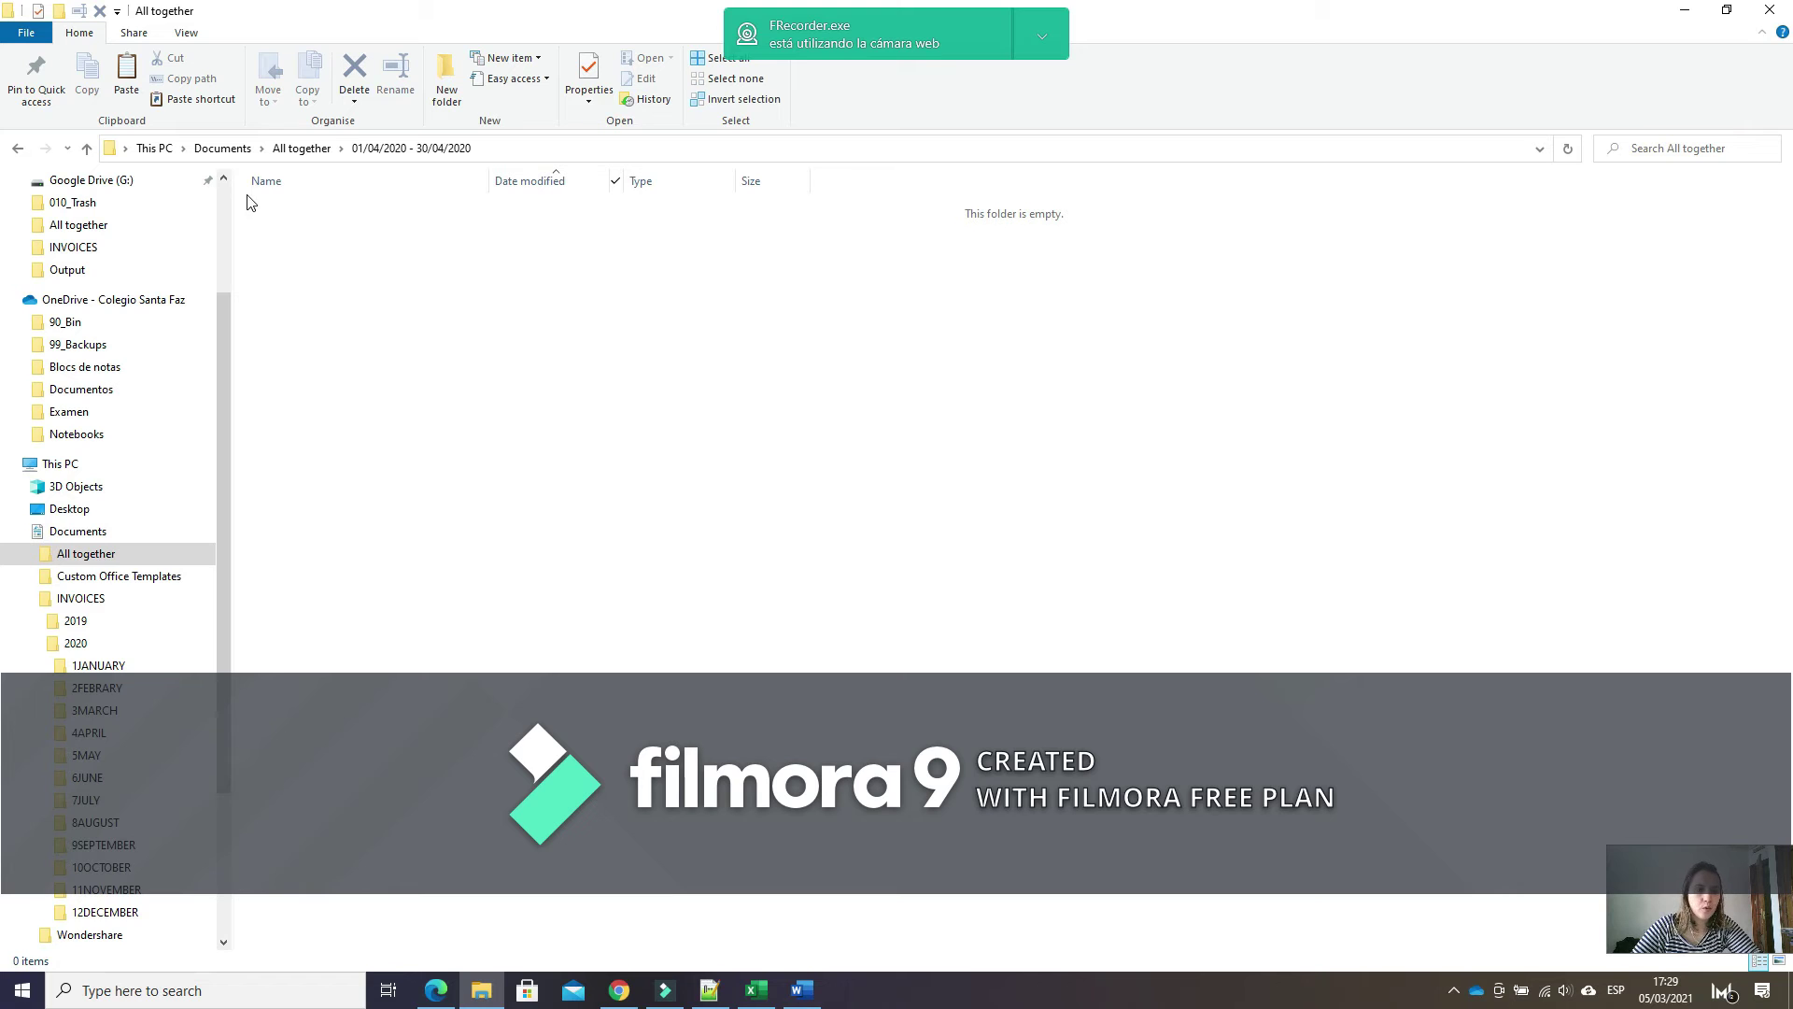
# Filter the All together invoices by modification date to May 2020, and after that to 1 June–1 July 2020.
pyautogui.click(618, 181)
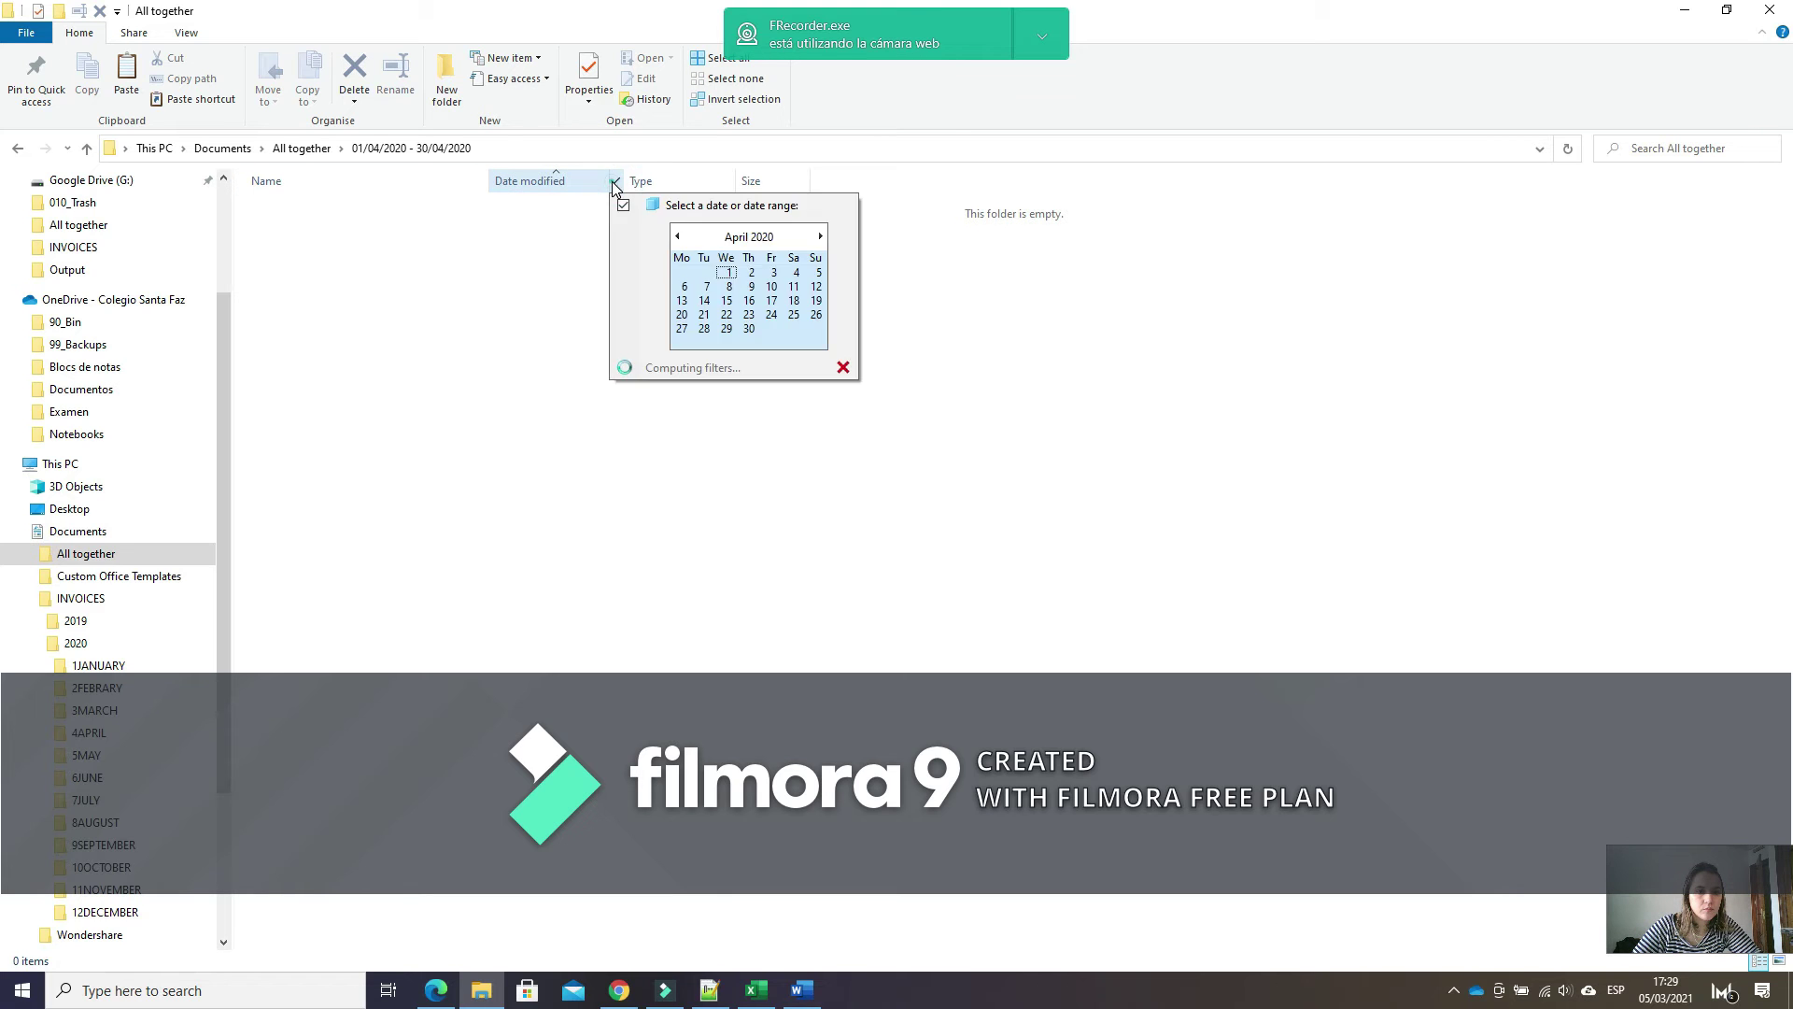
pyautogui.click(820, 237)
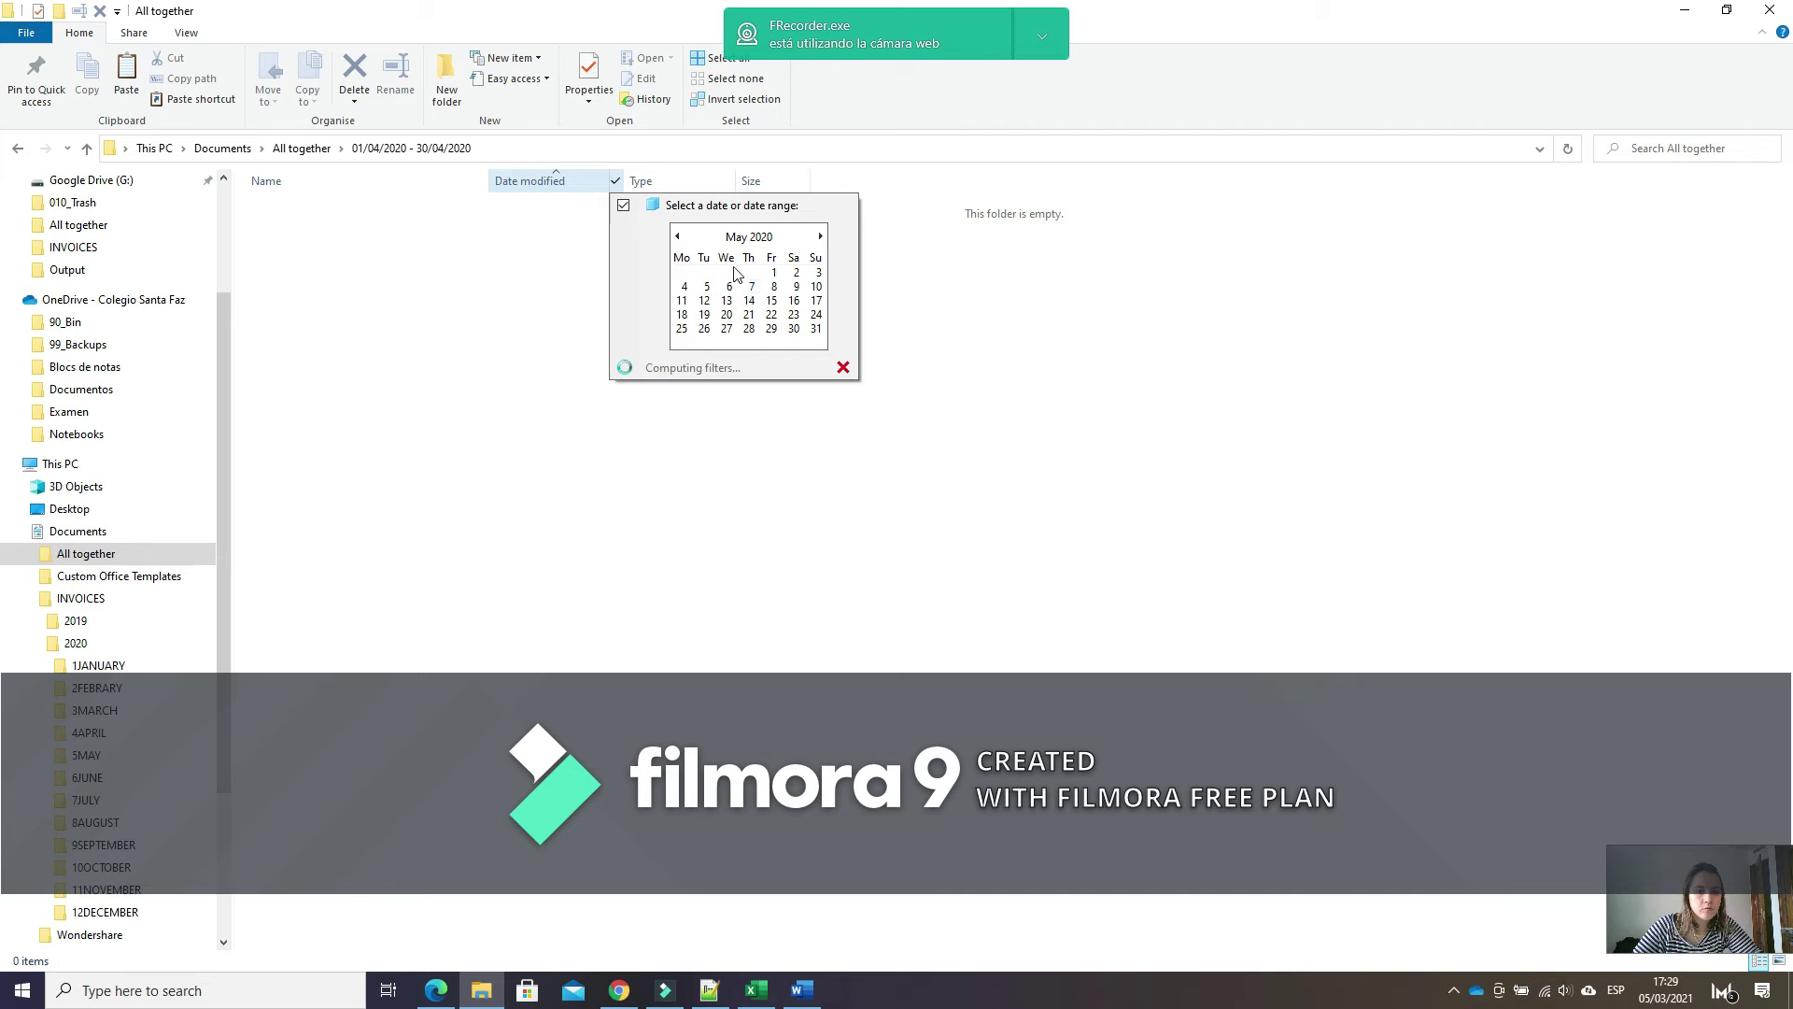
pyautogui.moveTo(774, 273)
pyautogui.mouseDown()
pyautogui.moveTo(752, 301)
pyautogui.moveTo(817, 338)
pyautogui.mouseUp()
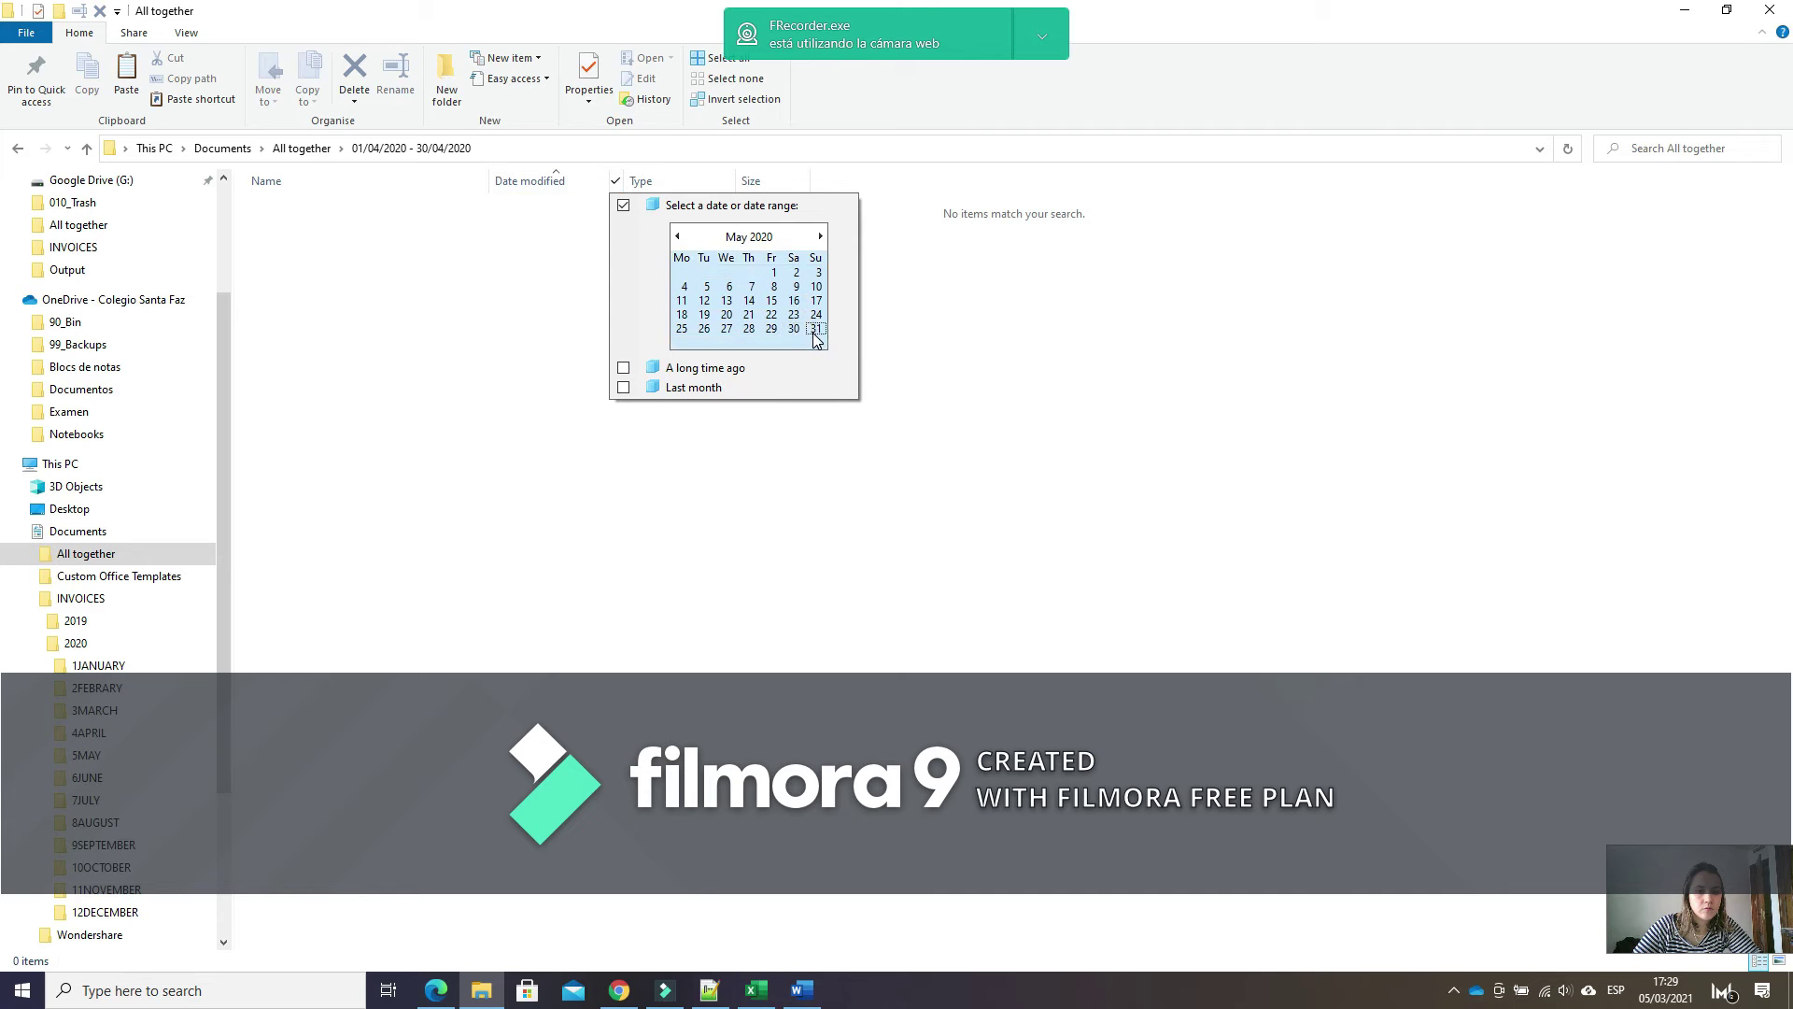
pyautogui.click(820, 237)
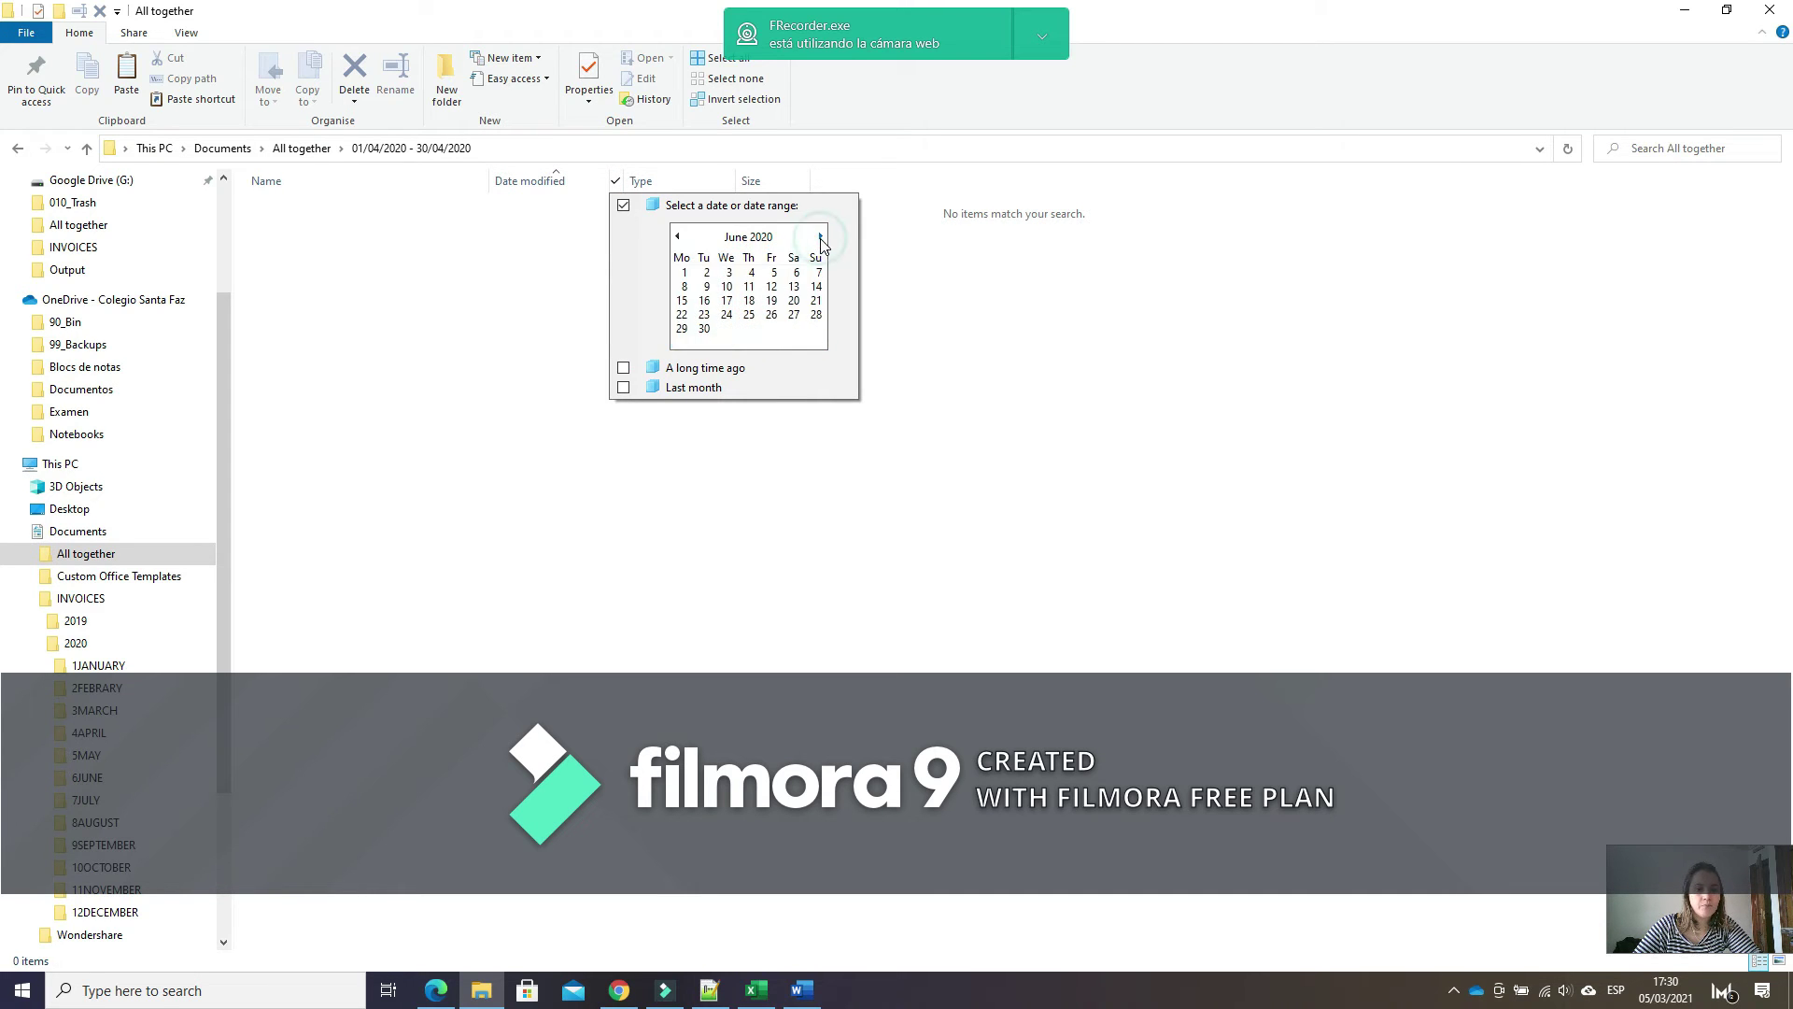
pyautogui.moveTo(681, 273); pyautogui.dragTo(736, 325)
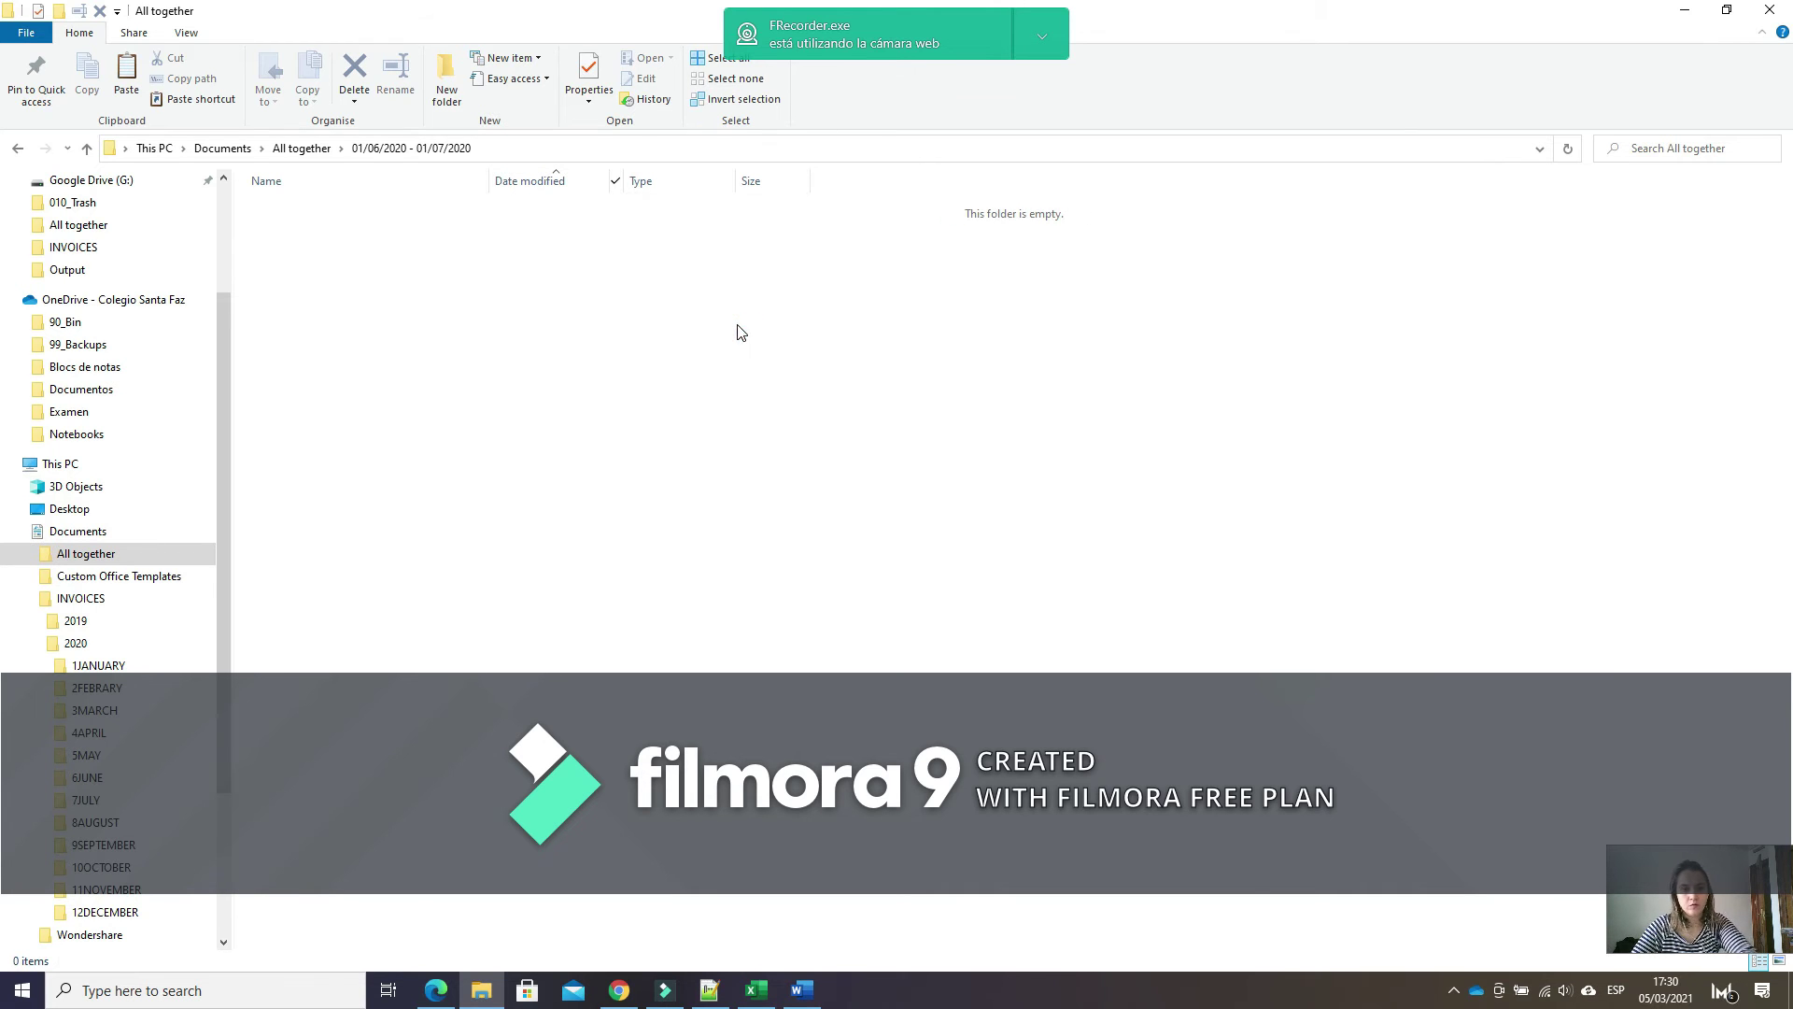
# Filter the All together invoices by modification date to July 2020, and after that to 1 August–6 September 2020.
pyautogui.click(617, 182)
pyautogui.click(820, 237)
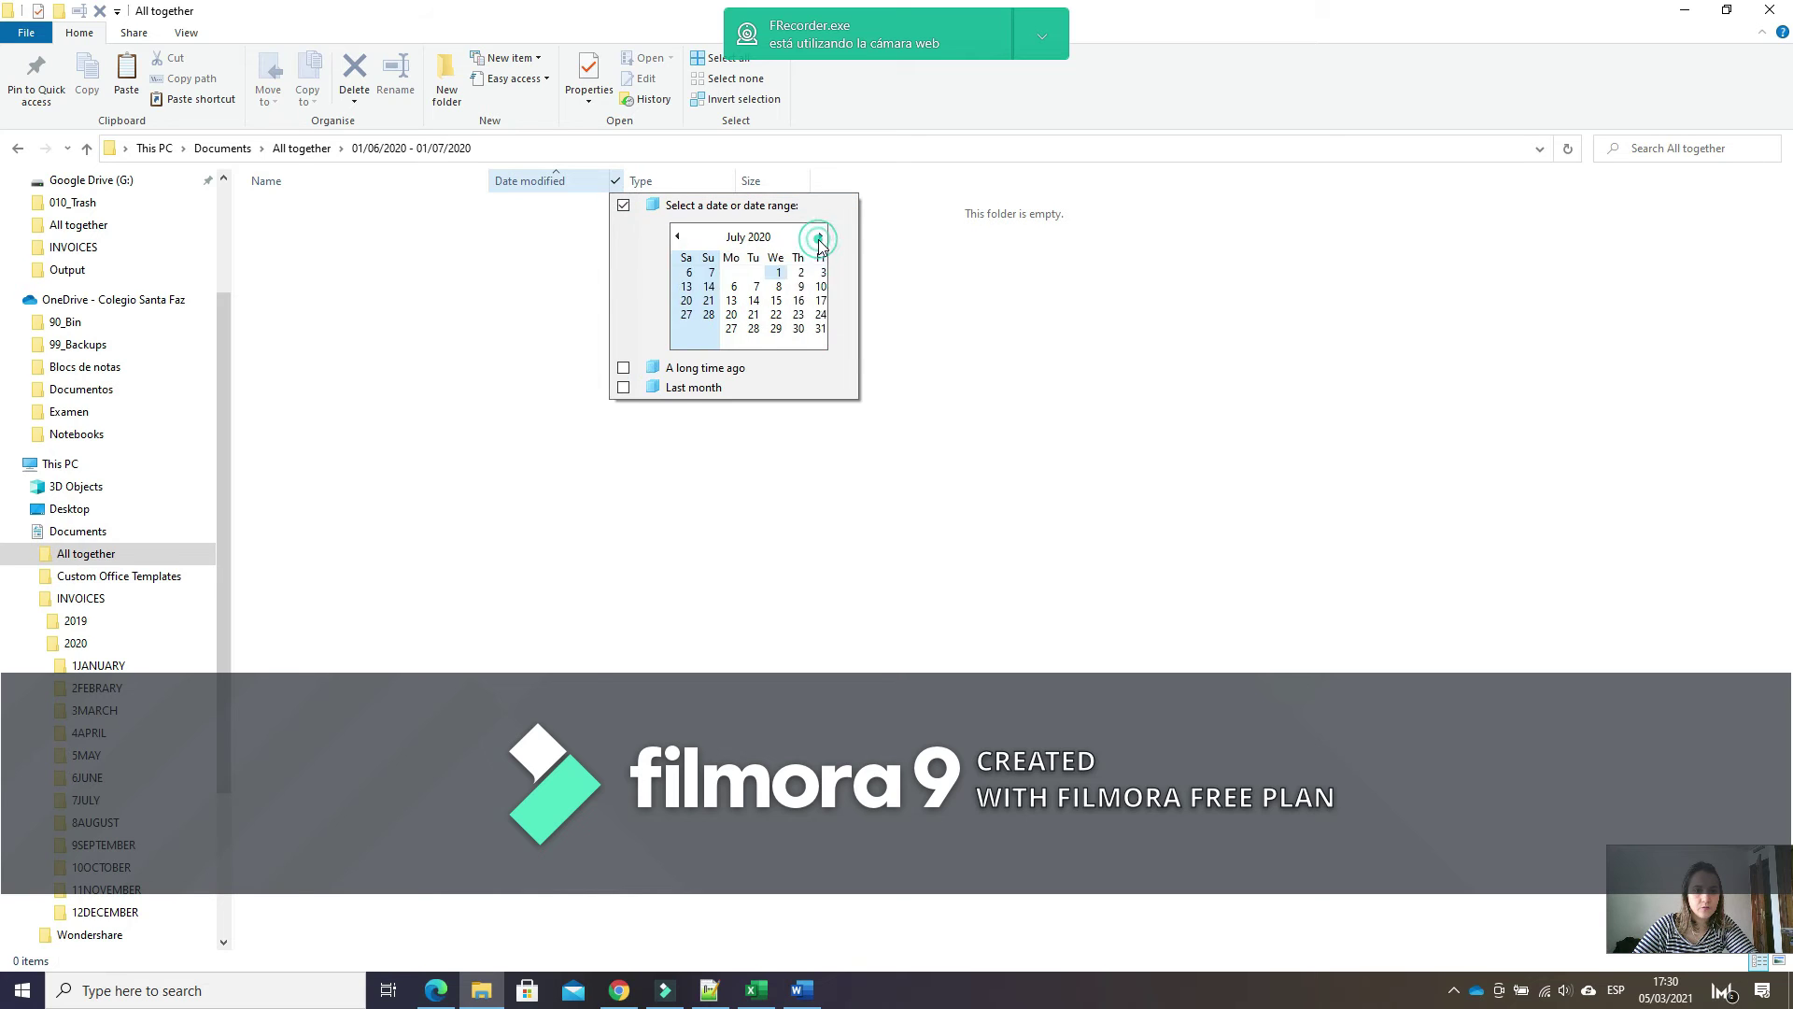
pyautogui.moveTo(719, 273); pyautogui.dragTo(788, 330)
pyautogui.click(820, 237)
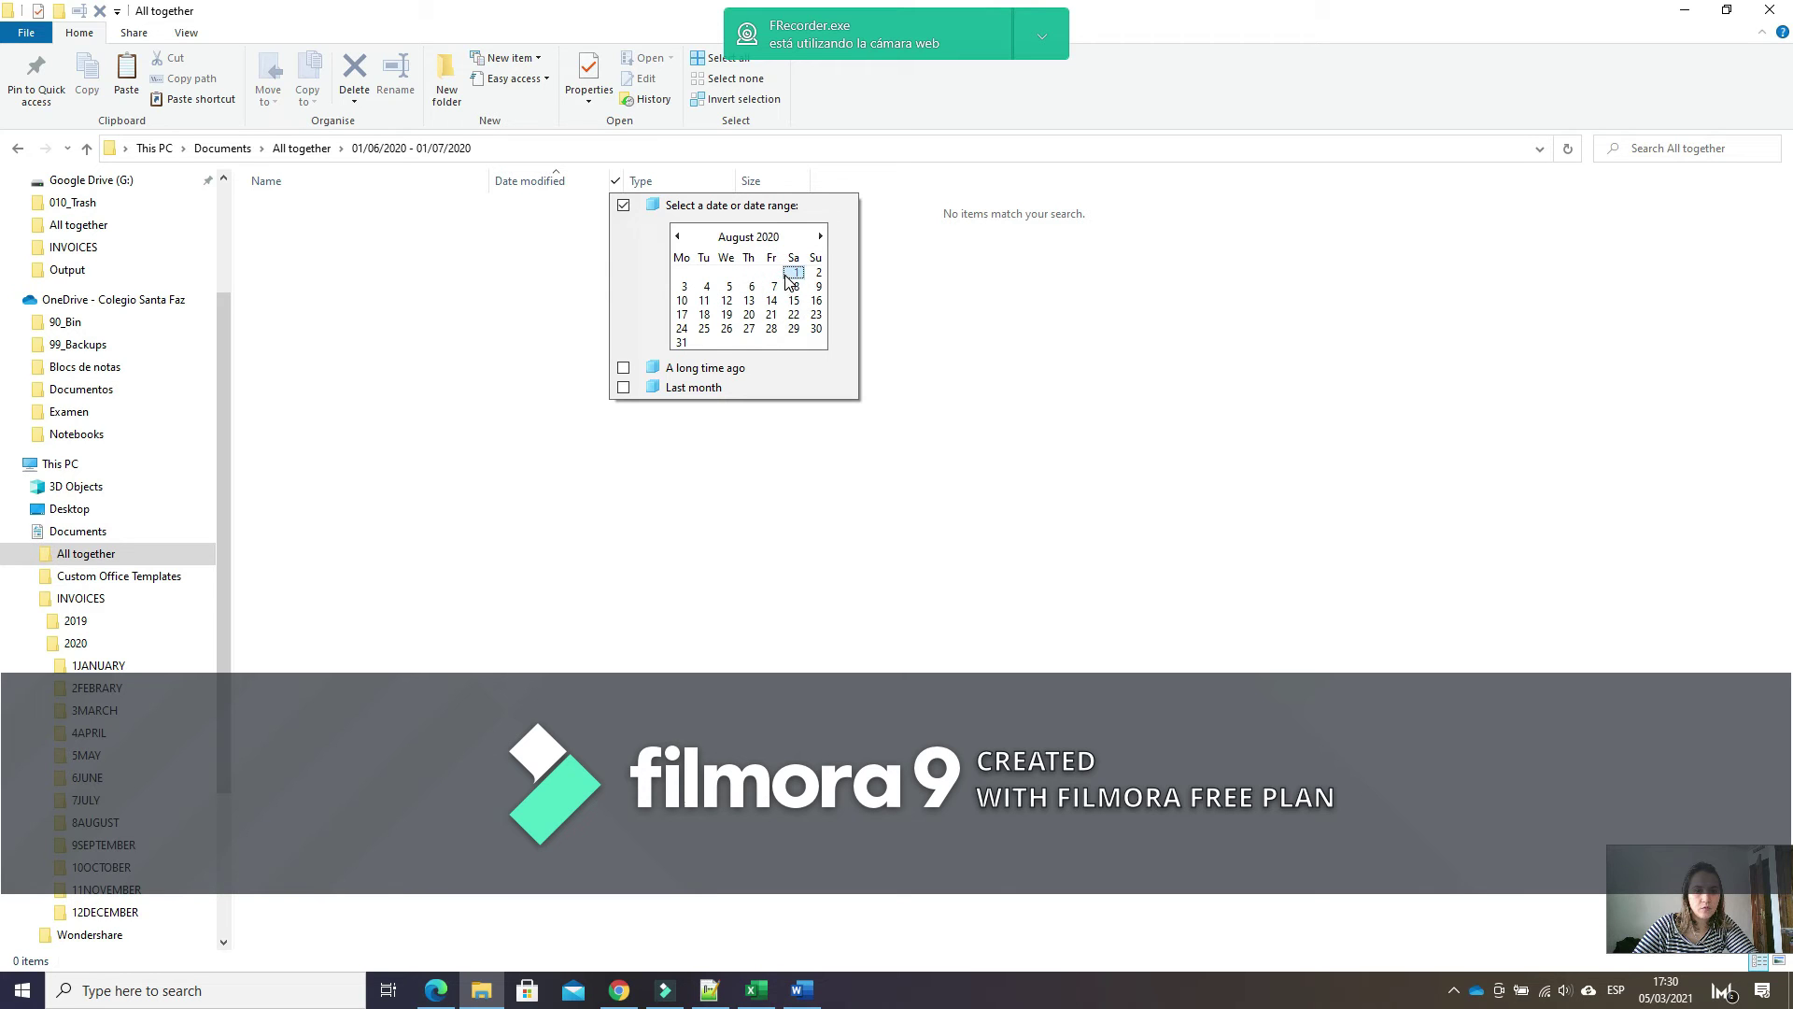
pyautogui.click(792, 276)
pyautogui.moveTo(798, 280); pyautogui.dragTo(820, 341)
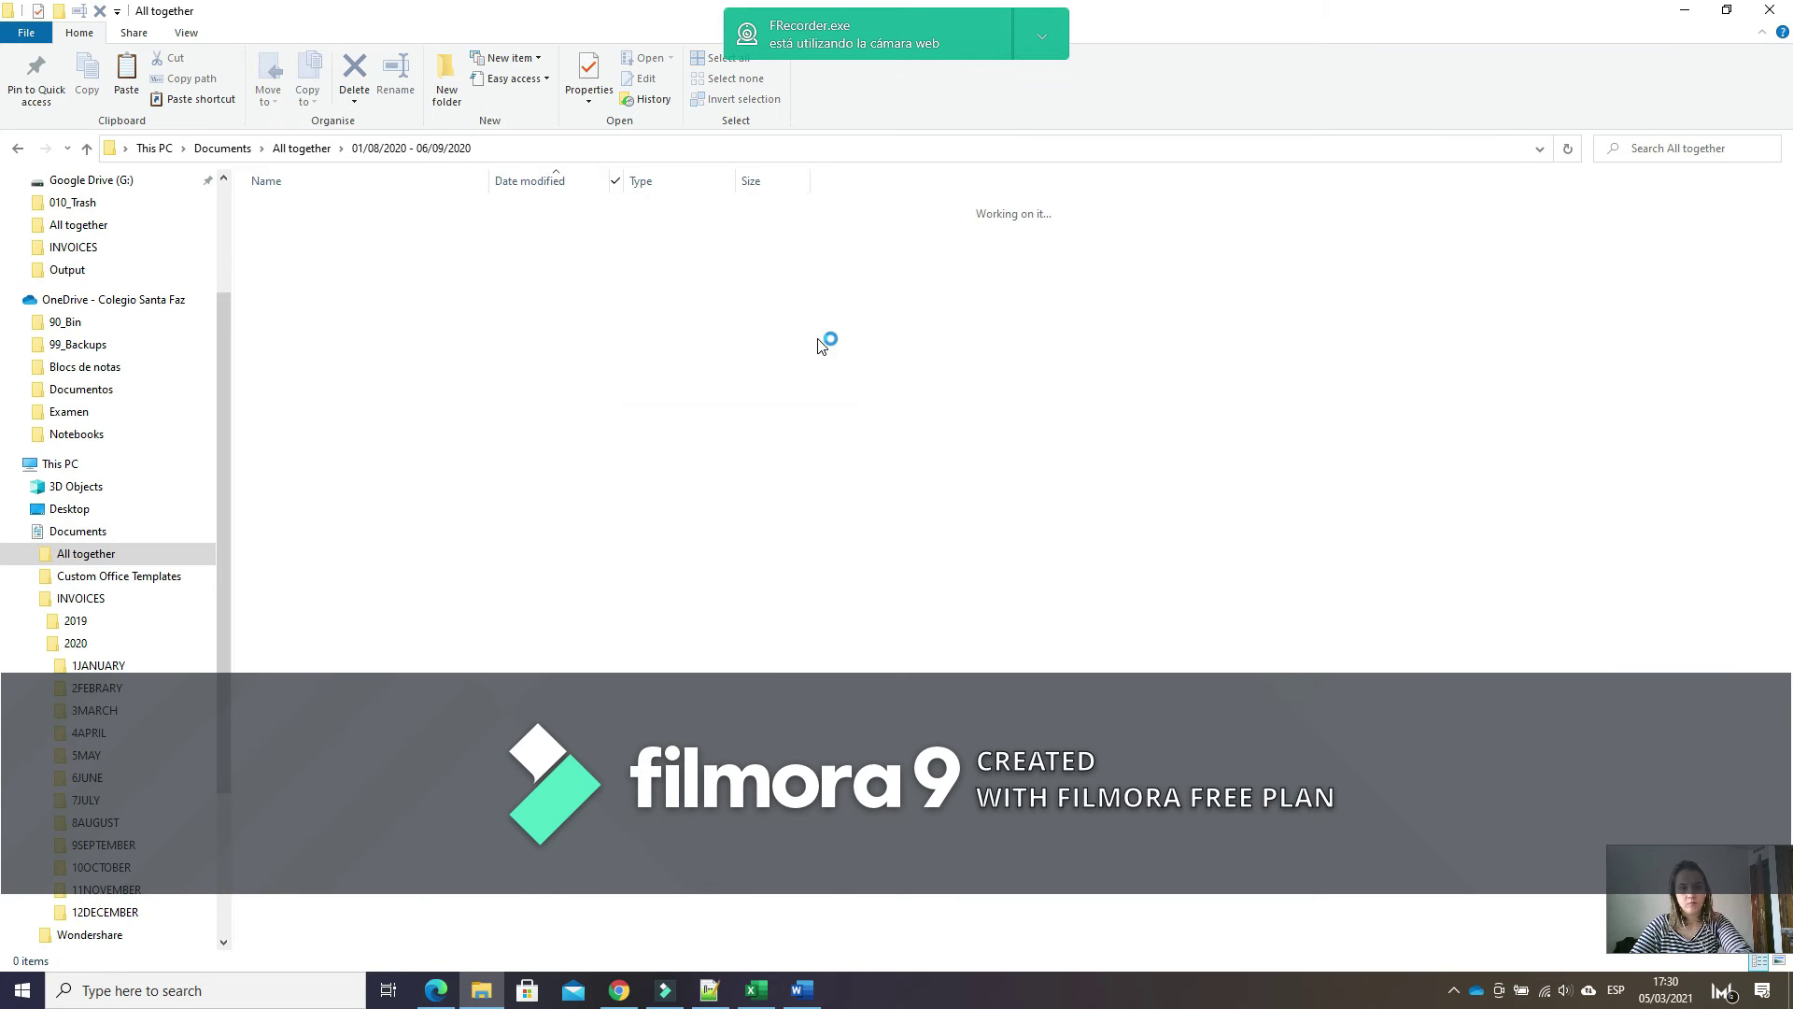
# Filter the All together invoices by modification date to September 2020, and after that to October 2020.
pyautogui.click(616, 177)
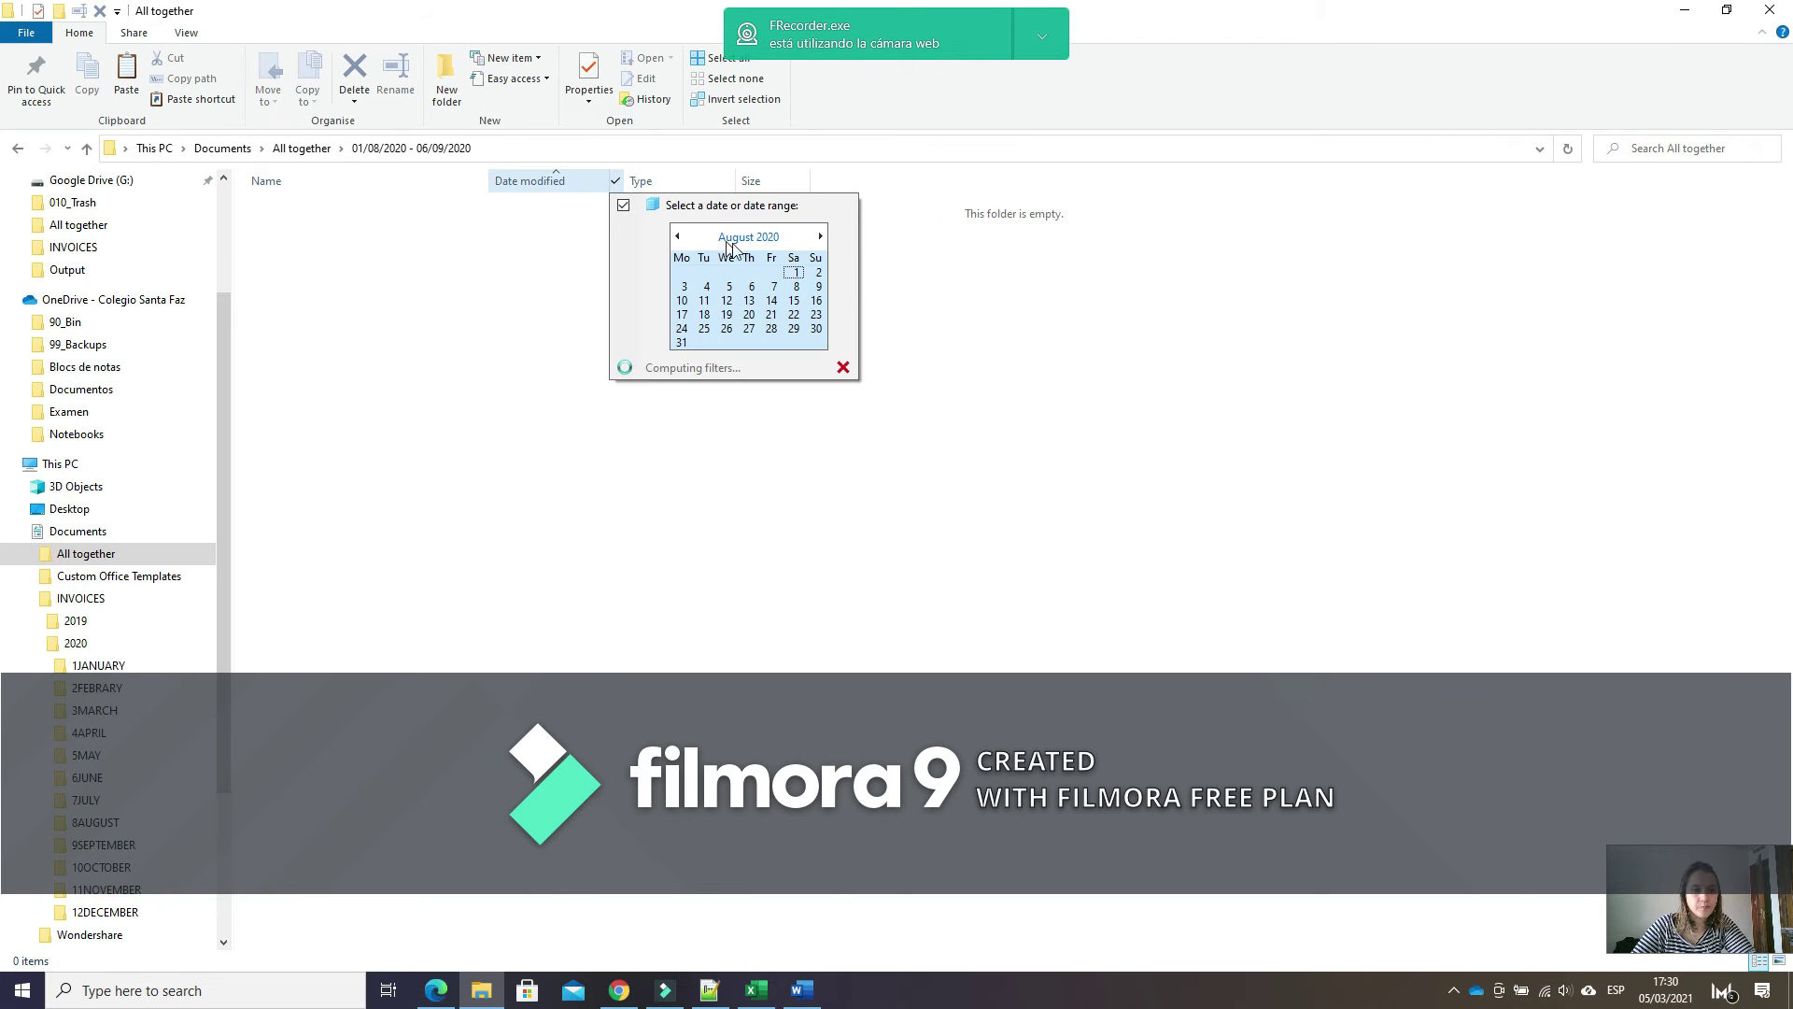
pyautogui.click(819, 237)
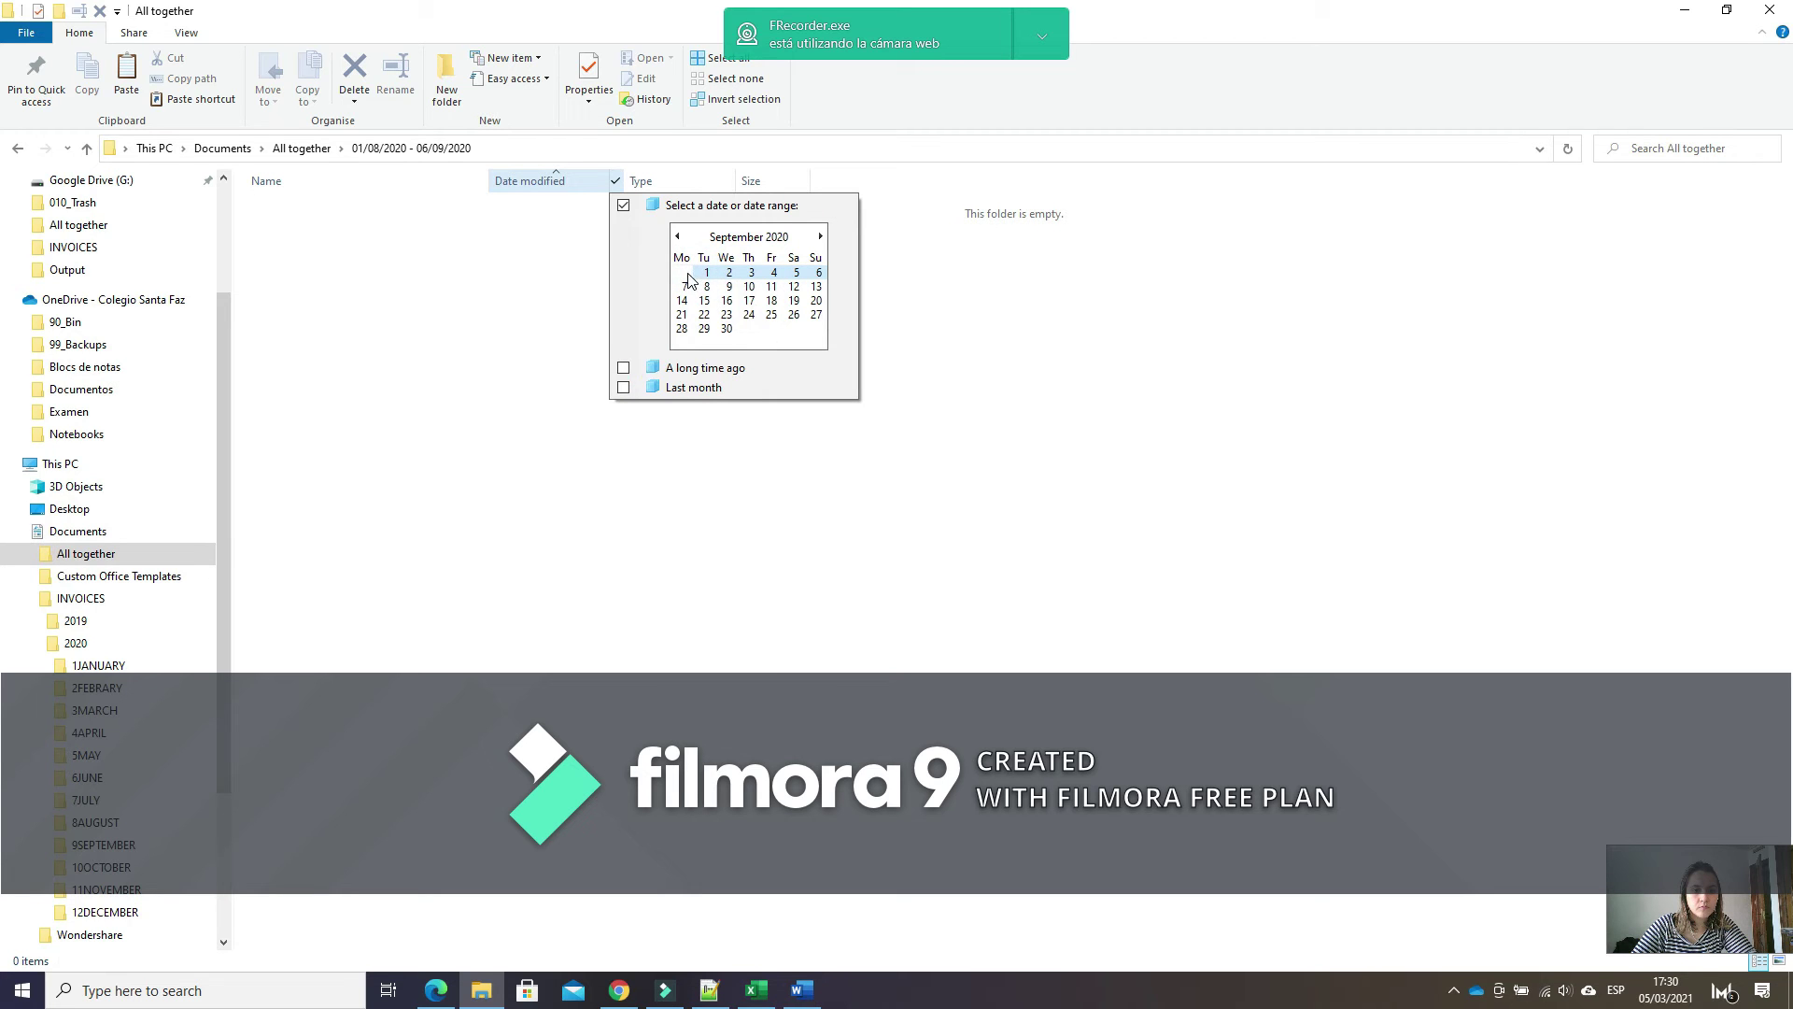
pyautogui.click(727, 328)
pyautogui.moveTo(707, 272); pyautogui.dragTo(759, 343)
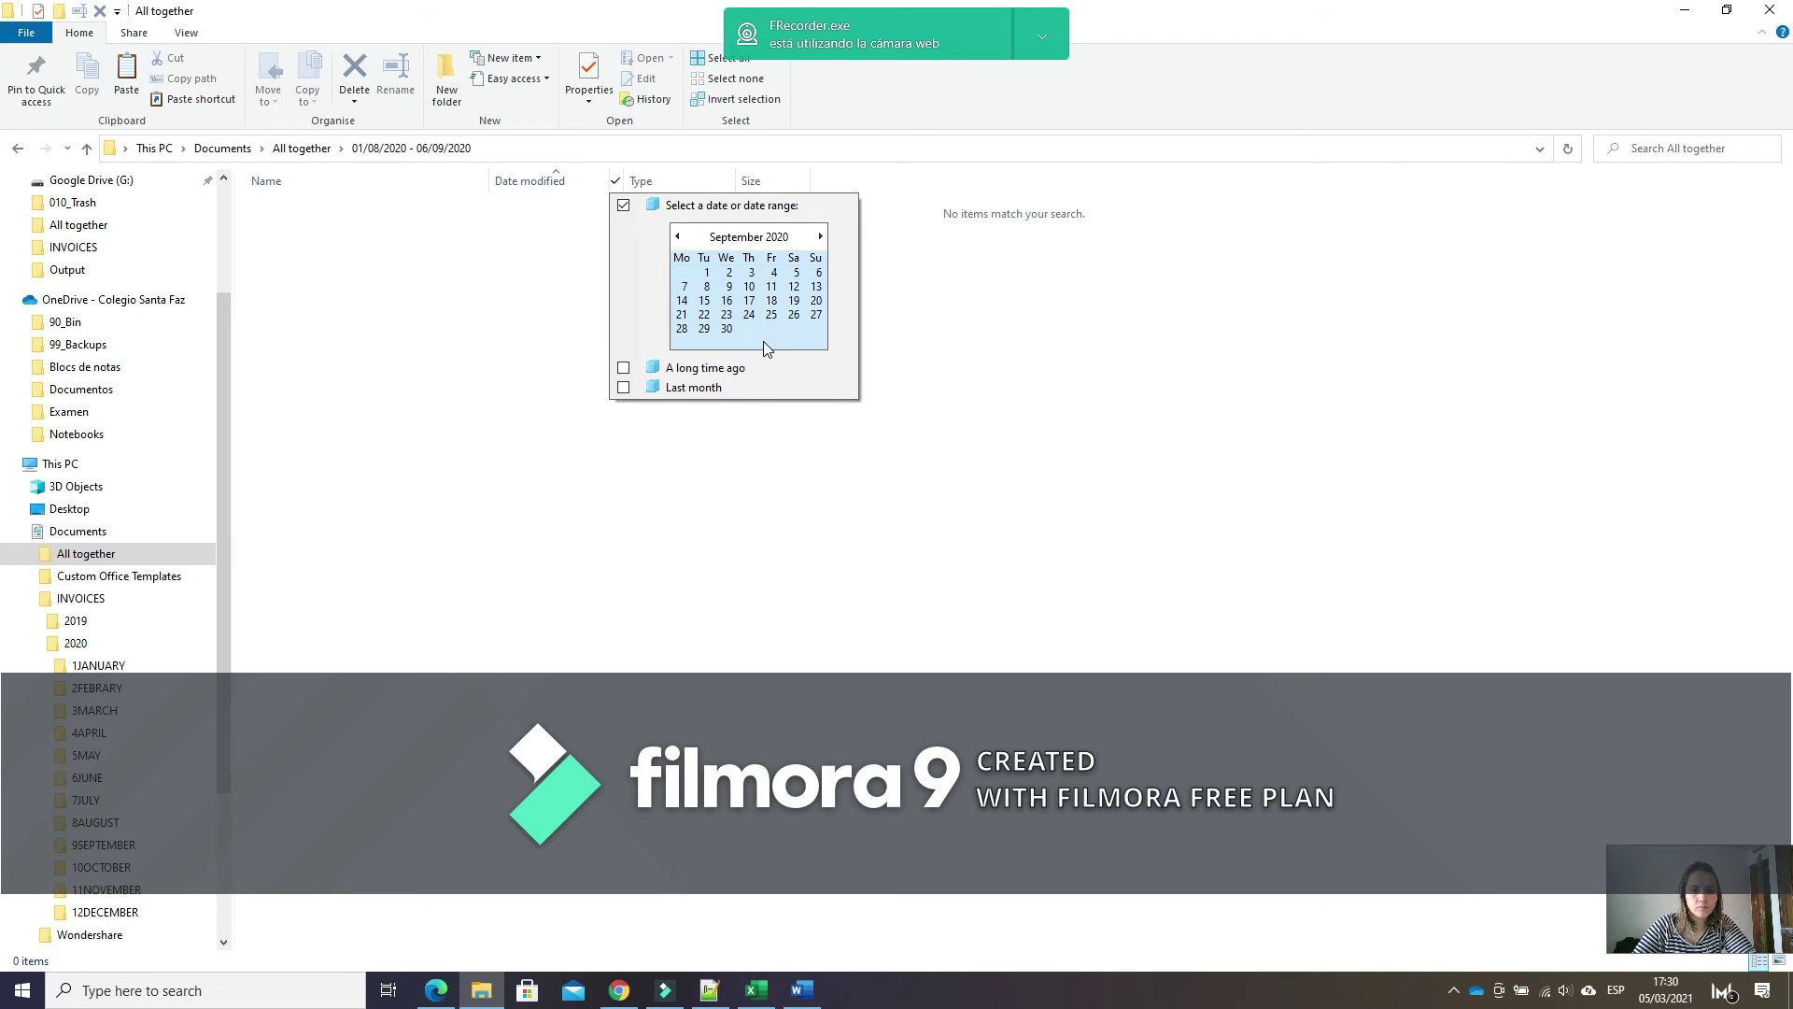
pyautogui.click(820, 237)
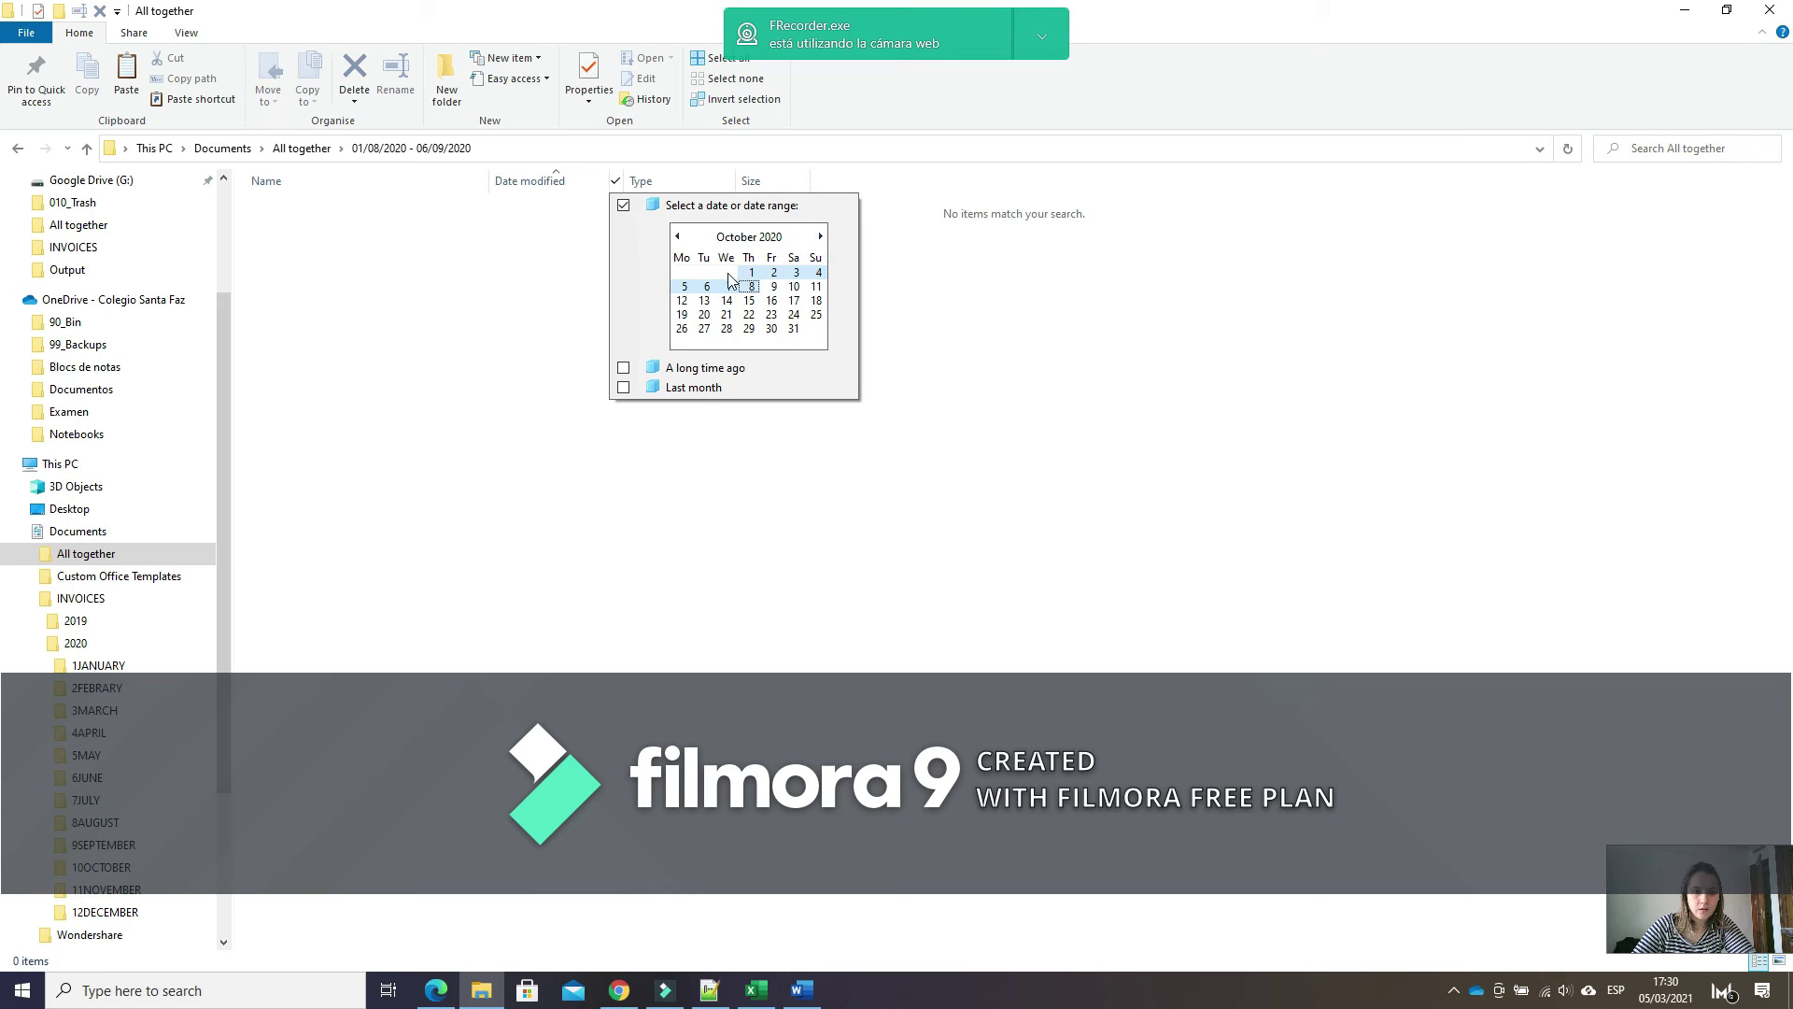
pyautogui.moveTo(735, 274); pyautogui.dragTo(799, 332)
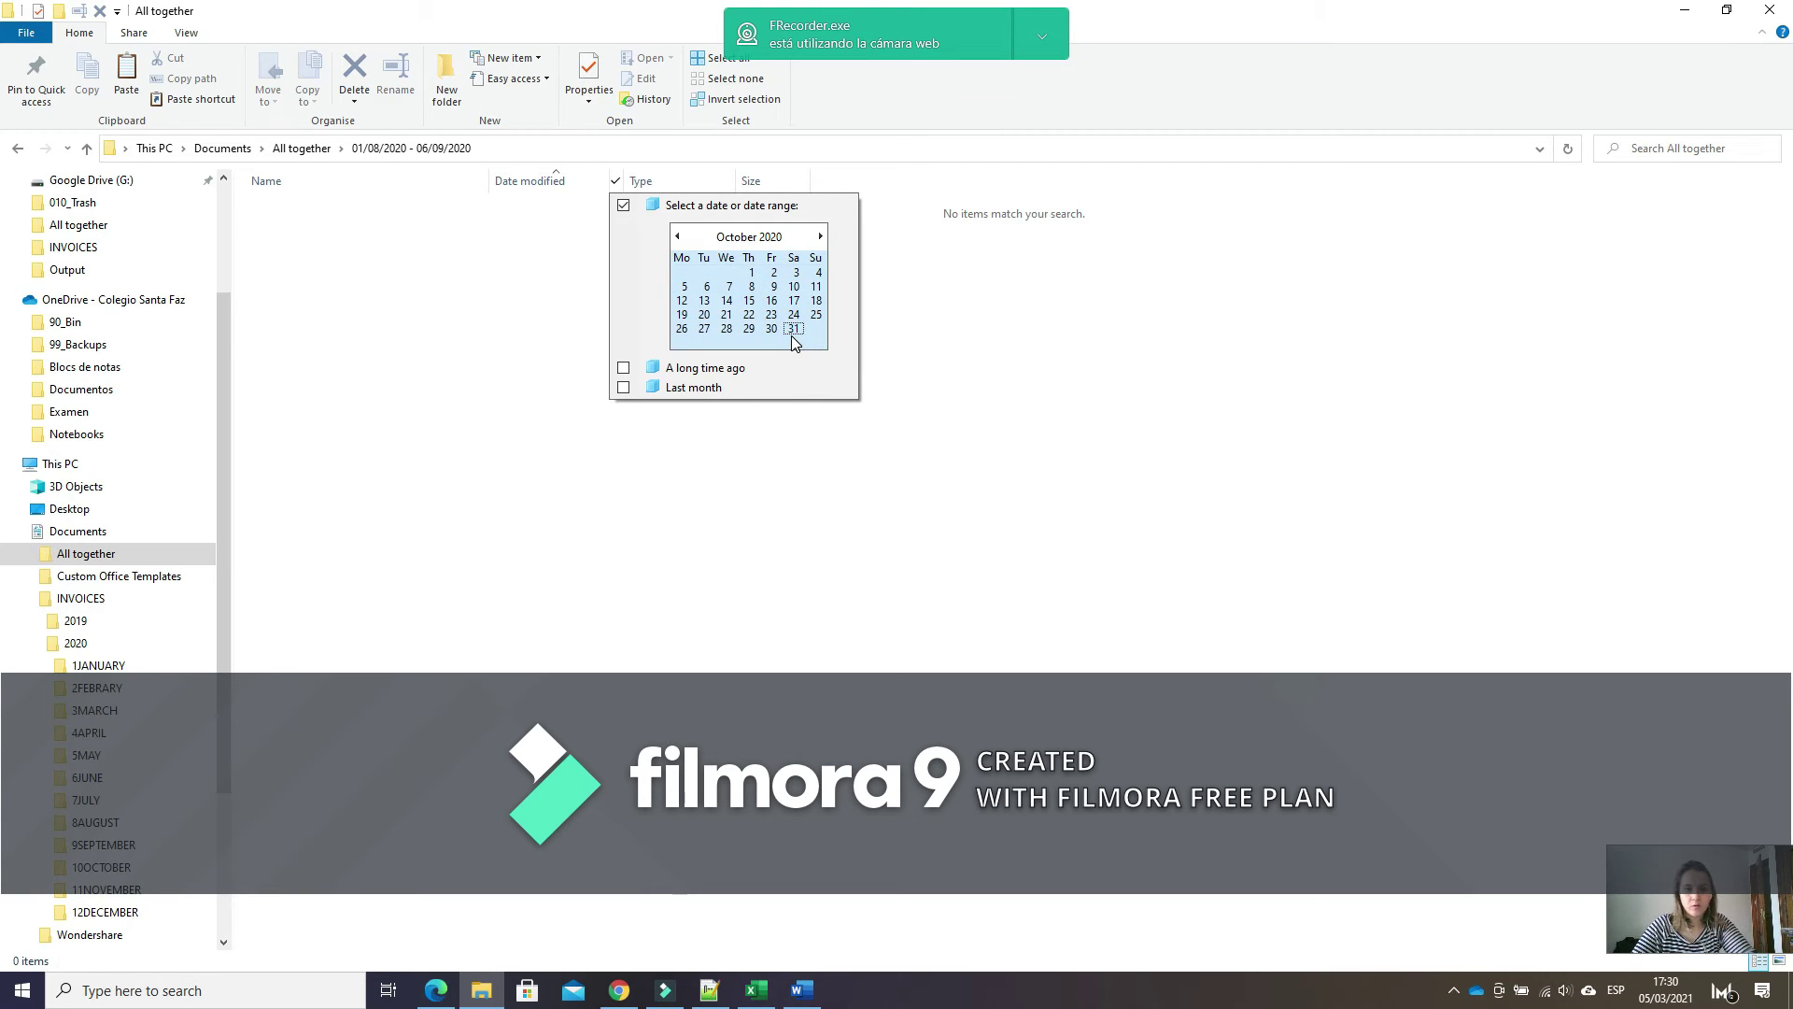
# Show the All together invoices modified a long time ago, and switch the date filter back to October 2020.
pyautogui.click(848, 366)
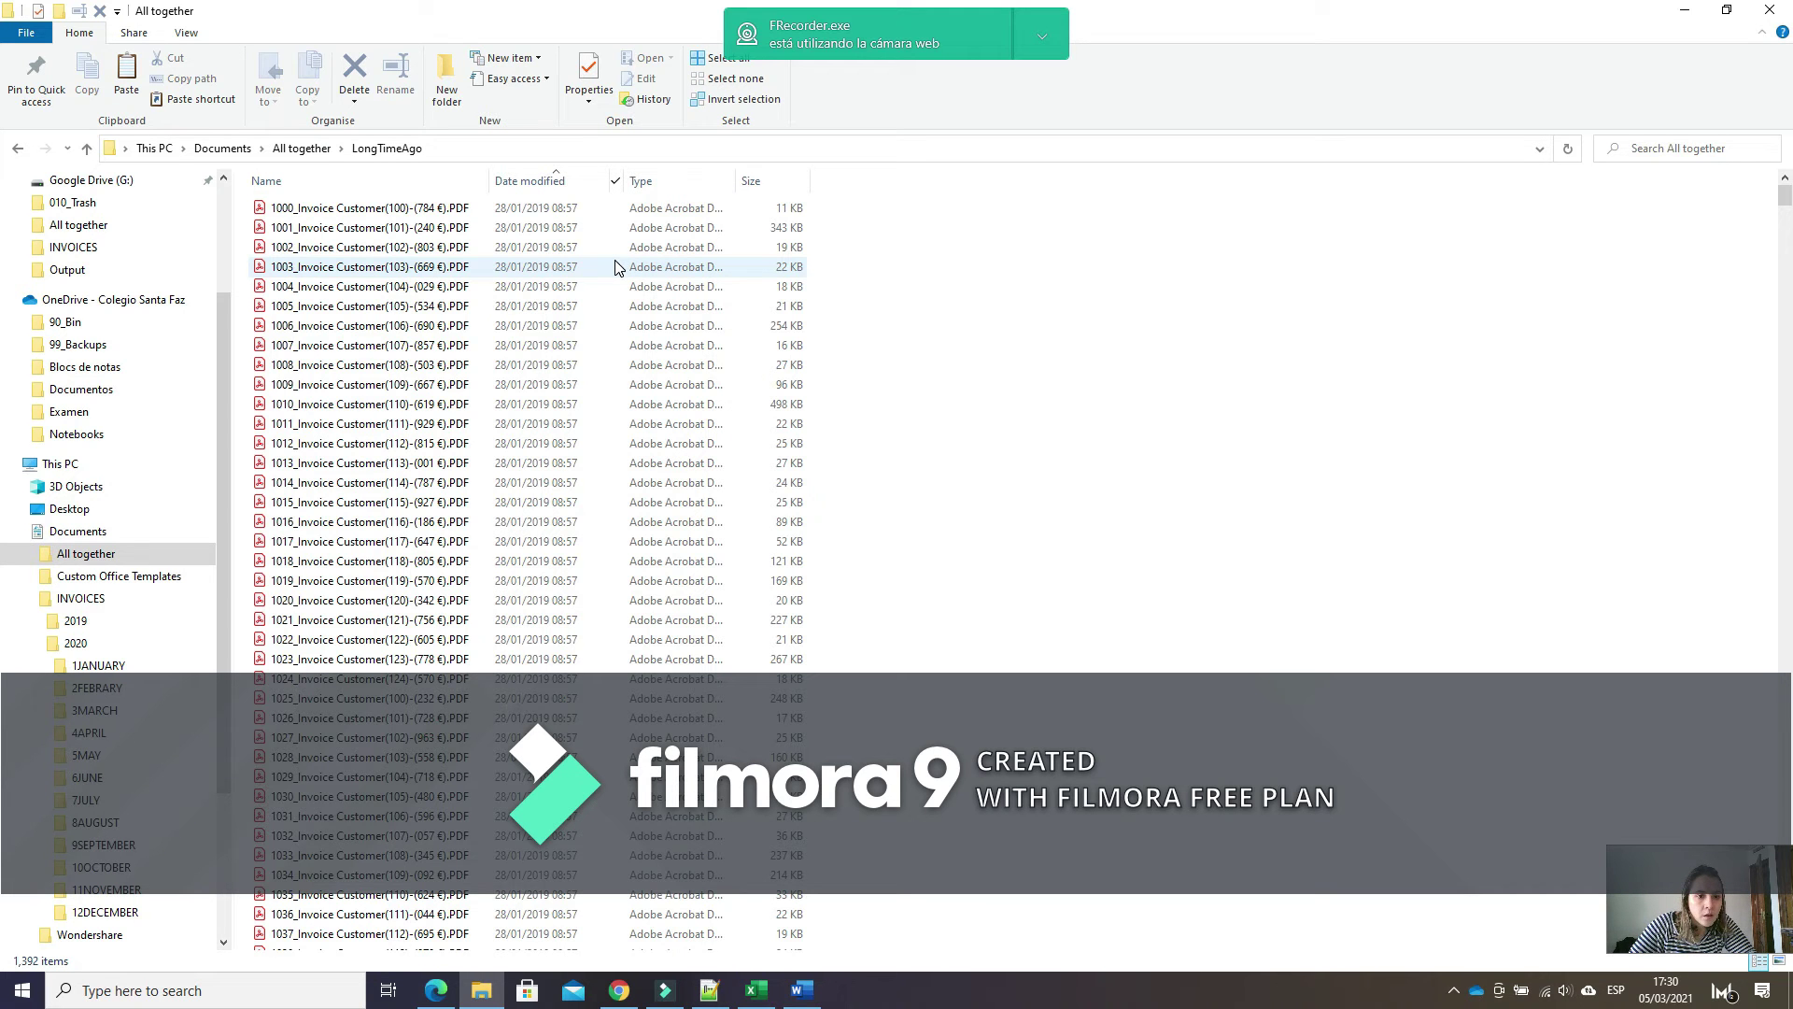
pyautogui.click(615, 182)
pyautogui.click(680, 237)
pyautogui.click(724, 237)
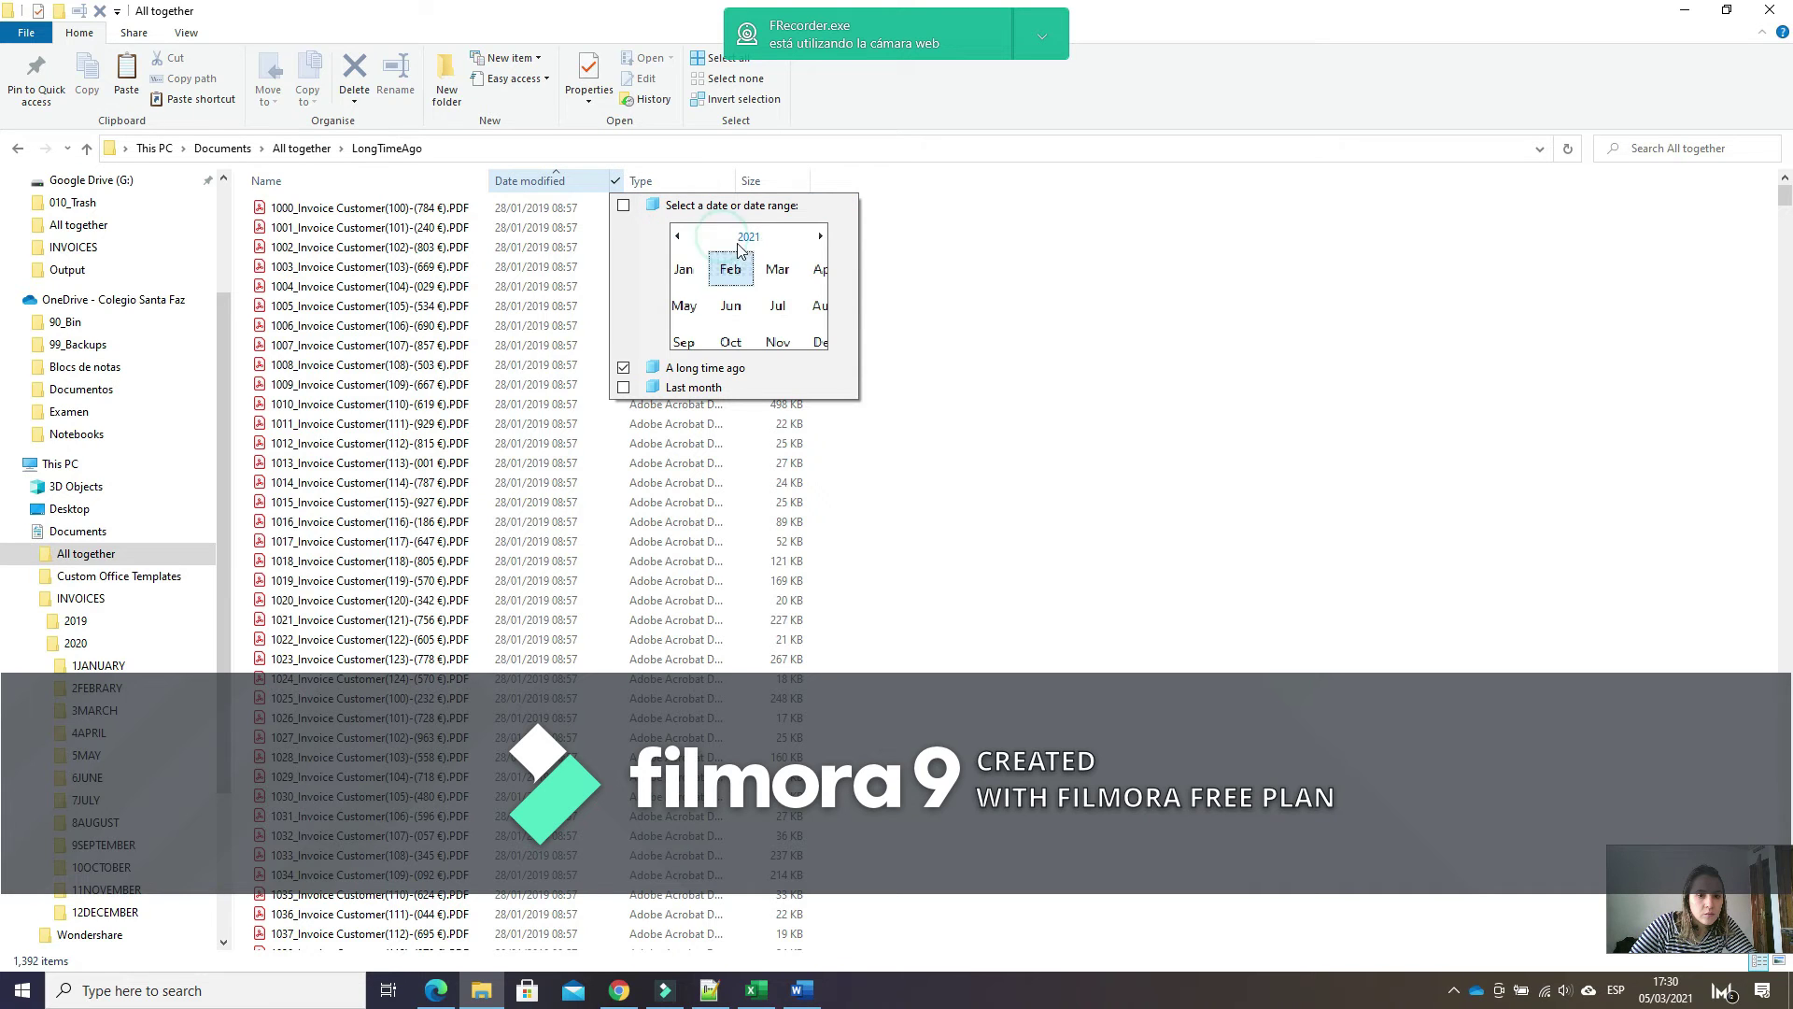
pyautogui.click(777, 267)
pyautogui.click(680, 237)
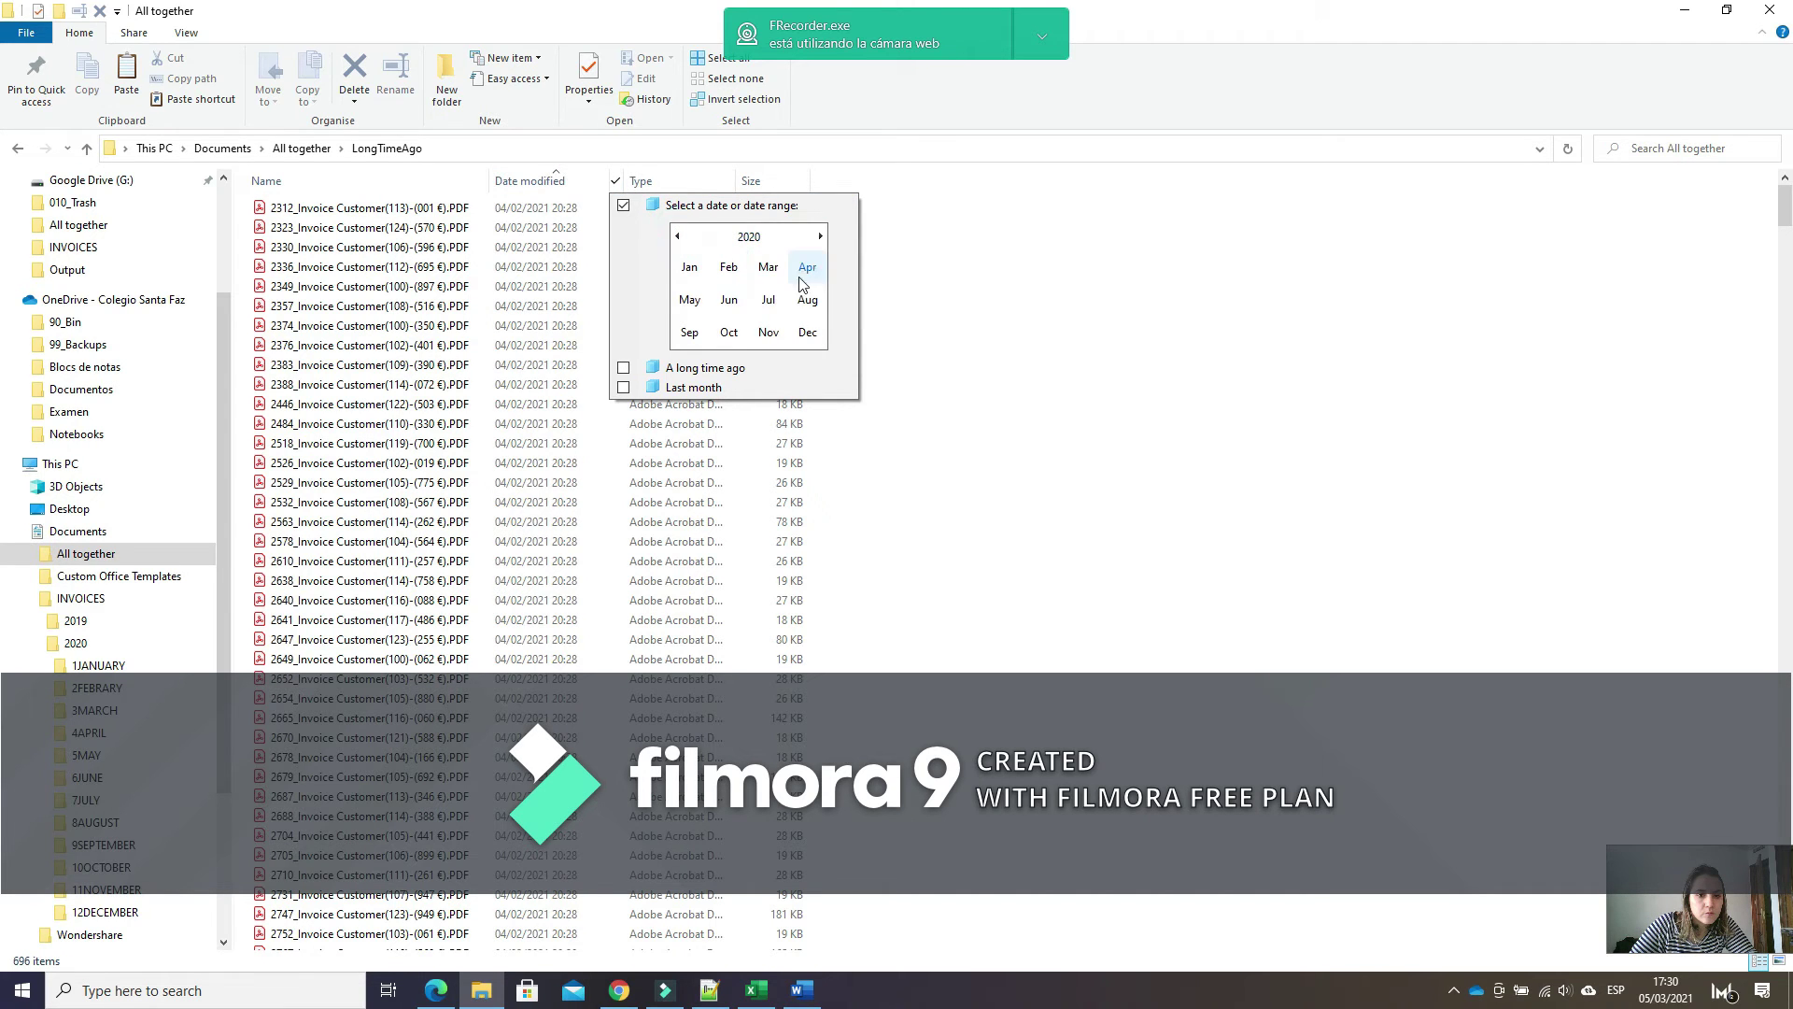
pyautogui.click(724, 336)
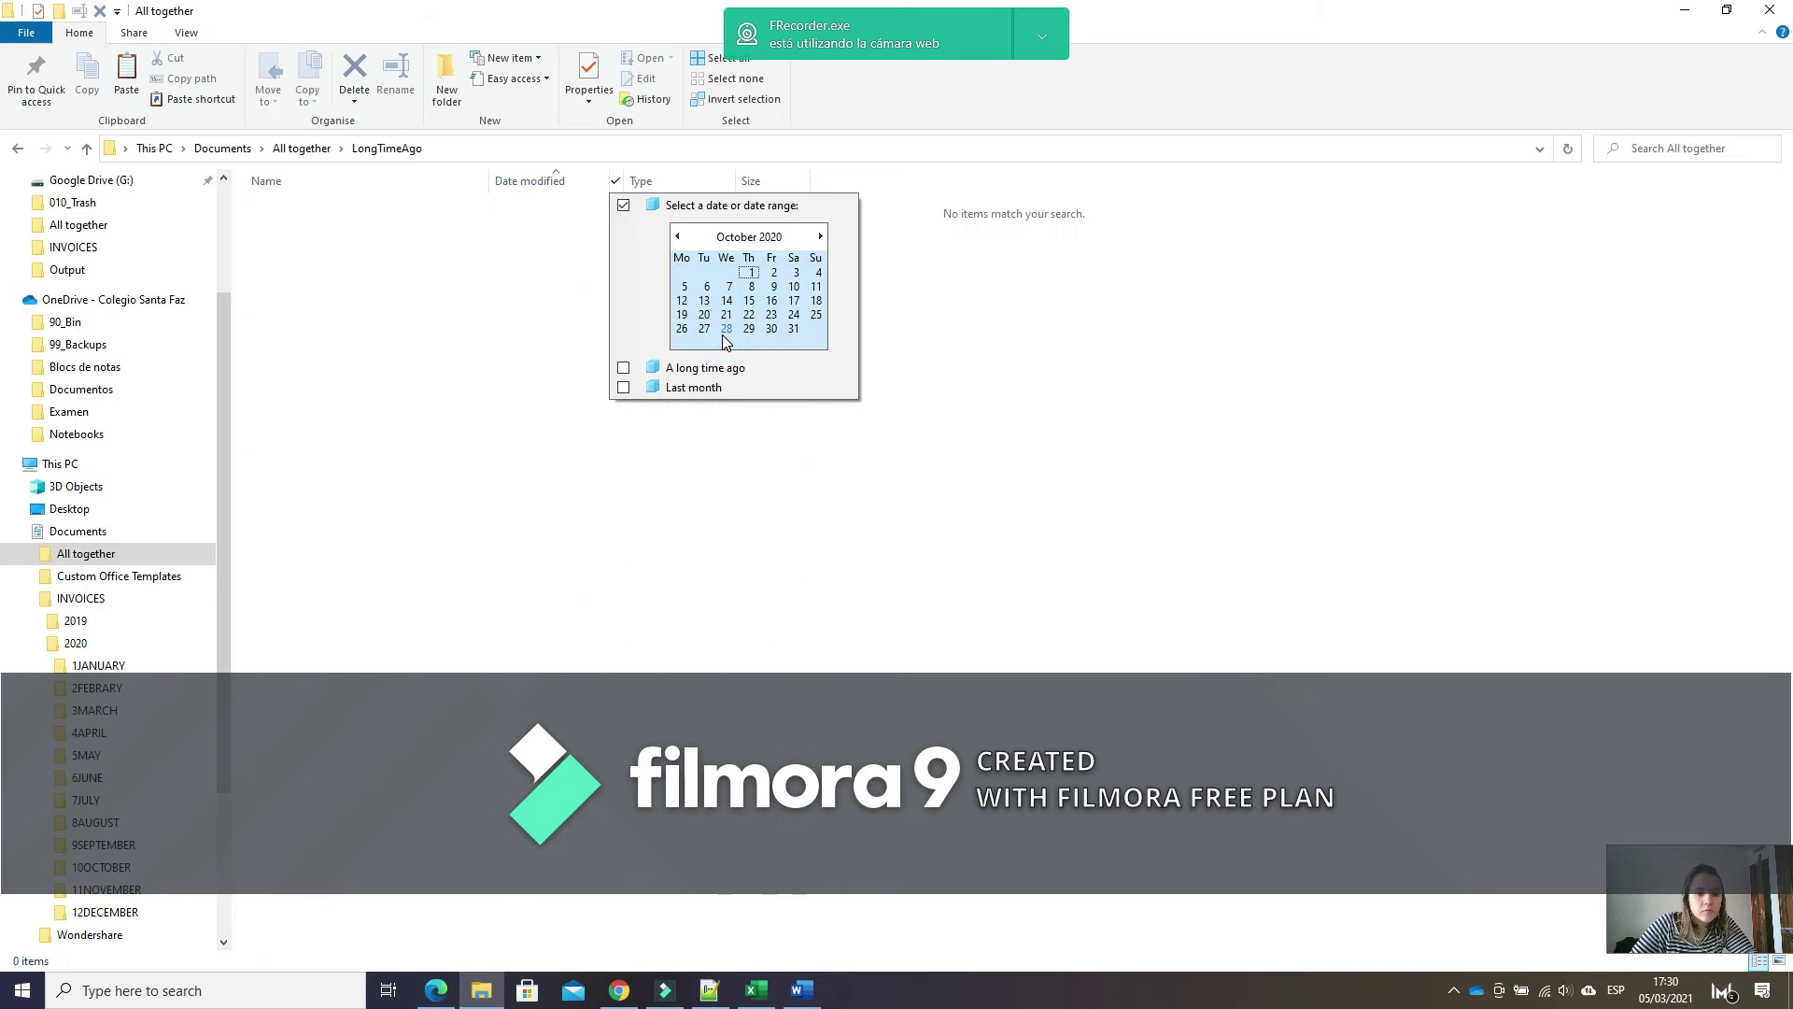
# Filter the All together invoices by modification date to November 2020, and after that to December 2020.
pyautogui.click(820, 237)
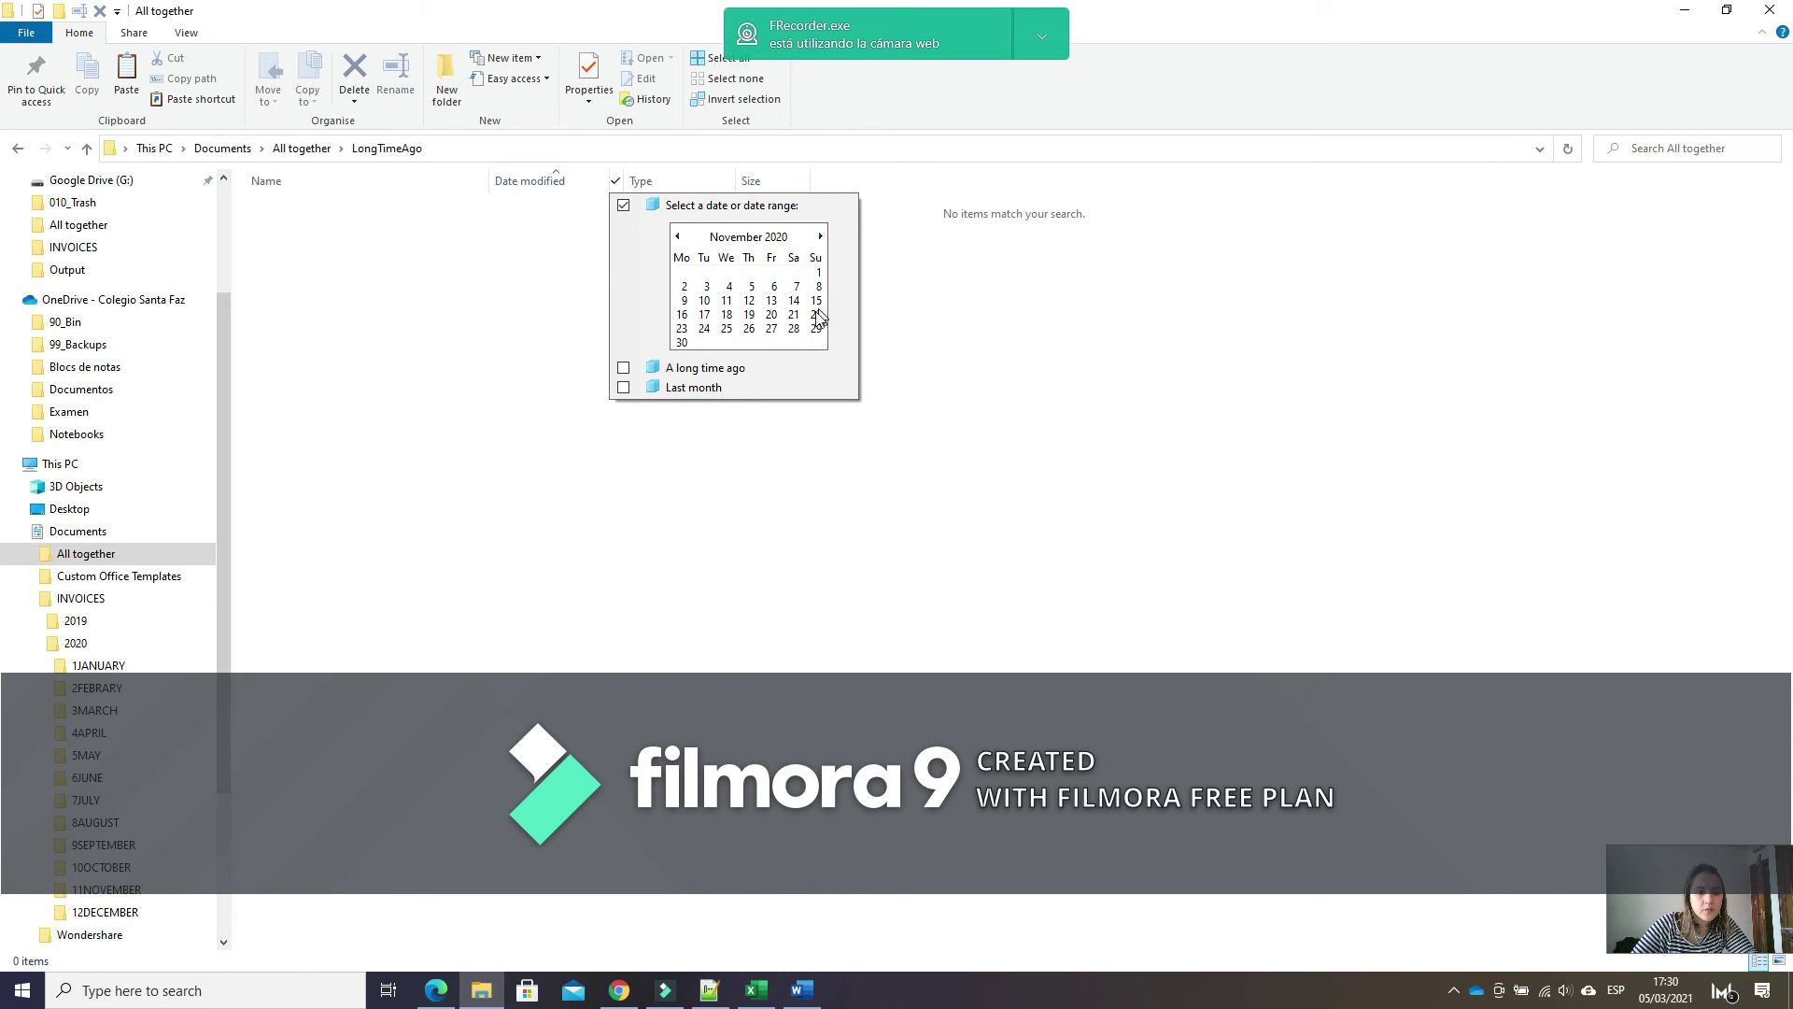
pyautogui.moveTo(816, 277); pyautogui.dragTo(772, 351)
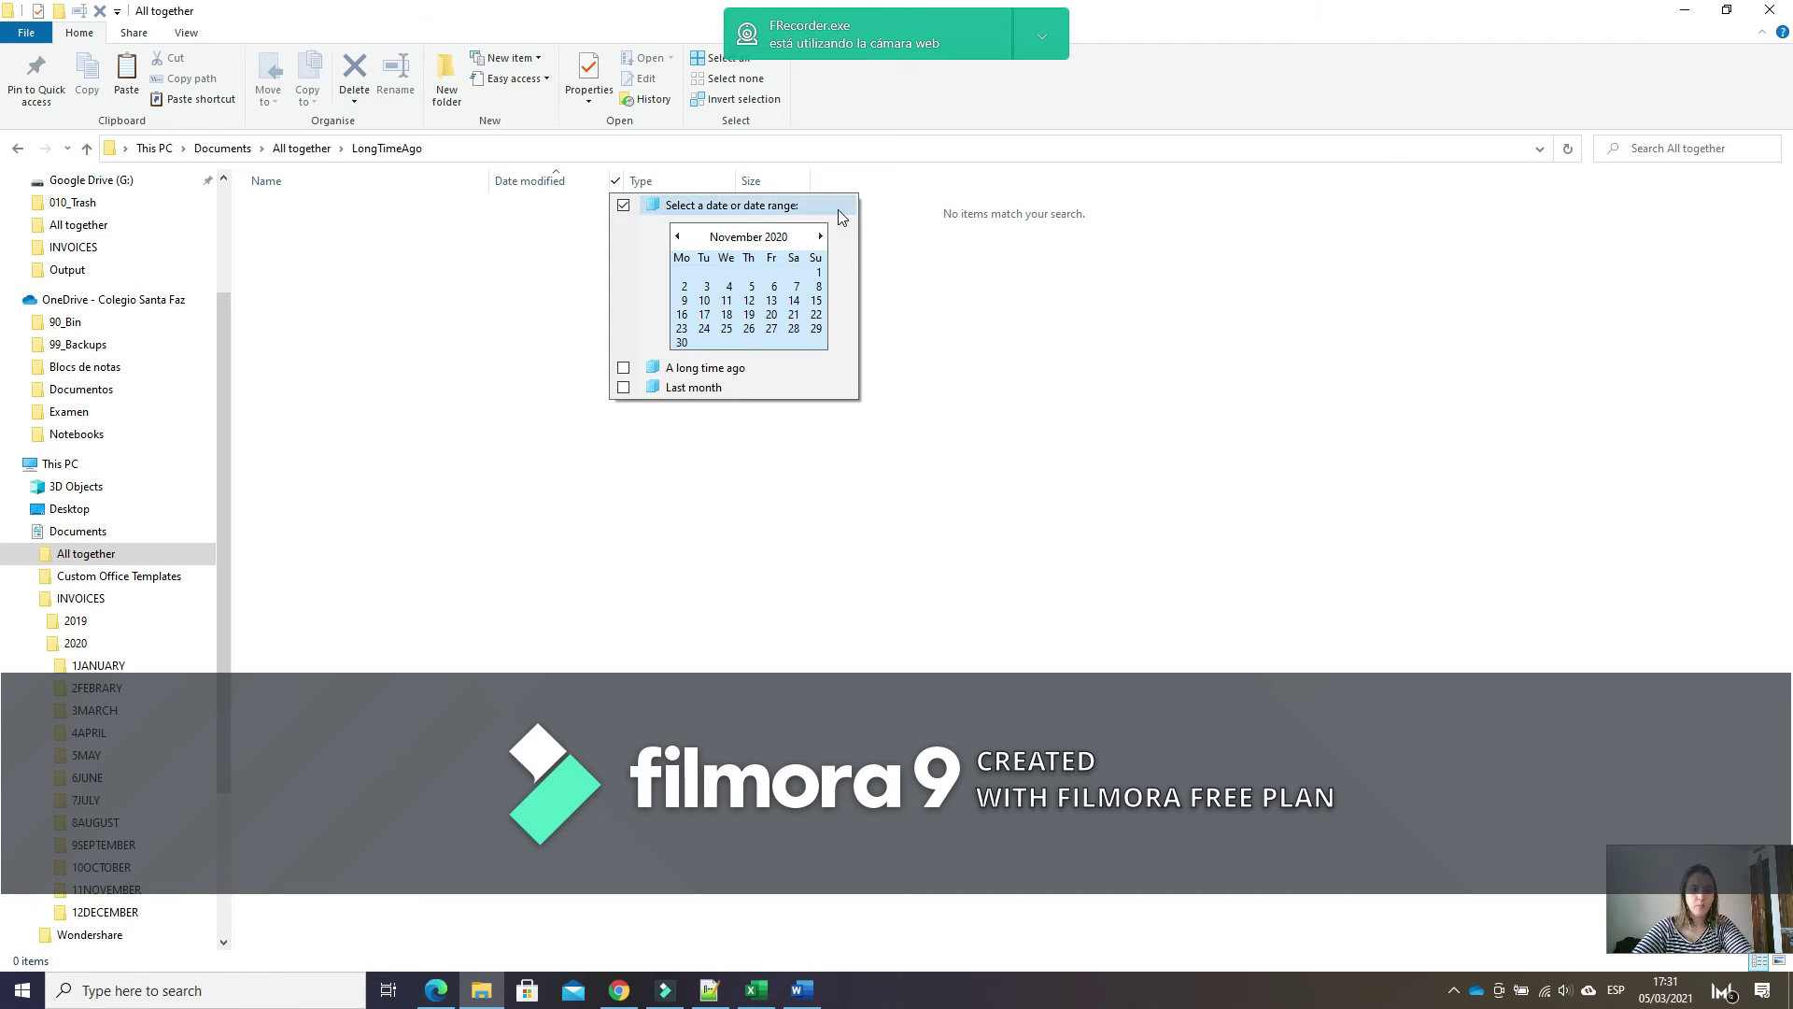
pyautogui.click(820, 236)
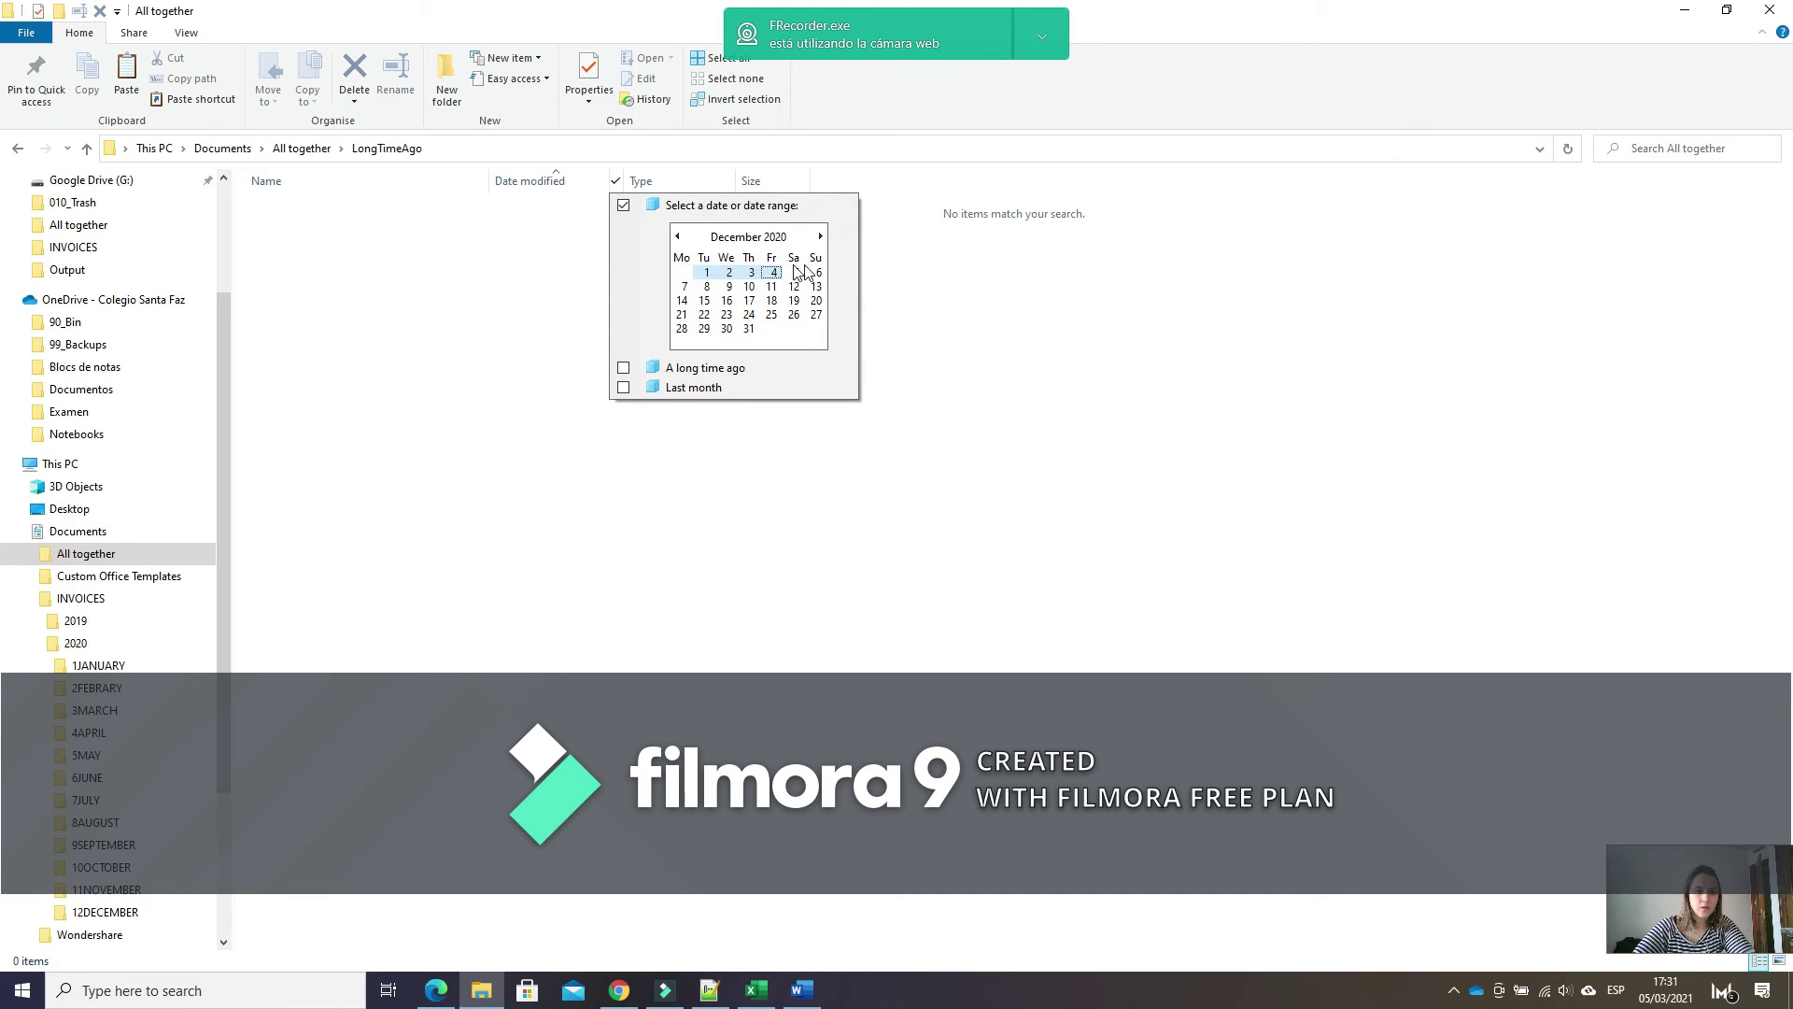
pyautogui.click(682, 266)
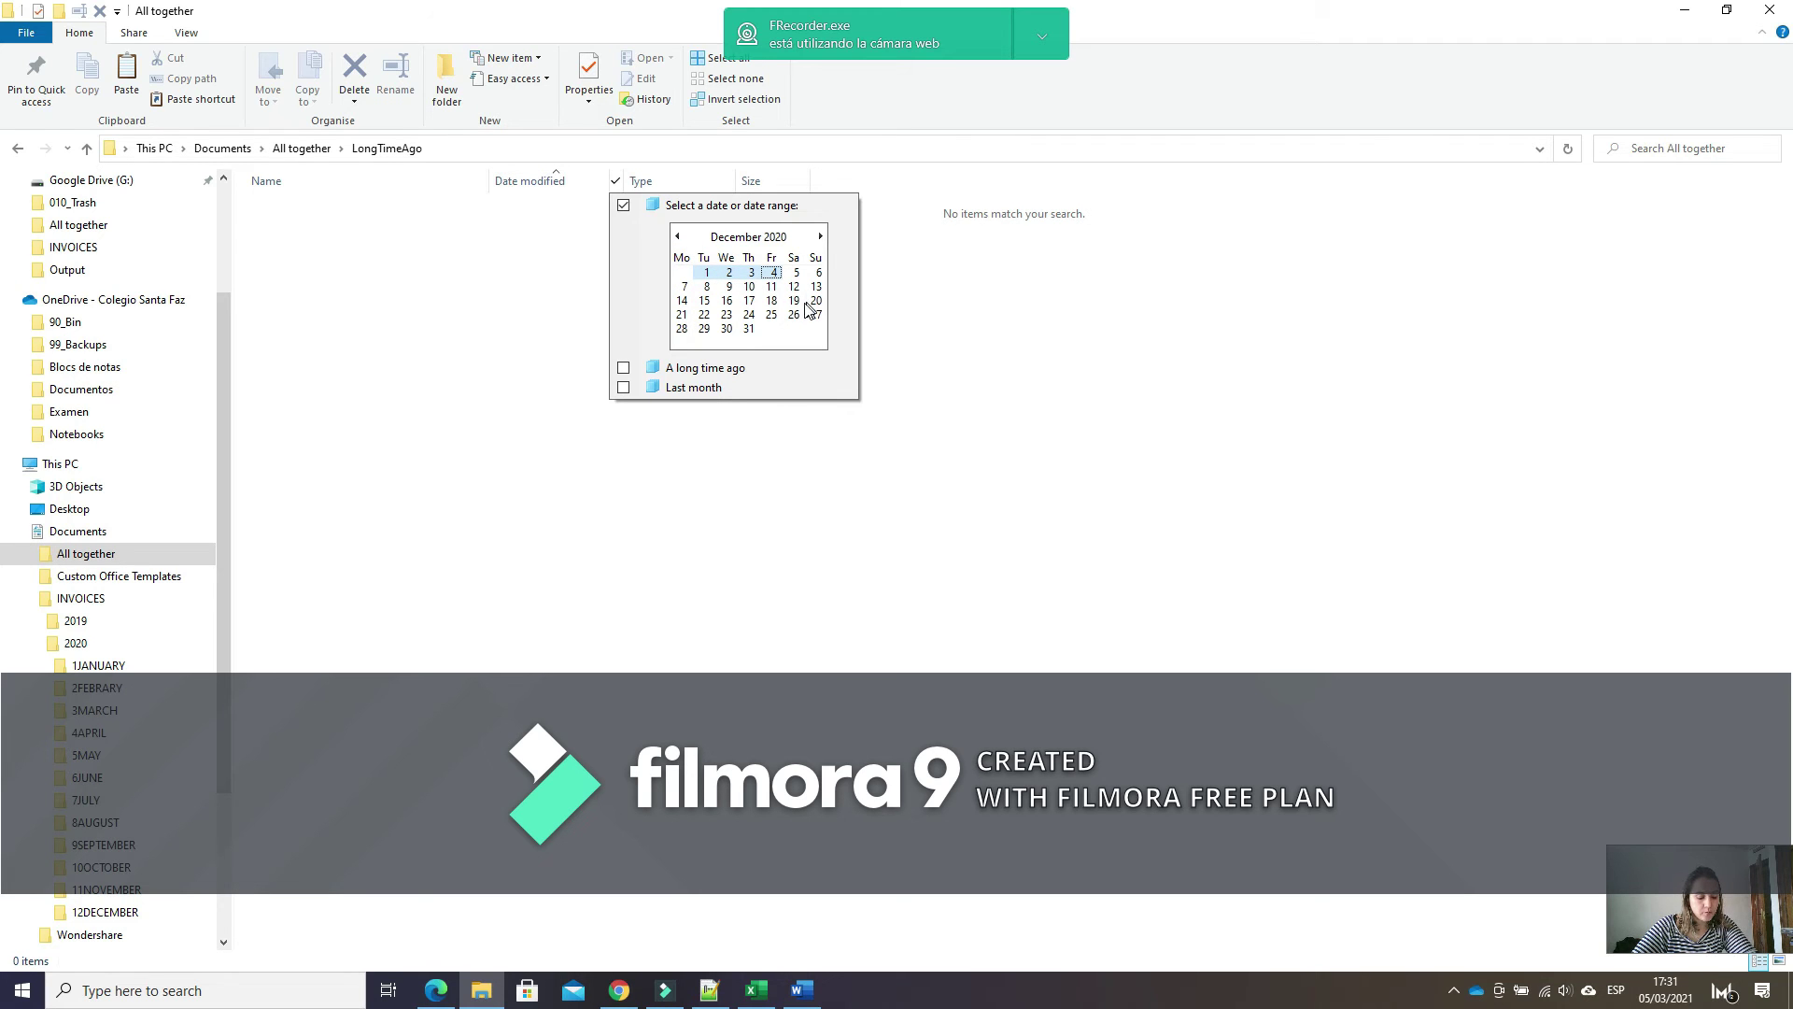
pyautogui.moveTo(795, 272); pyautogui.dragTo(816, 286)
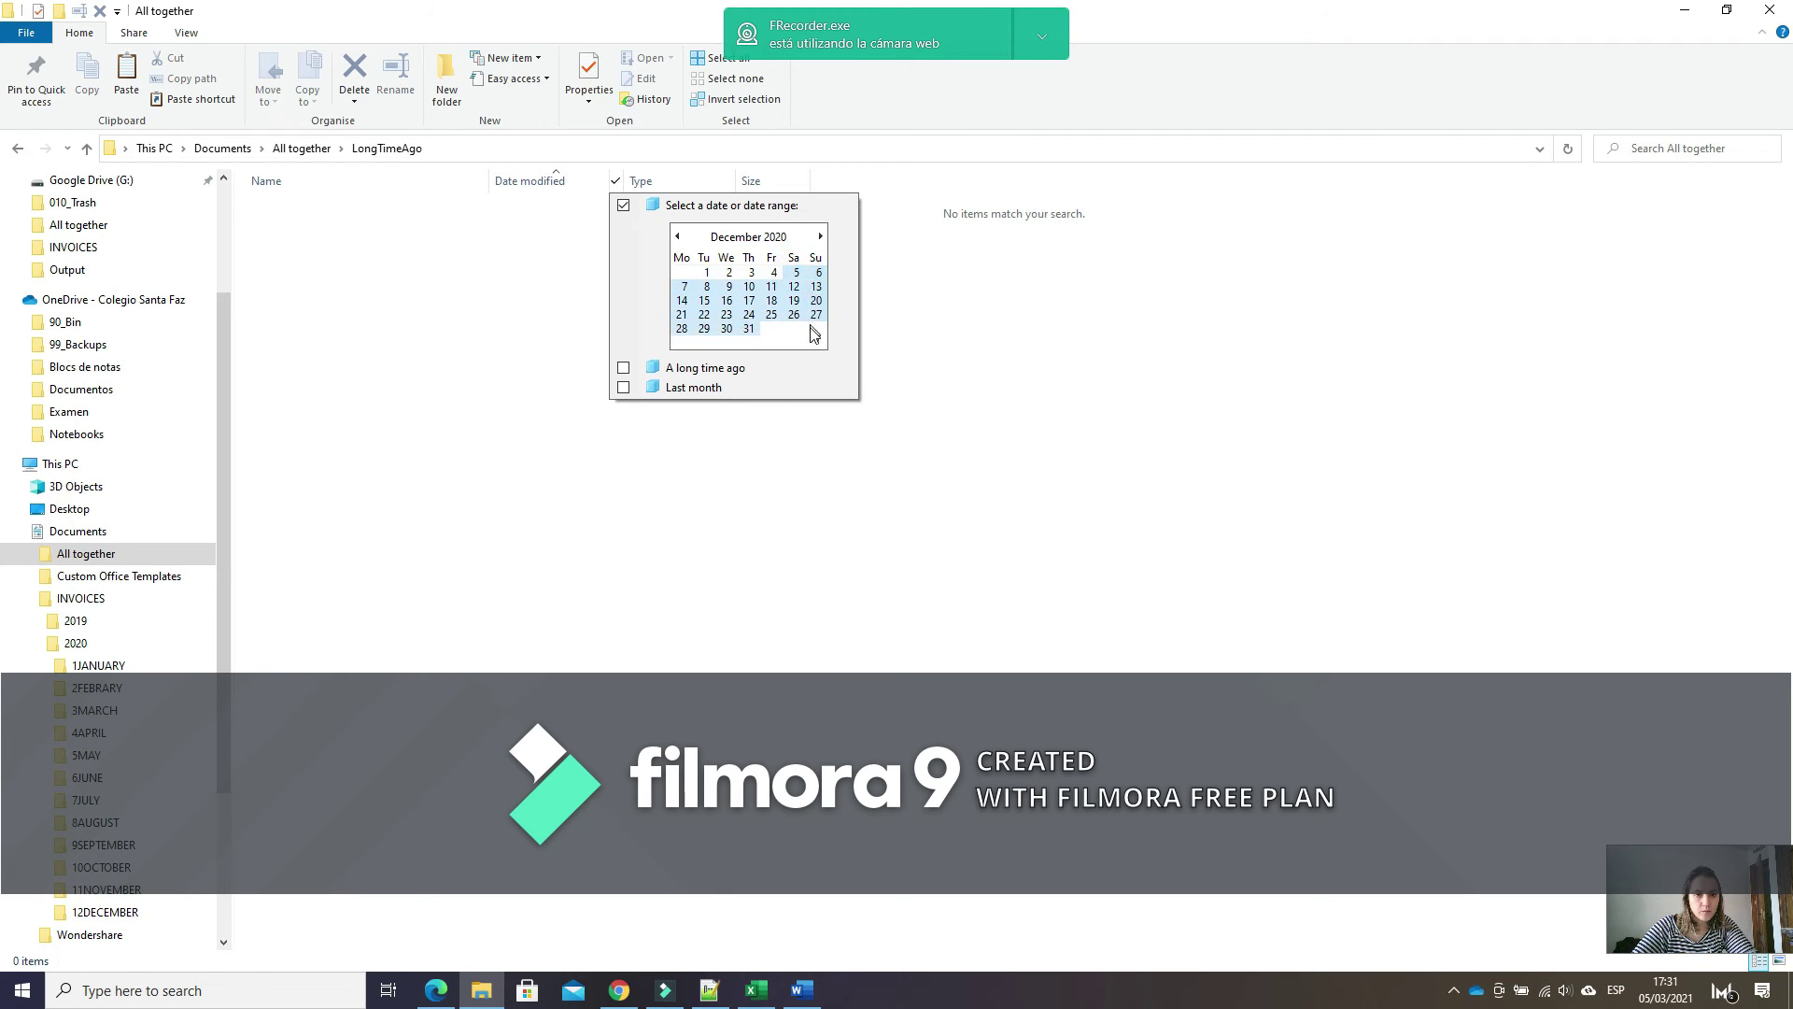
pyautogui.moveTo(707, 273); pyautogui.dragTo(827, 346)
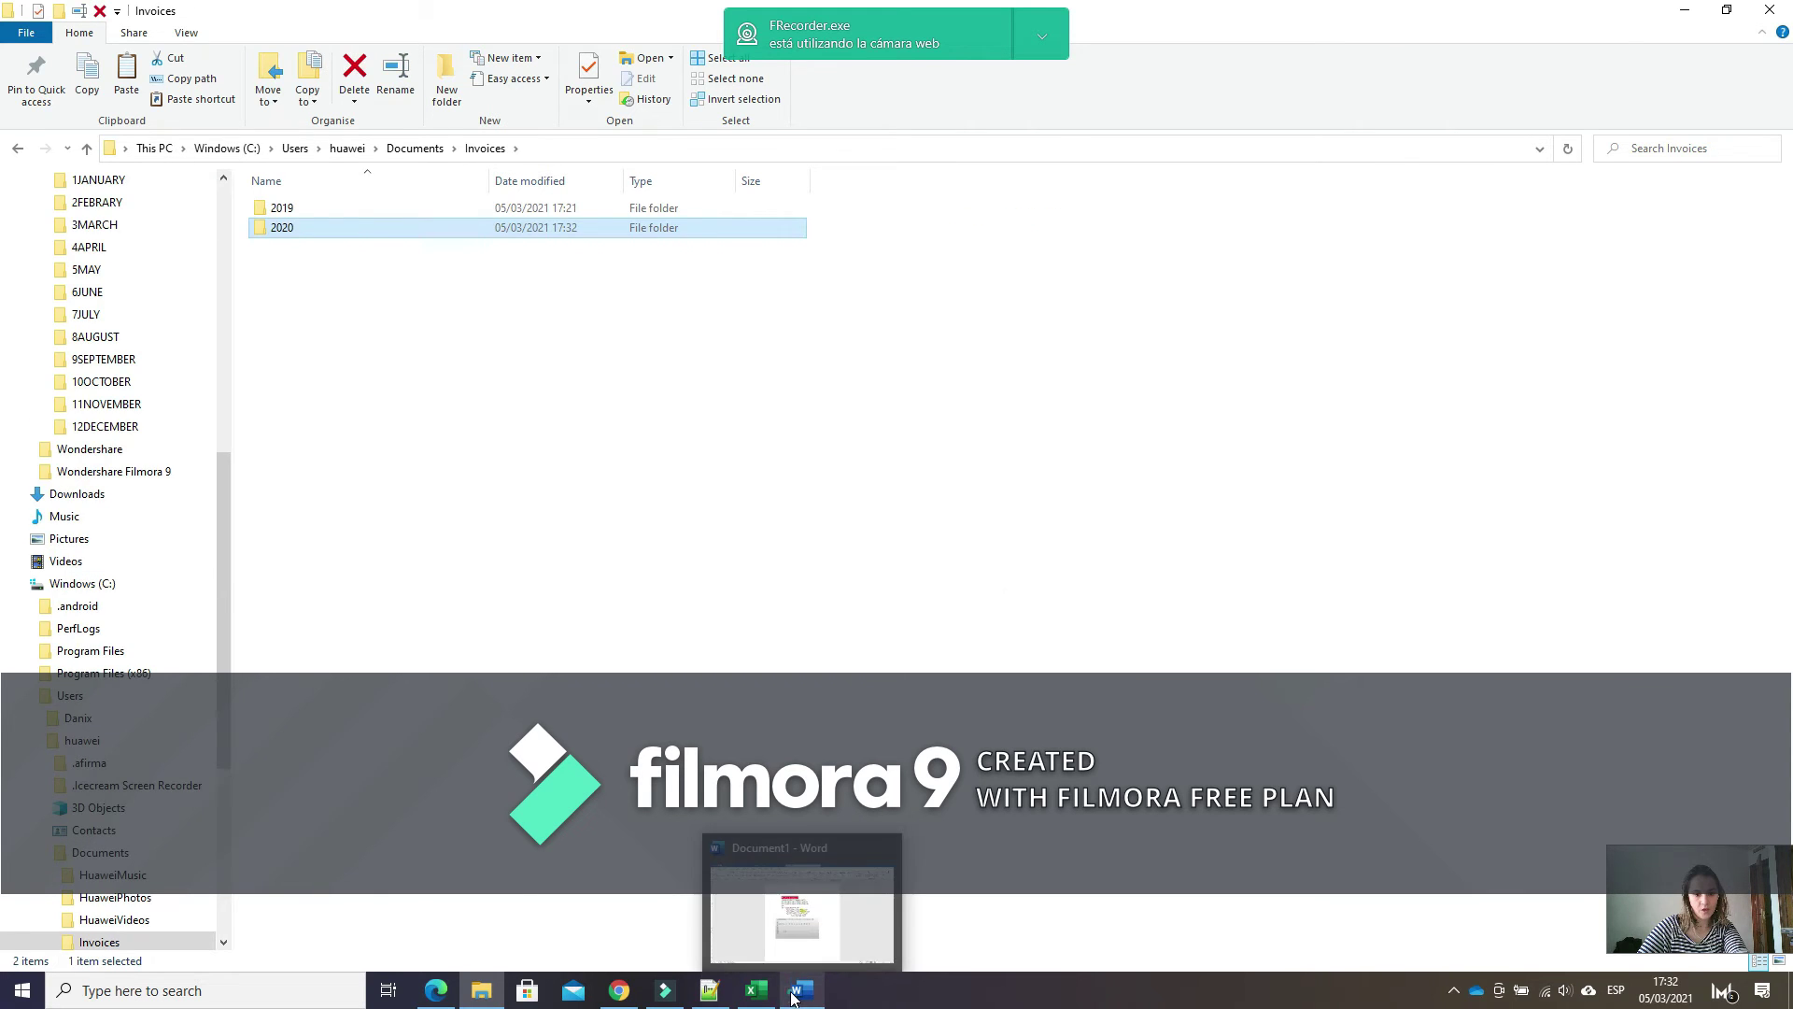
# Switch to the Block3 Exercise 3 document in Word, and open a Command Prompt to list the user folder with dir.
pyautogui.click(792, 997)
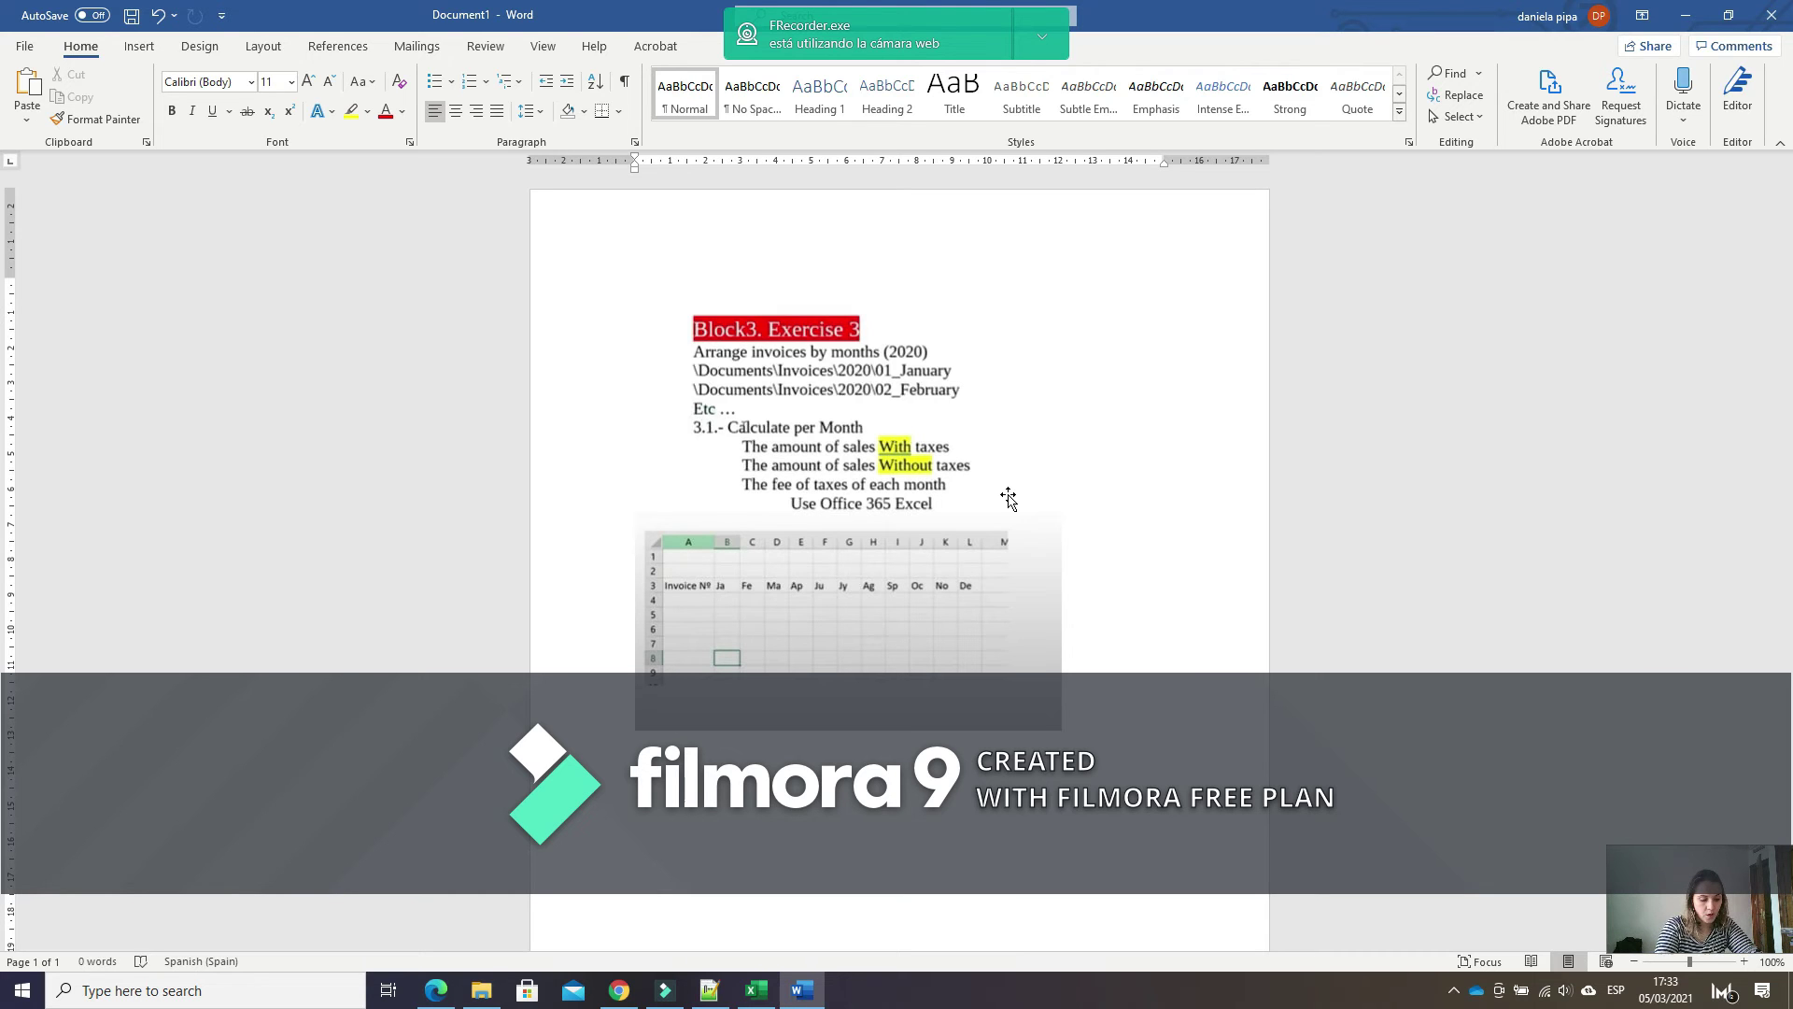
pyautogui.press('super+r')
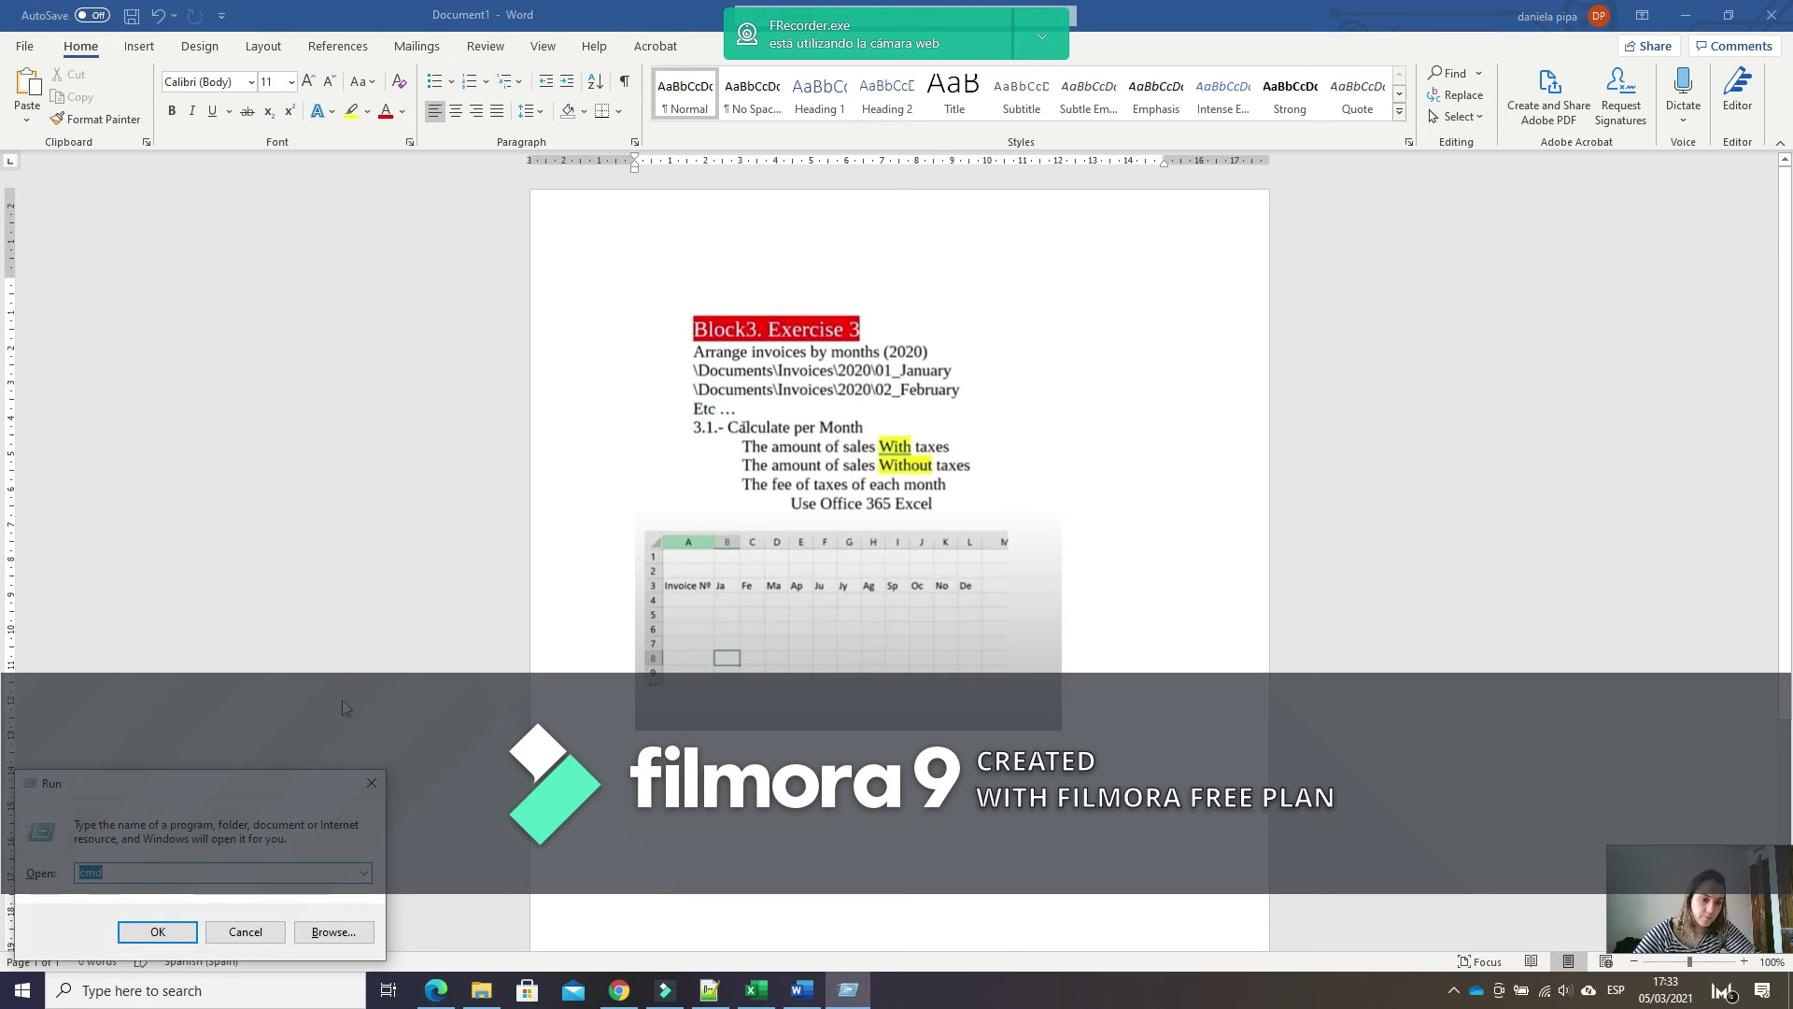
pyautogui.click(168, 936)
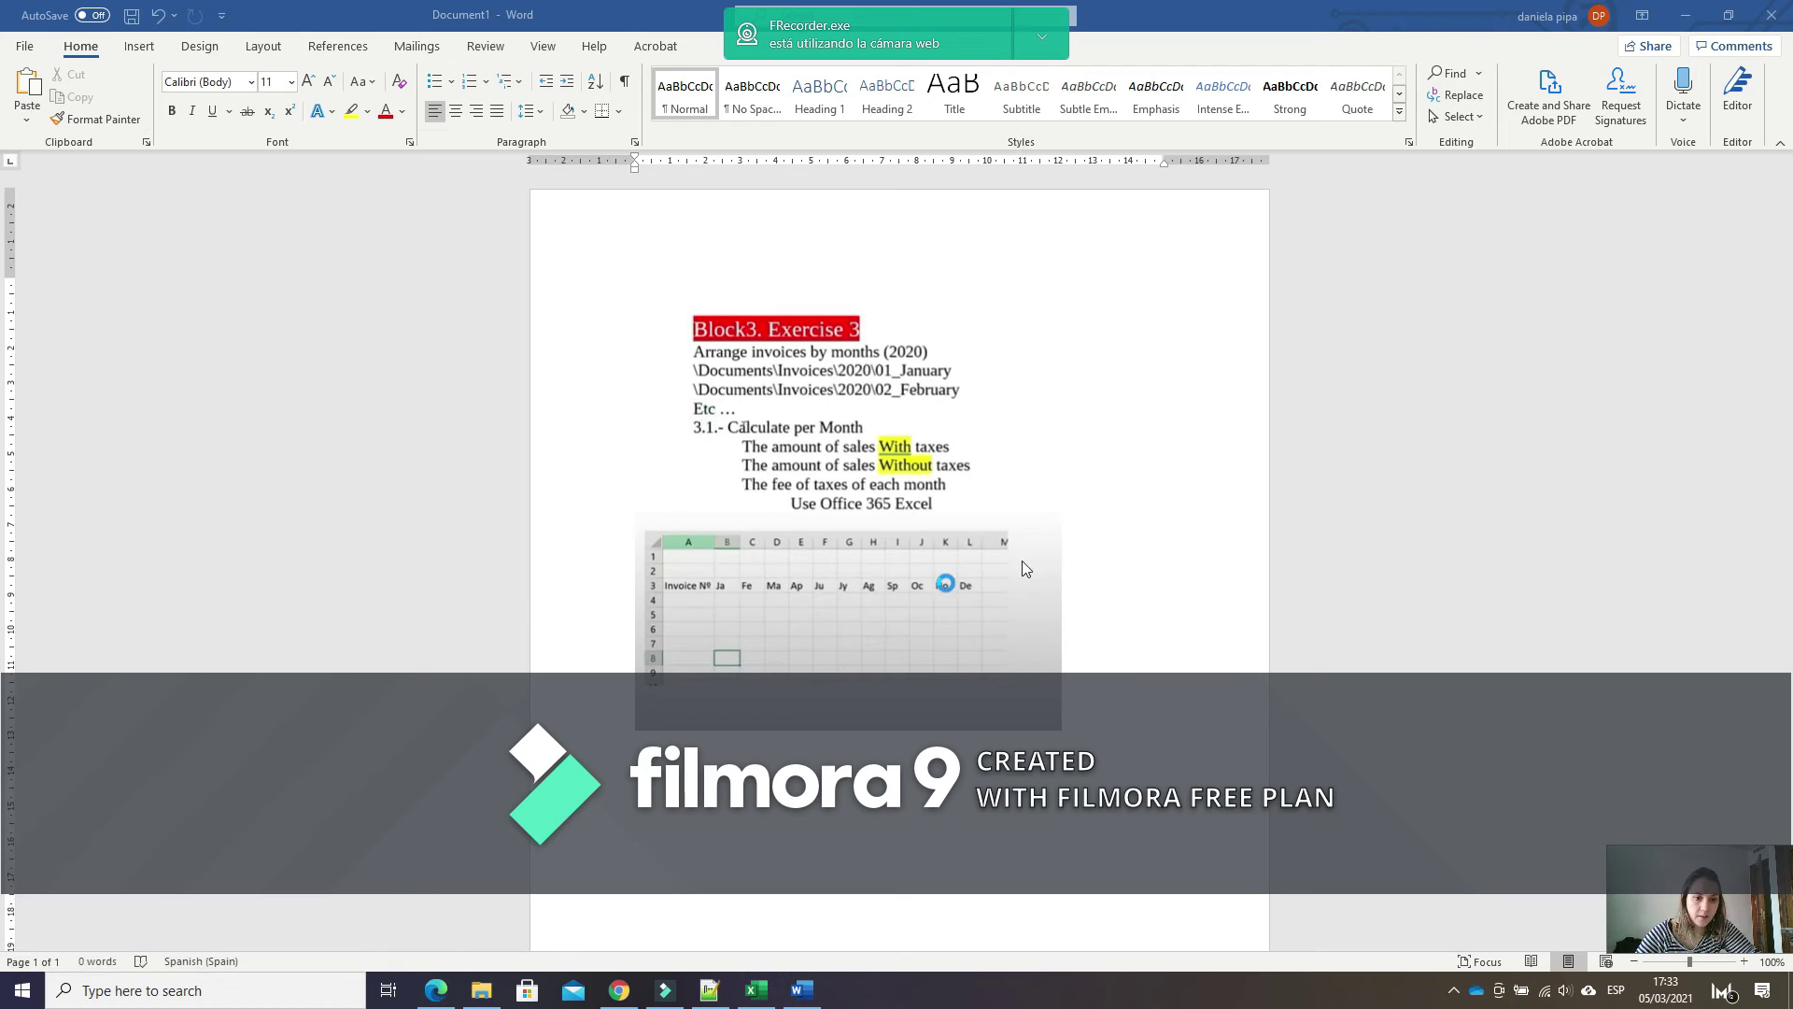
pyautogui.write('dir')
pyautogui.press('Return')
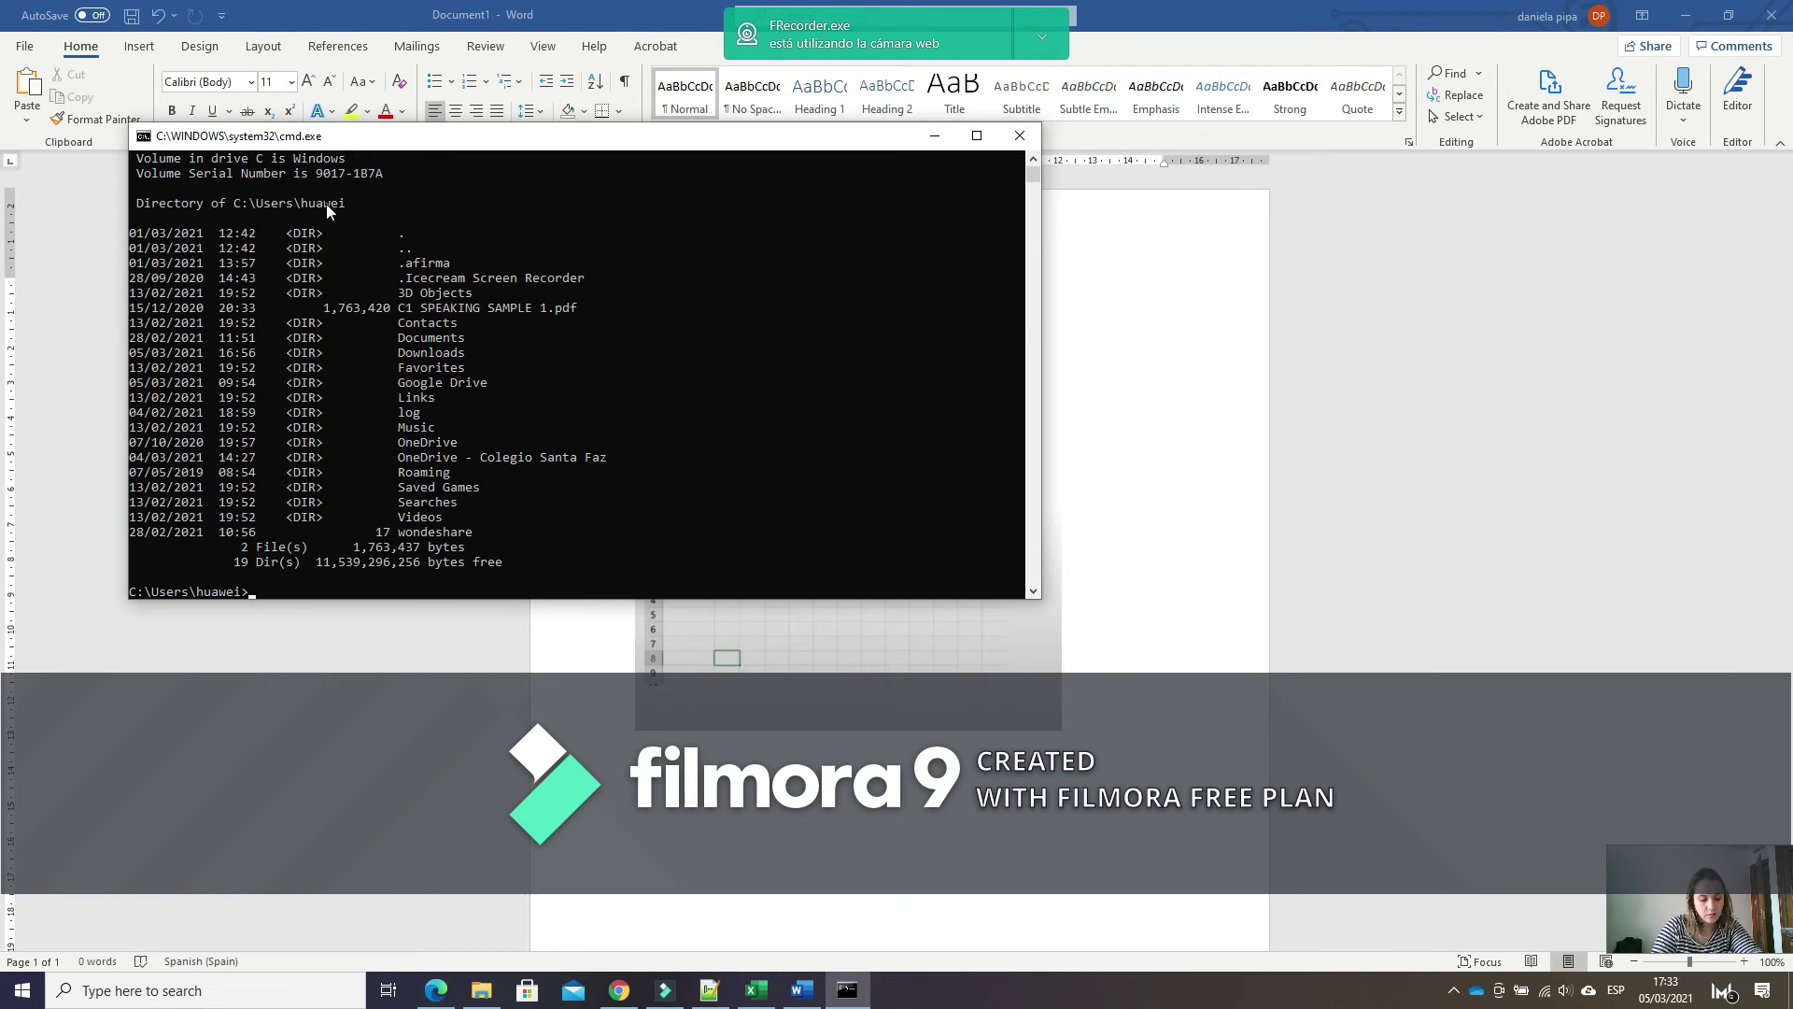
# Try to change into the Documents folder in the Command Prompt with CD DOCUMETS.
pyautogui.write('CD DOCUMETS')
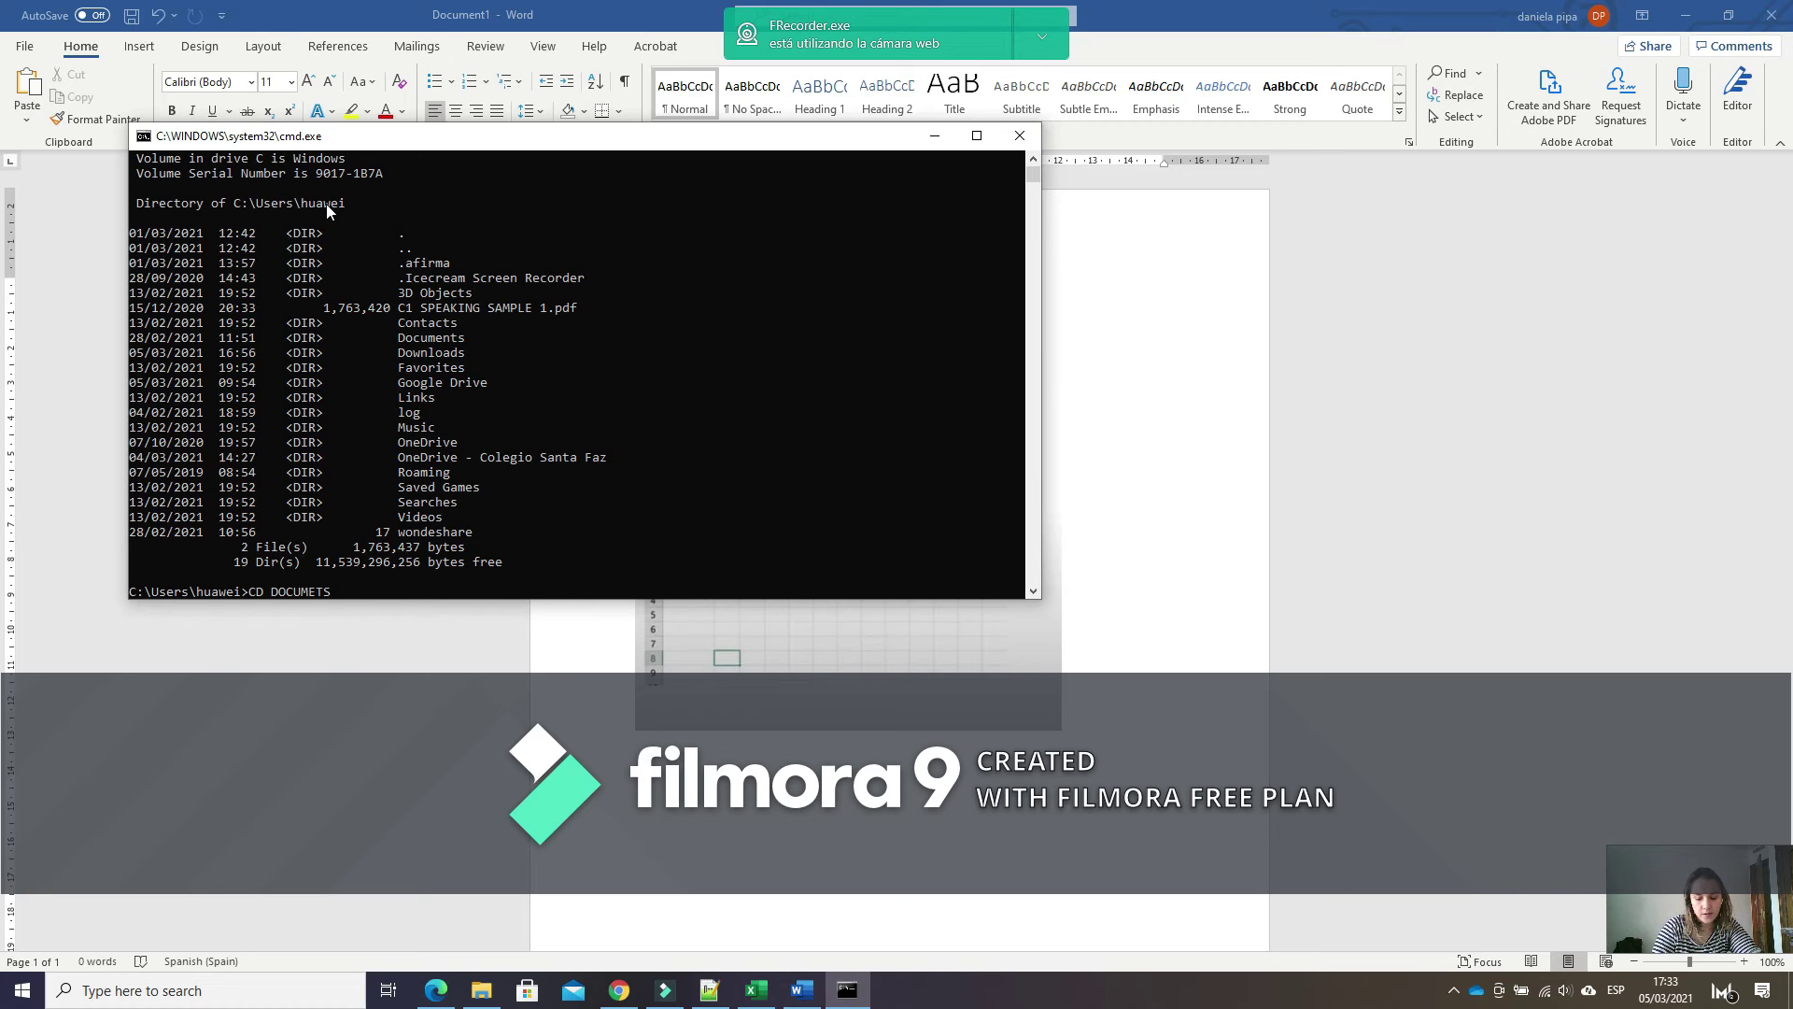
pyautogui.press('Return')
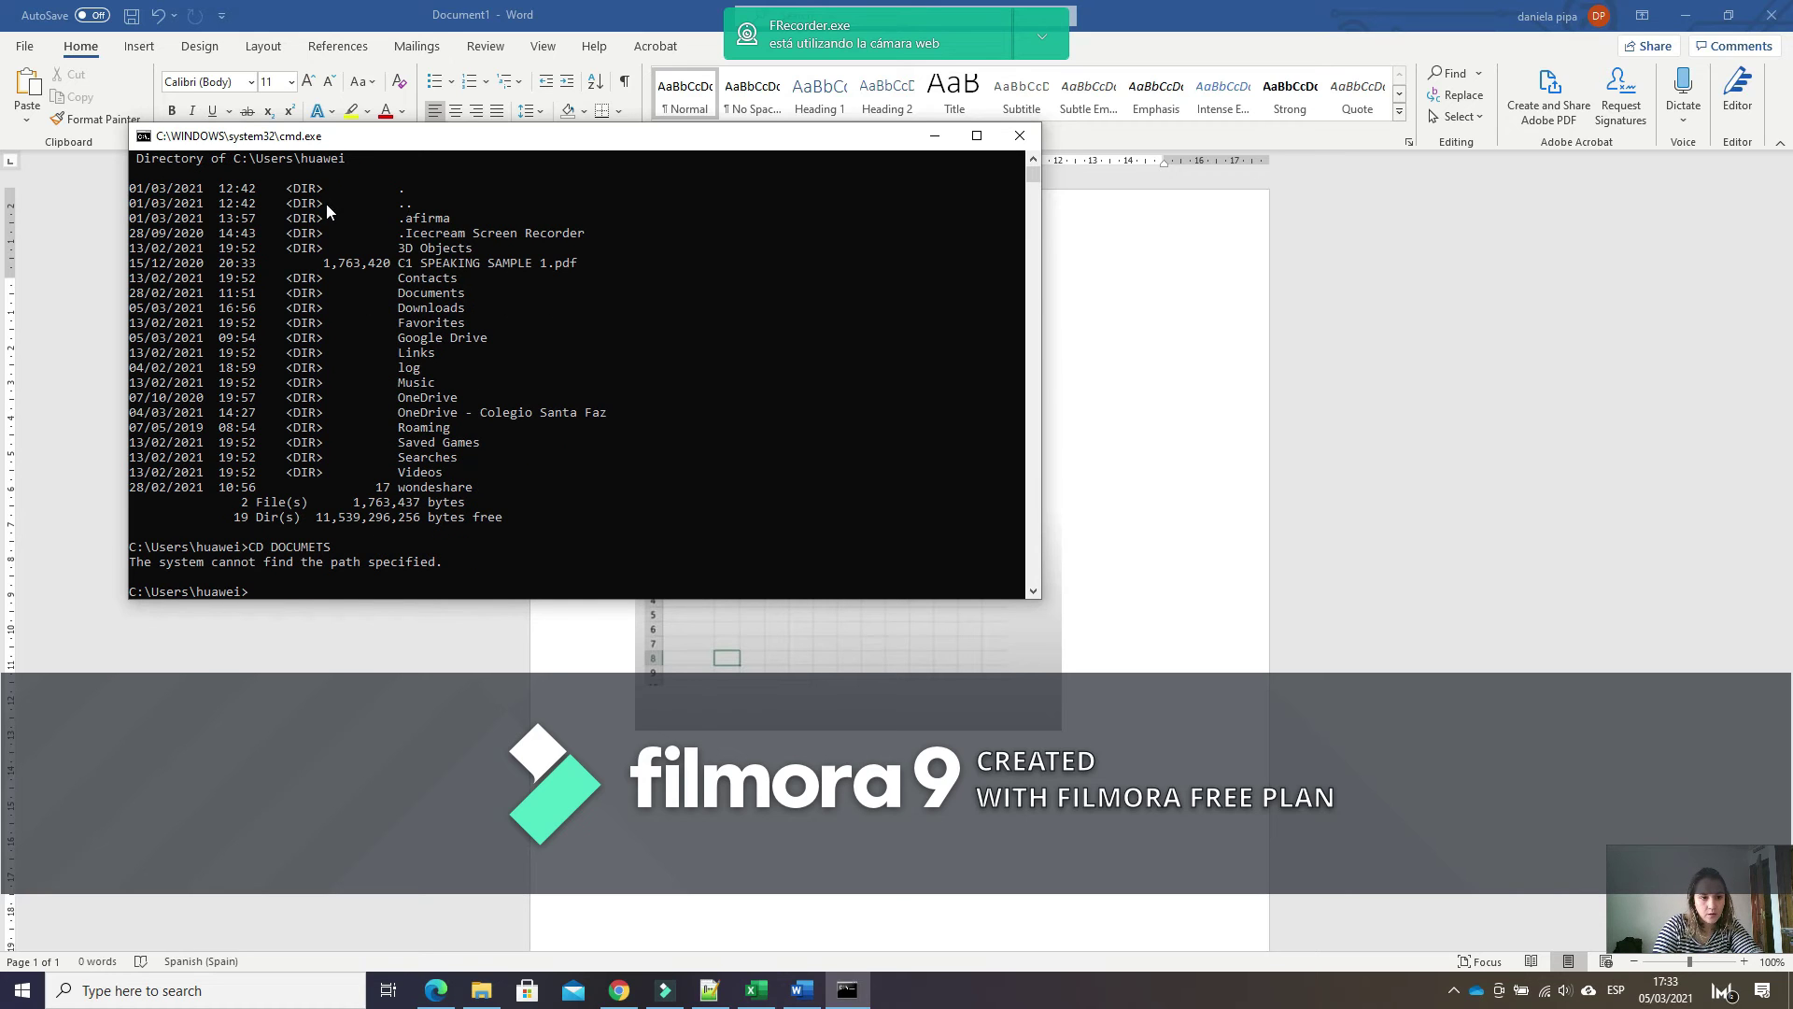